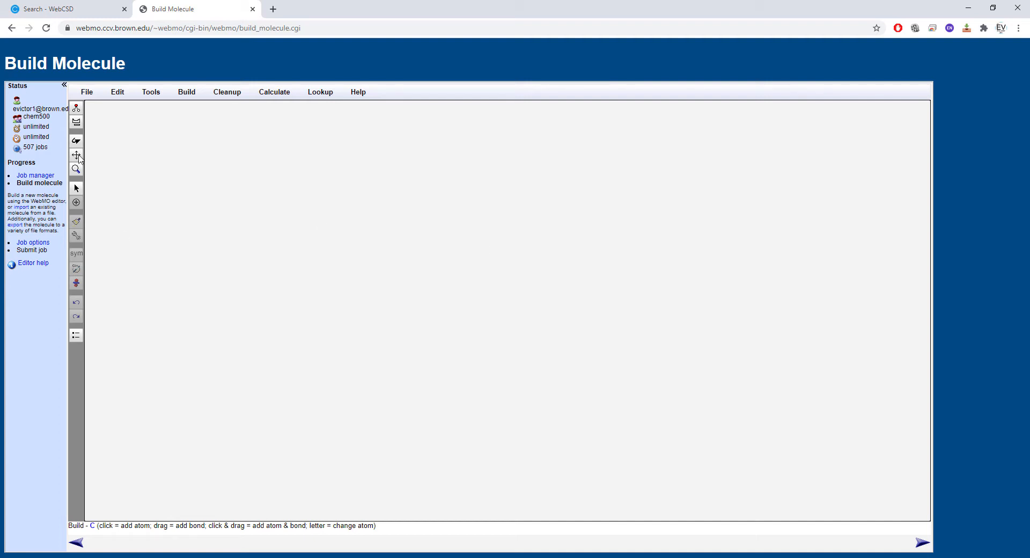
# Sketch a five-membered carbon ring with a double-bonded exocyclic carbon, an adjacent methyl carbon, and a linking carbon on the opposite side
pyautogui.click(76, 126)
pyautogui.click(585, 248)
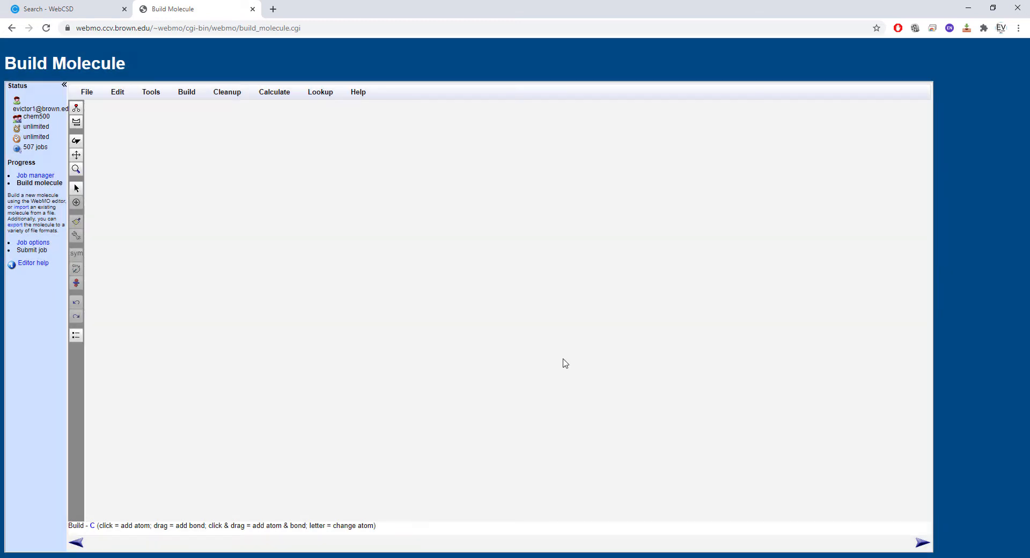
pyautogui.click(556, 350)
pyautogui.moveTo(589, 310); pyautogui.dragTo(661, 310)
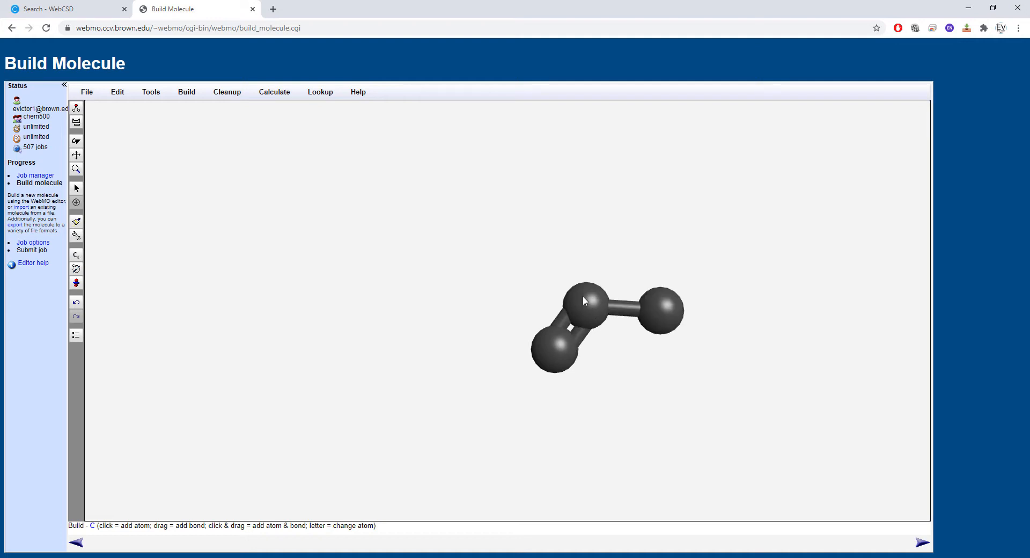
pyautogui.moveTo(575, 250)
pyautogui.mouseDown()
pyautogui.moveTo(630, 212)
pyautogui.moveTo(687, 230)
pyautogui.moveTo(667, 305)
pyautogui.moveTo(708, 359)
pyautogui.mouseUp()
pyautogui.moveTo(576, 258); pyautogui.dragTo(467, 259)
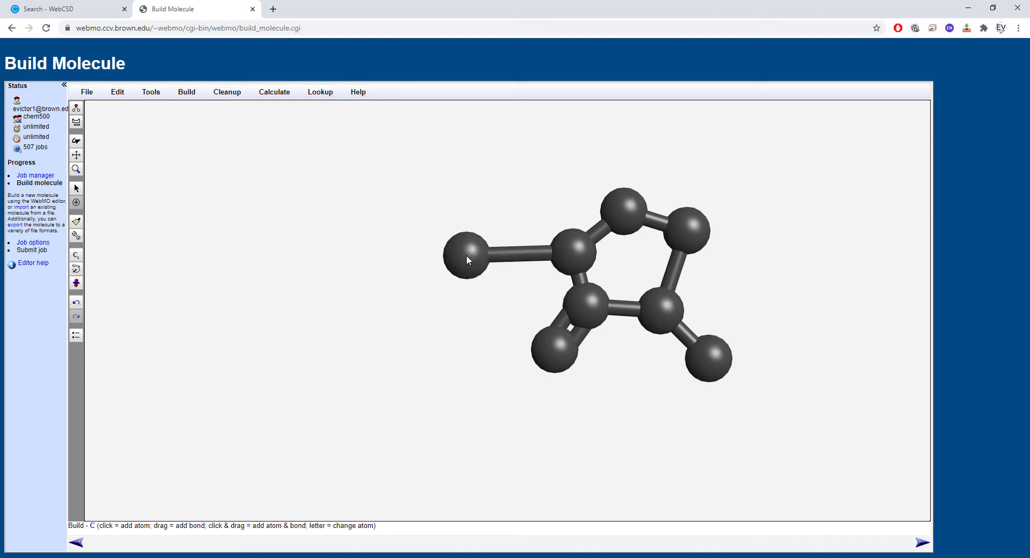
# Draw a second five-membered carbon ring on the linking carbon and fuse a six-membered carbon ring to its far side
pyautogui.moveTo(395, 309); pyautogui.dragTo(394, 302)
pyautogui.moveTo(453, 256)
pyautogui.mouseDown()
pyautogui.moveTo(403, 187)
pyautogui.moveTo(325, 231)
pyautogui.moveTo(322, 249)
pyautogui.mouseUp()
pyautogui.hotkey('ctrl', 'z')
pyautogui.moveTo(385, 200); pyautogui.dragTo(300, 186)
pyautogui.moveTo(299, 189); pyautogui.dragTo(302, 273)
pyautogui.moveTo(392, 301)
pyautogui.mouseDown()
pyautogui.moveTo(303, 290)
pyautogui.moveTo(231, 321)
pyautogui.mouseUp()
pyautogui.moveTo(231, 321)
pyautogui.mouseDown()
pyautogui.moveTo(138, 231)
pyautogui.moveTo(149, 167)
pyautogui.moveTo(227, 131)
pyautogui.mouseUp()
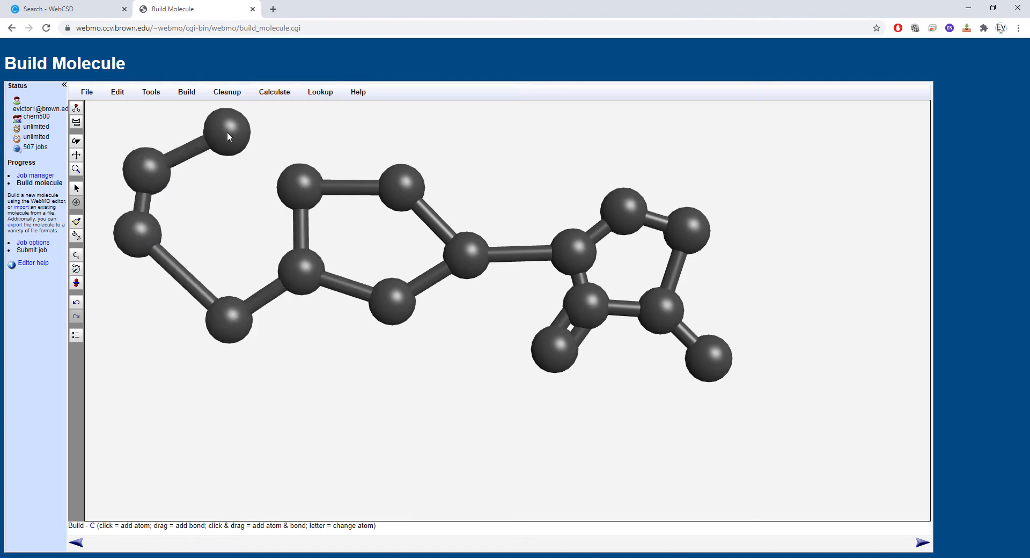
pyautogui.moveTo(298, 176); pyautogui.dragTo(235, 142)
# Add three alternating double bonds in the six-membered ring and one double bond in each five-membered ring
pyautogui.moveTo(151, 170); pyautogui.dragTo(227, 131)
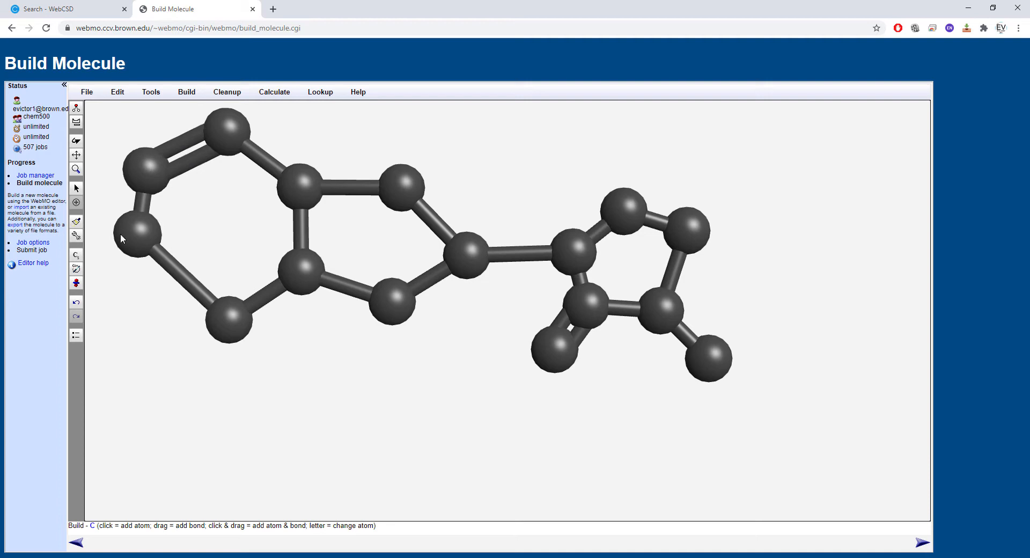
pyautogui.moveTo(211, 294); pyautogui.dragTo(229, 319)
pyautogui.moveTo(305, 259); pyautogui.dragTo(300, 188)
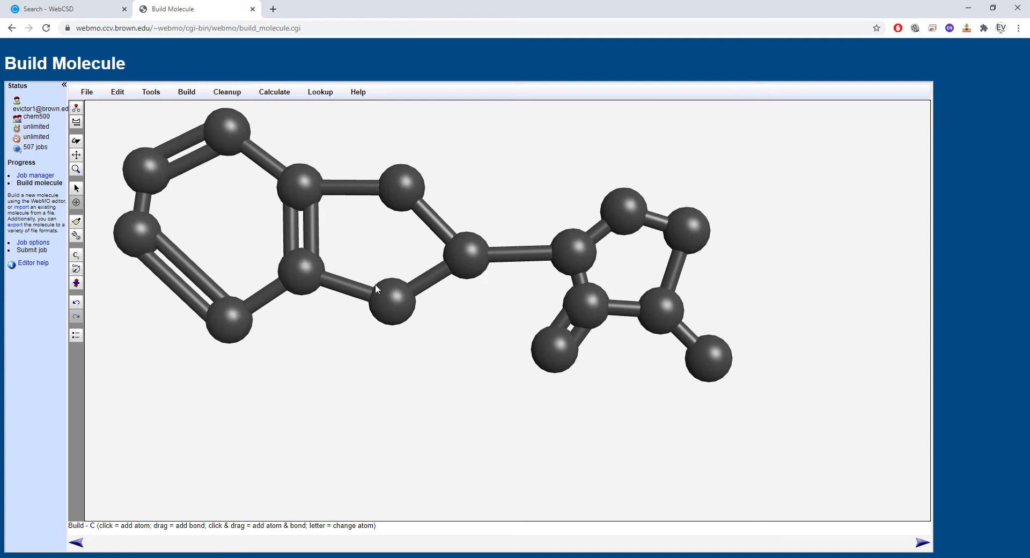
pyautogui.moveTo(444, 277); pyautogui.dragTo(395, 299)
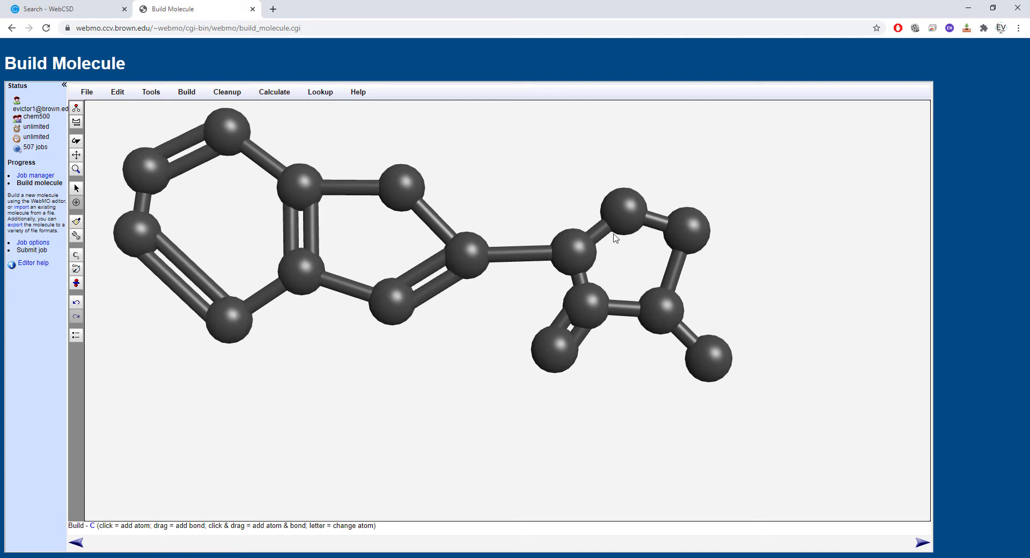
pyautogui.moveTo(626, 211); pyautogui.dragTo(684, 230)
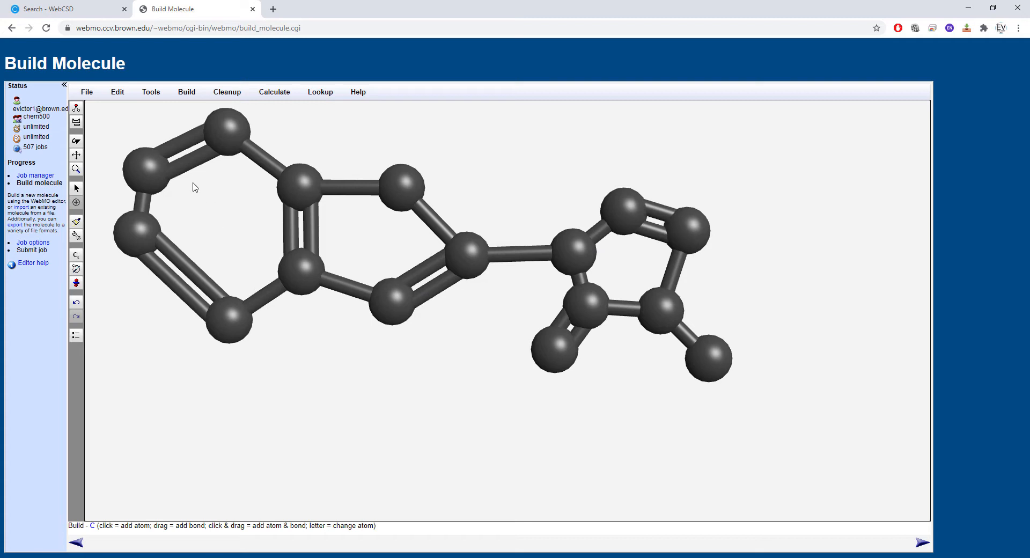
# Change two atoms of the methyl-bearing ring and one of the fused ring to nitrogen, and the fused ring's other heteroatom and exocyclic atom to sulfur
pyautogui.click(76, 122)
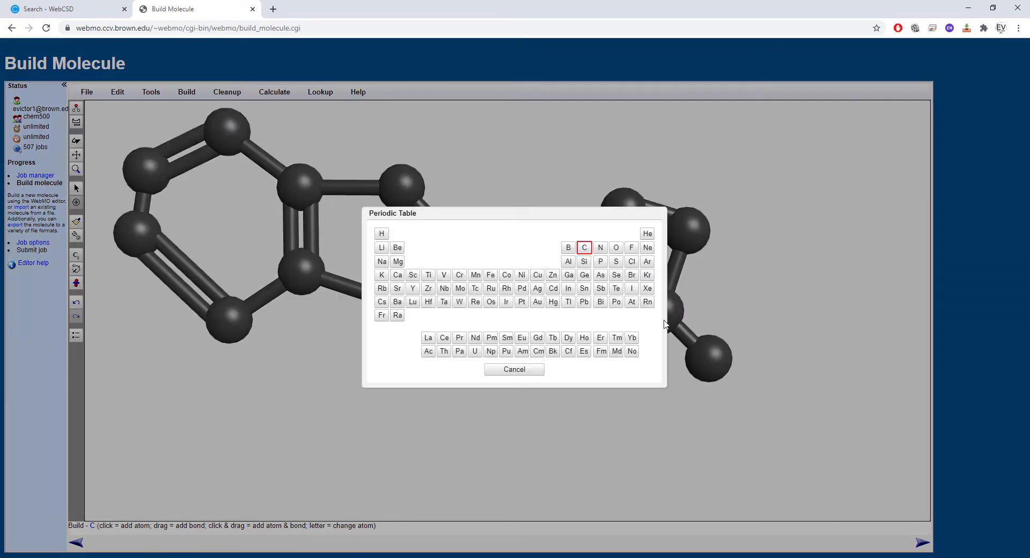
pyautogui.click(601, 247)
pyautogui.click(572, 251)
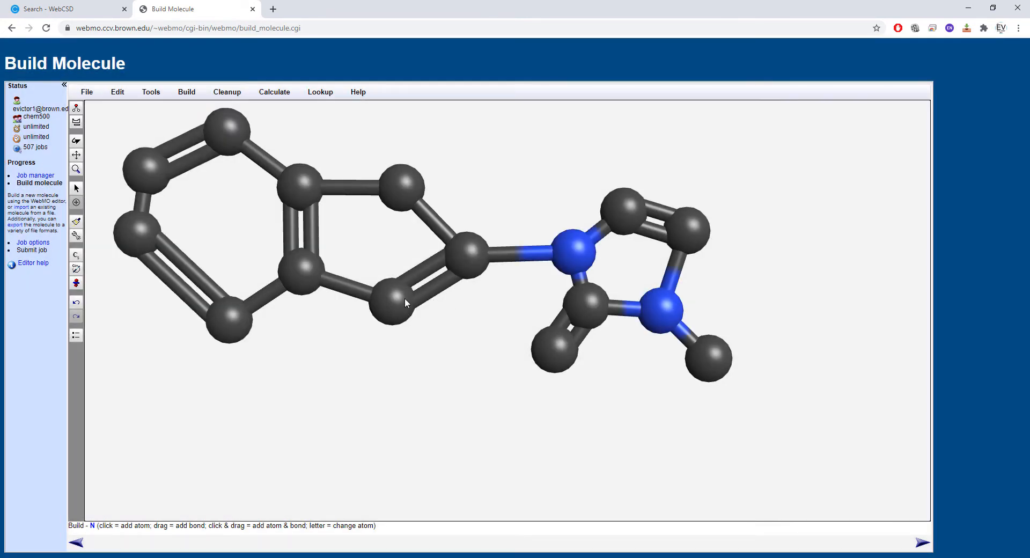
pyautogui.click(76, 122)
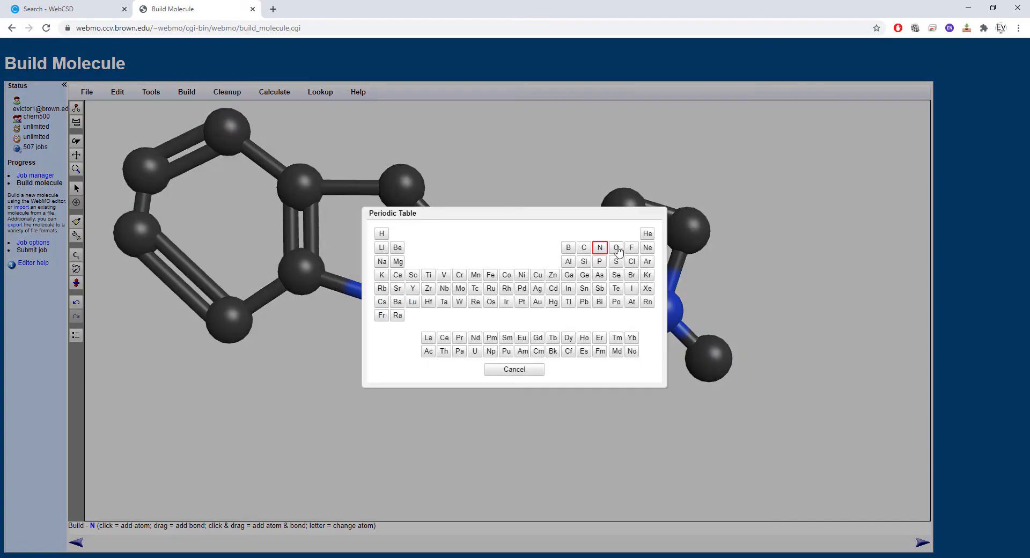
pyautogui.click(616, 262)
pyautogui.click(397, 191)
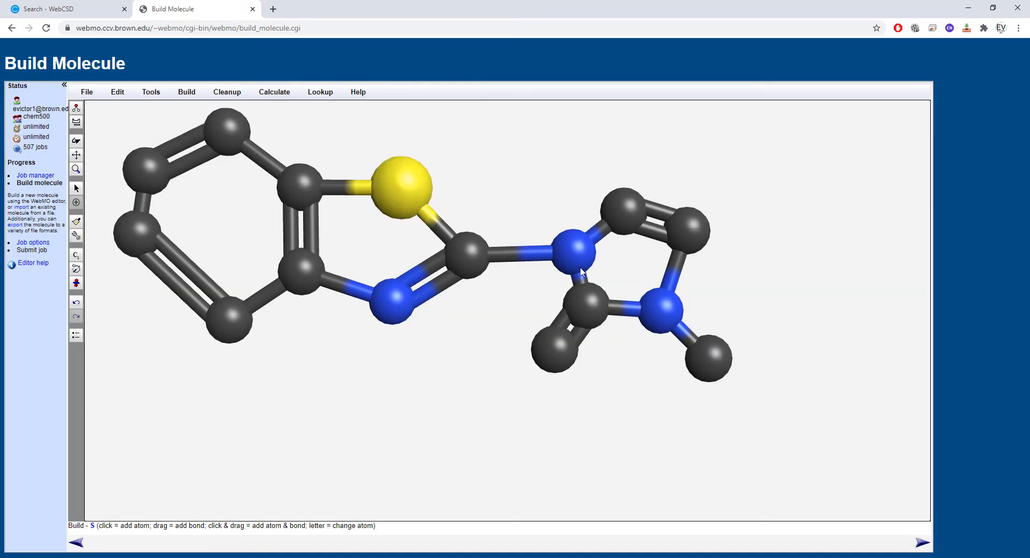
pyautogui.click(553, 347)
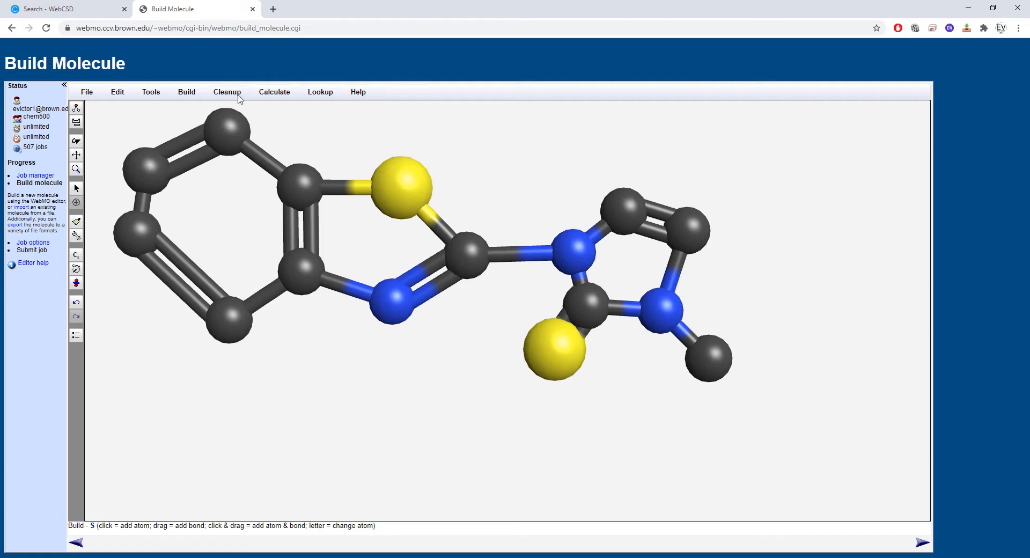
# Clean up the whole molecule, adding the missing hydrogens and idealizing its geometry
pyautogui.click(234, 94)
pyautogui.click(252, 165)
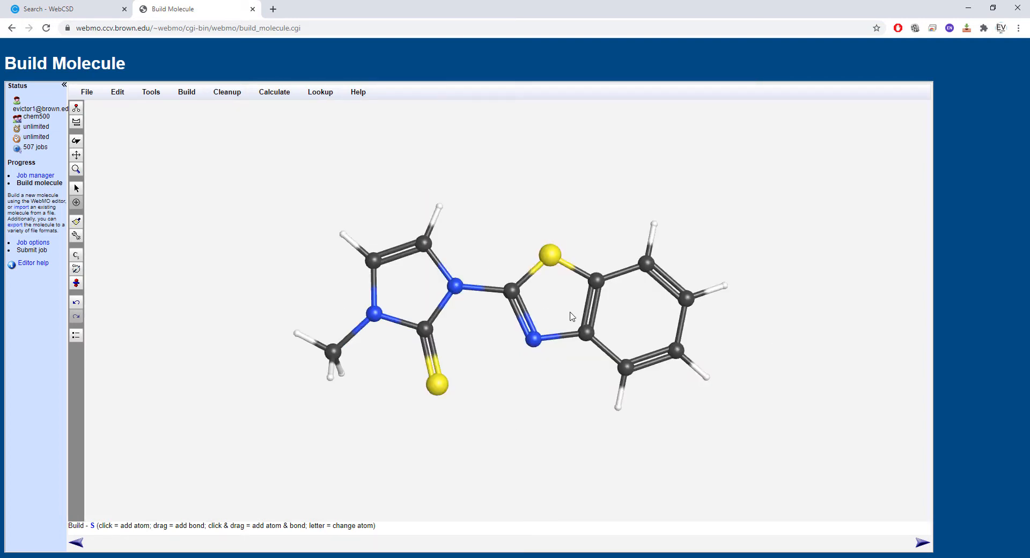
pyautogui.click(76, 140)
pyautogui.moveTo(370, 322); pyautogui.dragTo(384, 367)
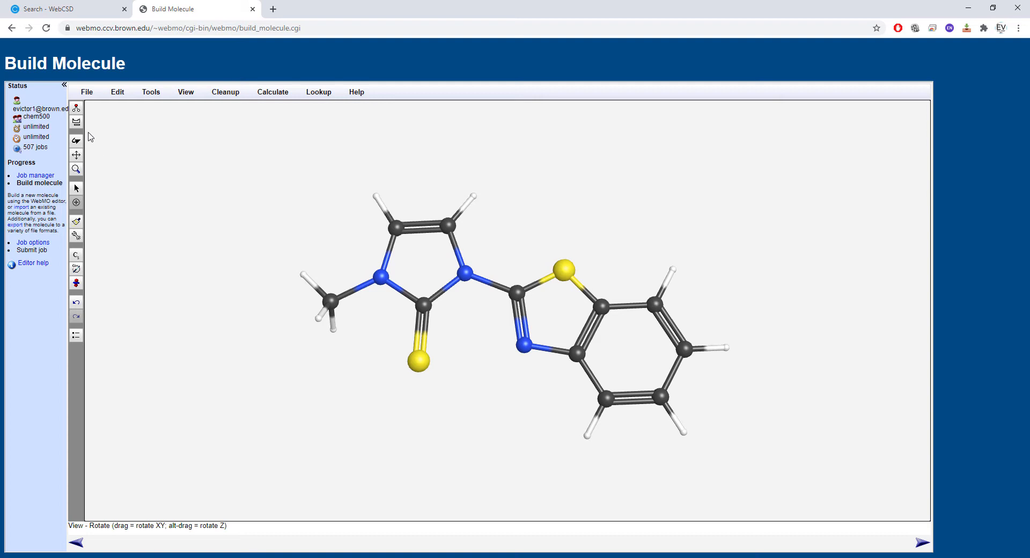
# Place a tellurium atom below the ligand and bond it to the exocyclic sulfur and the fused ring's nitrogen
pyautogui.click(76, 122)
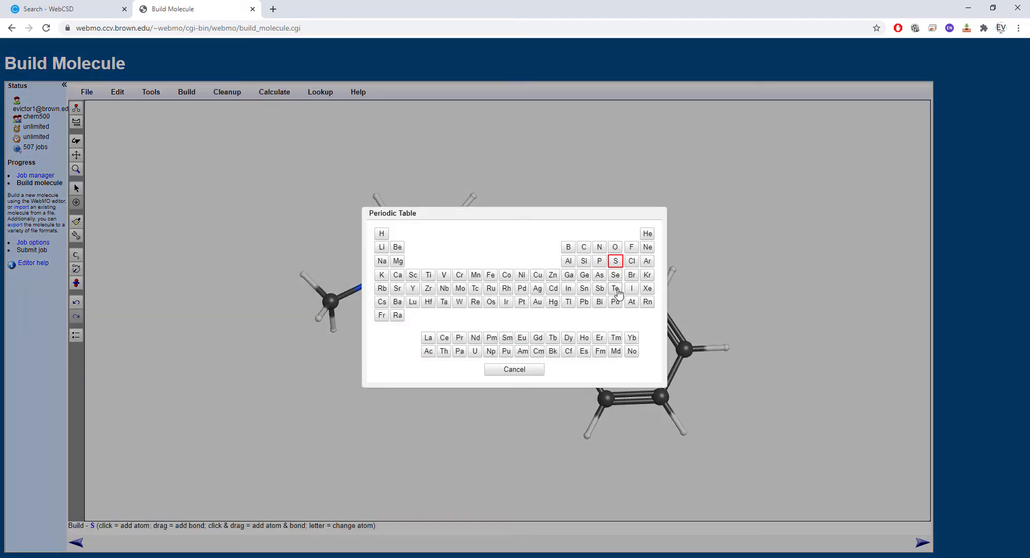
pyautogui.click(616, 290)
pyautogui.click(477, 405)
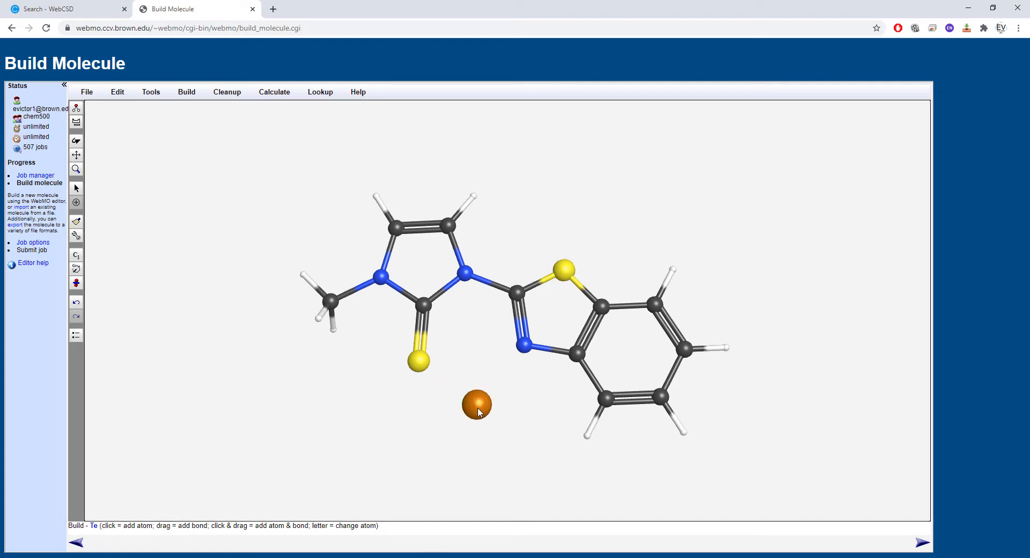
pyautogui.moveTo(419, 369); pyautogui.dragTo(477, 404)
pyautogui.moveTo(524, 346); pyautogui.dragTo(477, 403)
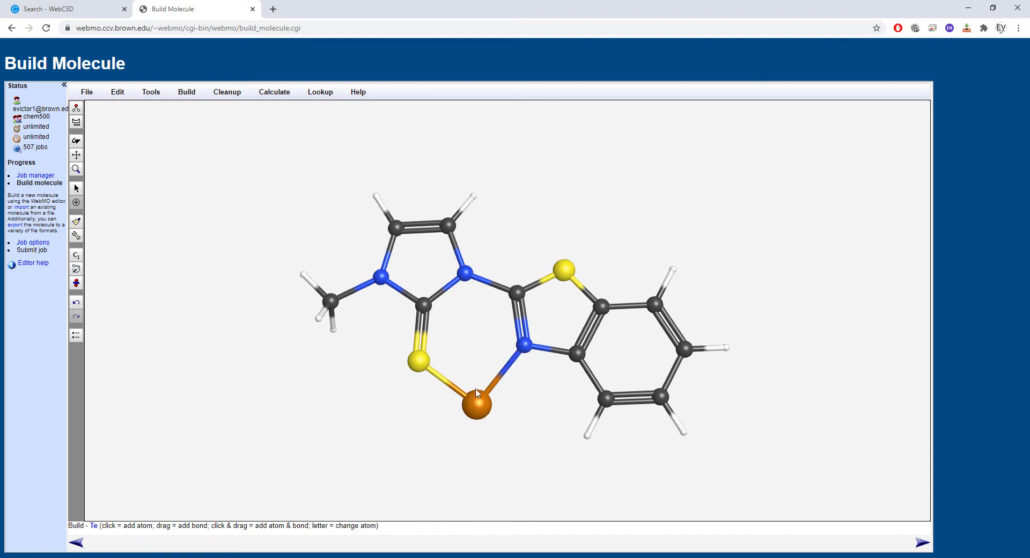
# Select all atoms of the tellurium-ligand fragment and paste a copy of them into the workspace
pyautogui.click(76, 141)
pyautogui.moveTo(377, 251)
pyautogui.mouseDown()
pyautogui.moveTo(285, 301)
pyautogui.moveTo(401, 260)
pyautogui.moveTo(397, 244)
pyautogui.mouseUp()
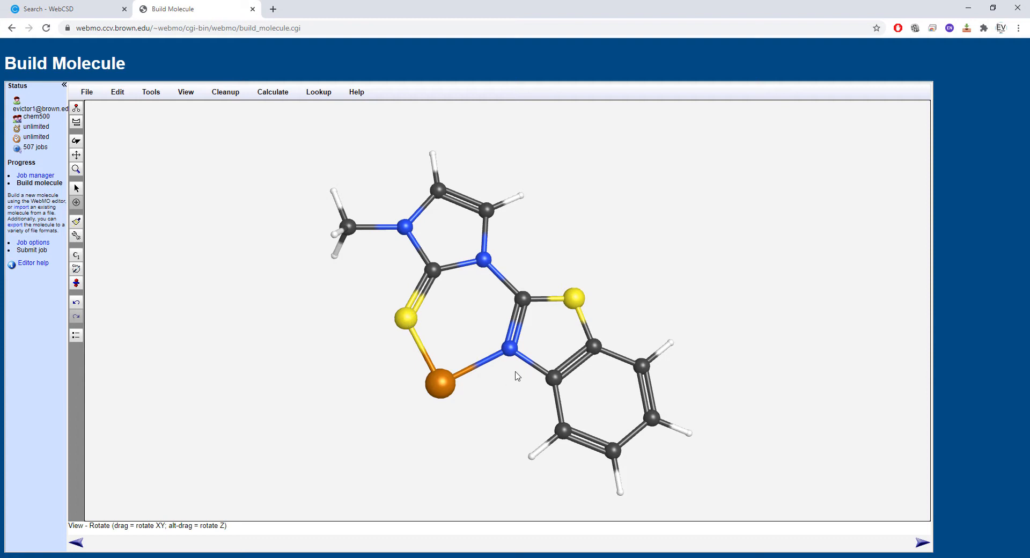
pyautogui.moveTo(510, 331); pyautogui.dragTo(488, 346)
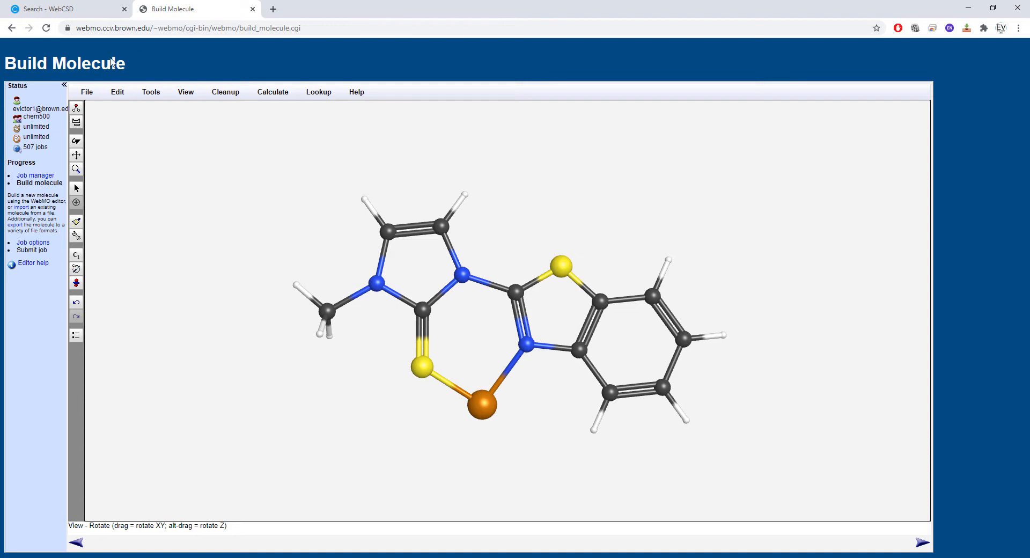
pyautogui.click(76, 155)
pyautogui.moveTo(539, 363); pyautogui.dragTo(468, 194)
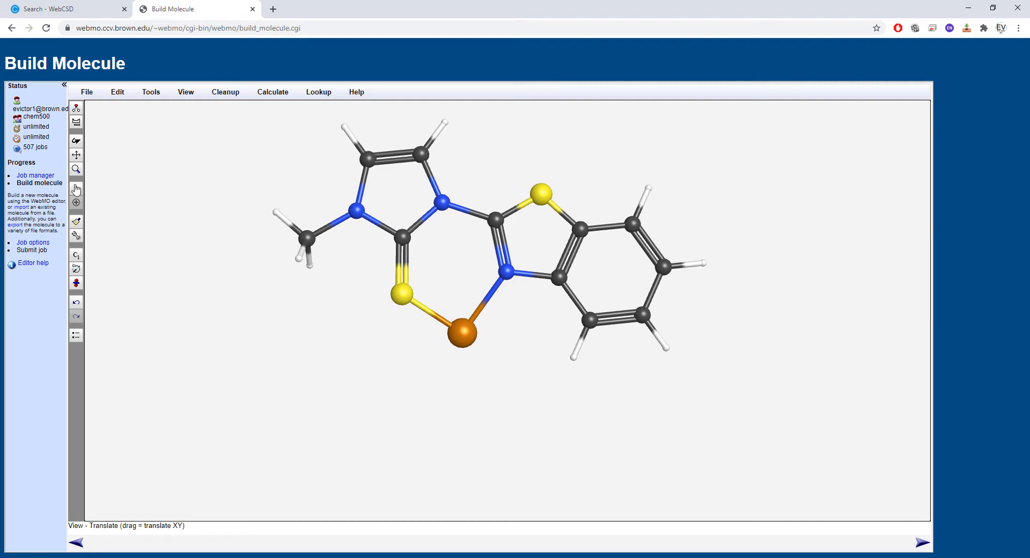
pyautogui.click(77, 189)
pyautogui.doubleClick(504, 273)
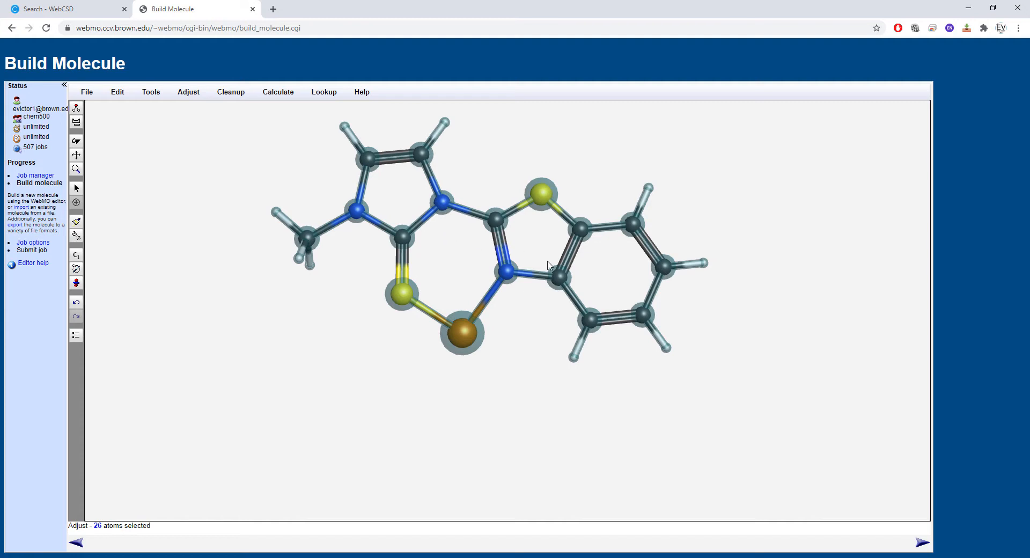
pyautogui.hotkey('ctrl', 'v')
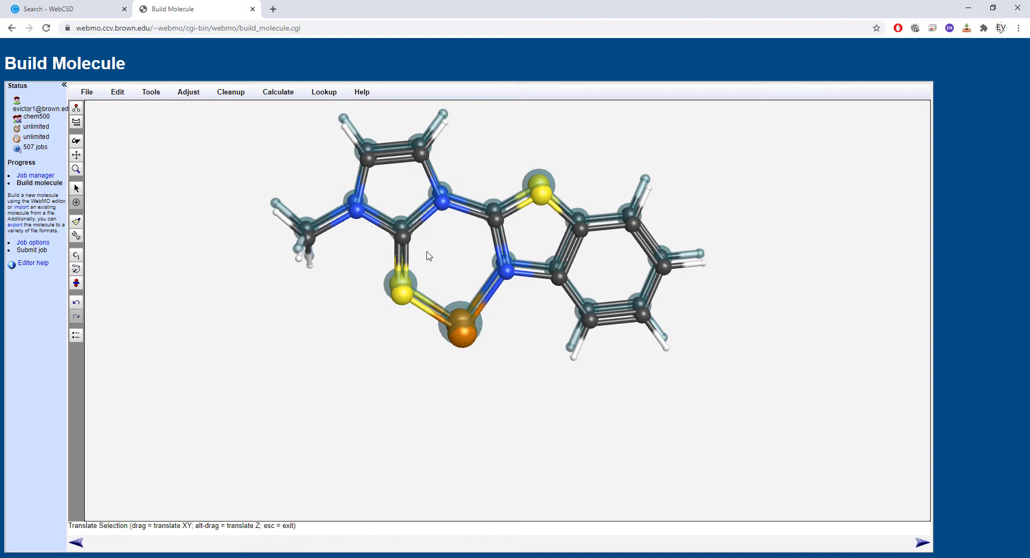
# Move the pasted fragment away from the original and rotate it until its plane is roughly perpendicular to the original ligand
pyautogui.moveTo(500, 213); pyautogui.dragTo(630, 485)
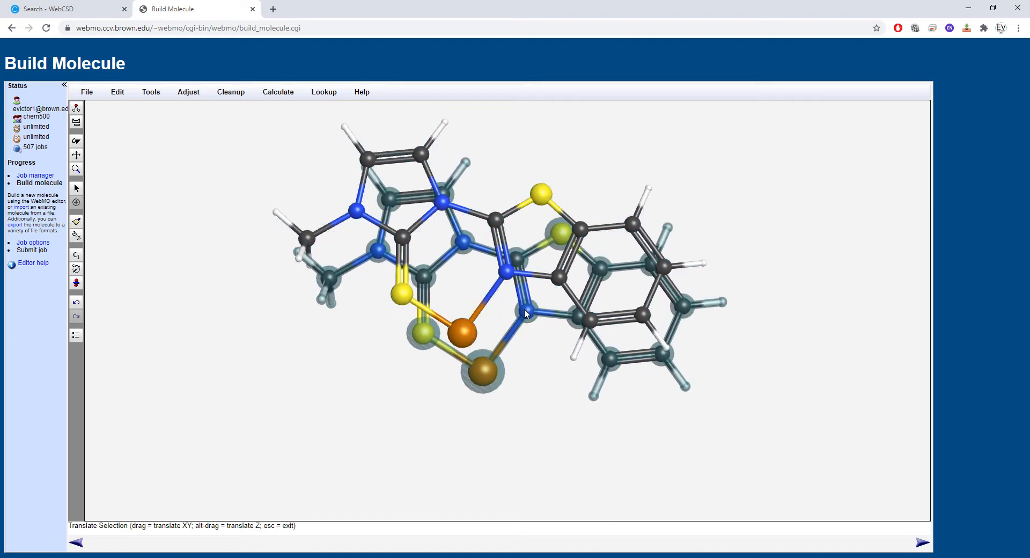
pyautogui.moveTo(524, 309); pyautogui.dragTo(508, 412)
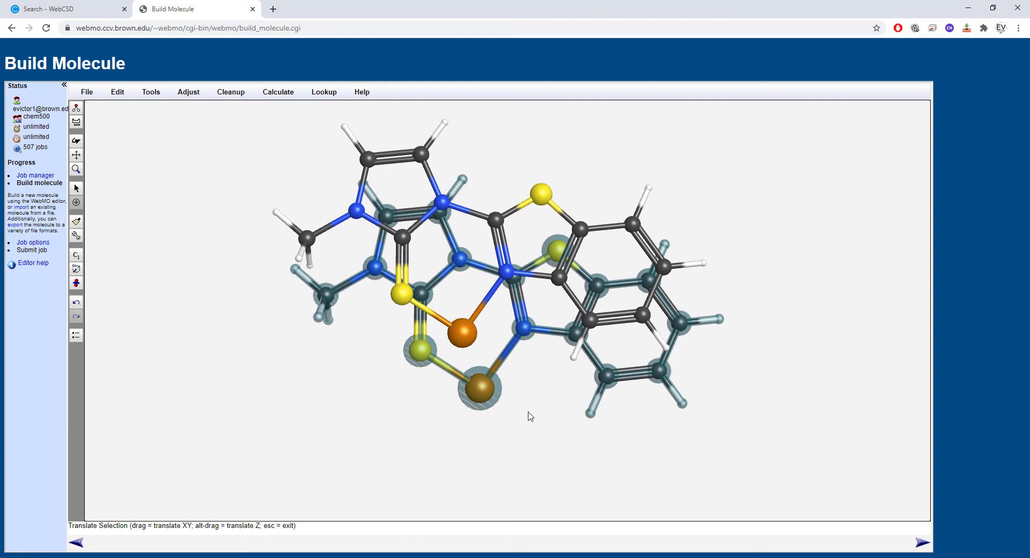
pyautogui.press('r')
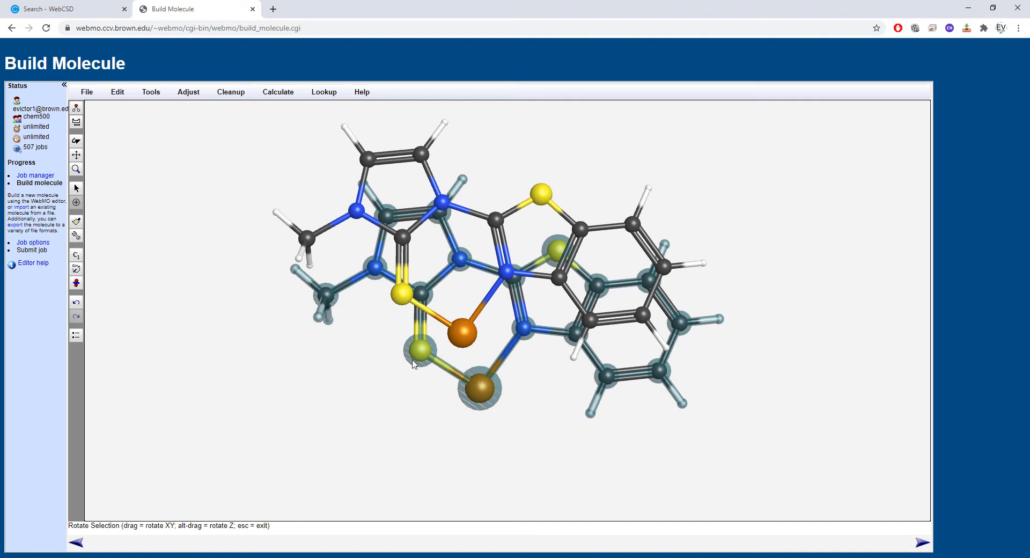
pyautogui.moveTo(416, 364); pyautogui.dragTo(472, 260)
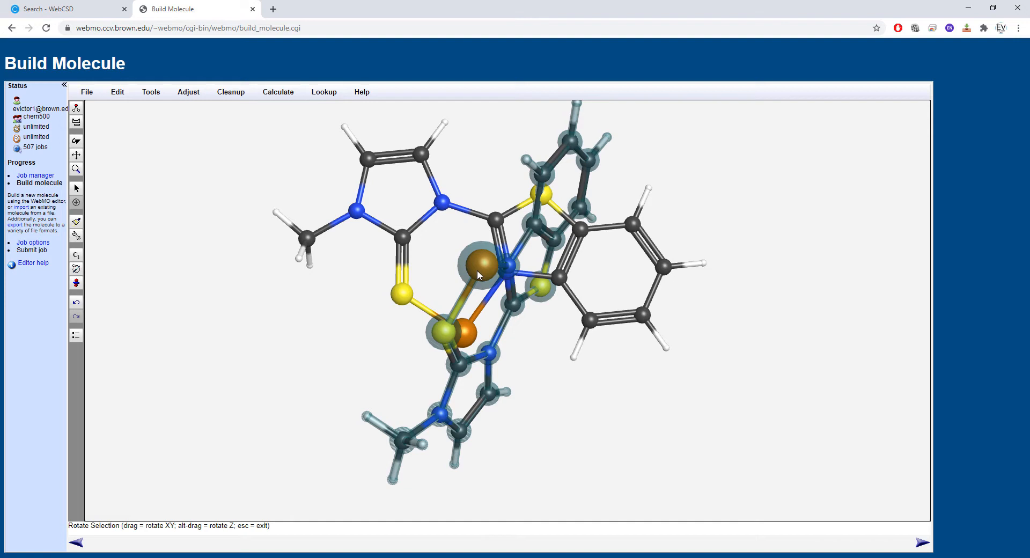
# Translate the copied fragment so its tellurium atom overlaps the original tellurium in the current view
pyautogui.keyDown('shift'); pyautogui.moveTo(480, 260); pyautogui.dragTo(449, 454); pyautogui.keyUp('shift')
pyautogui.moveTo(474, 321); pyautogui.dragTo(444, 403)
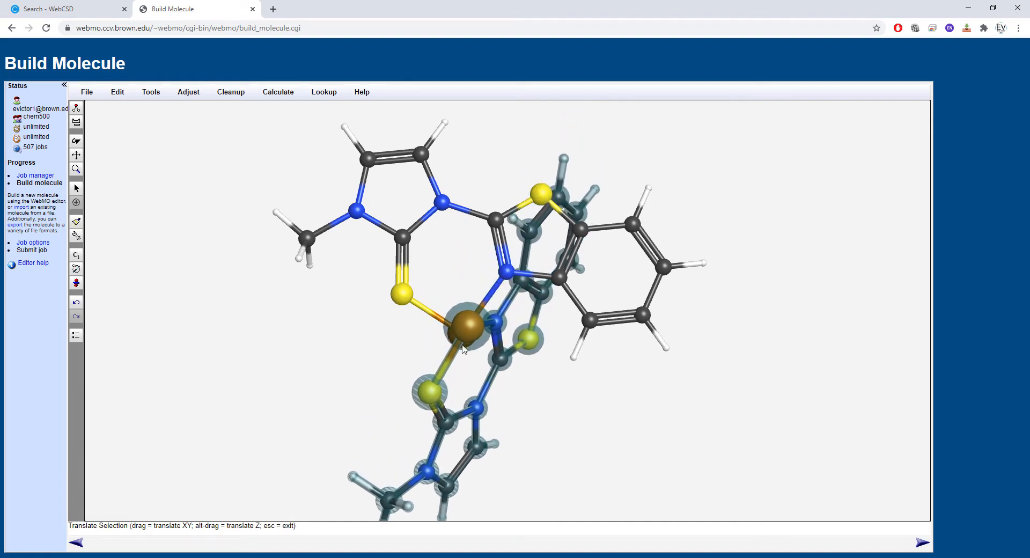
pyautogui.moveTo(464, 349); pyautogui.dragTo(432, 385)
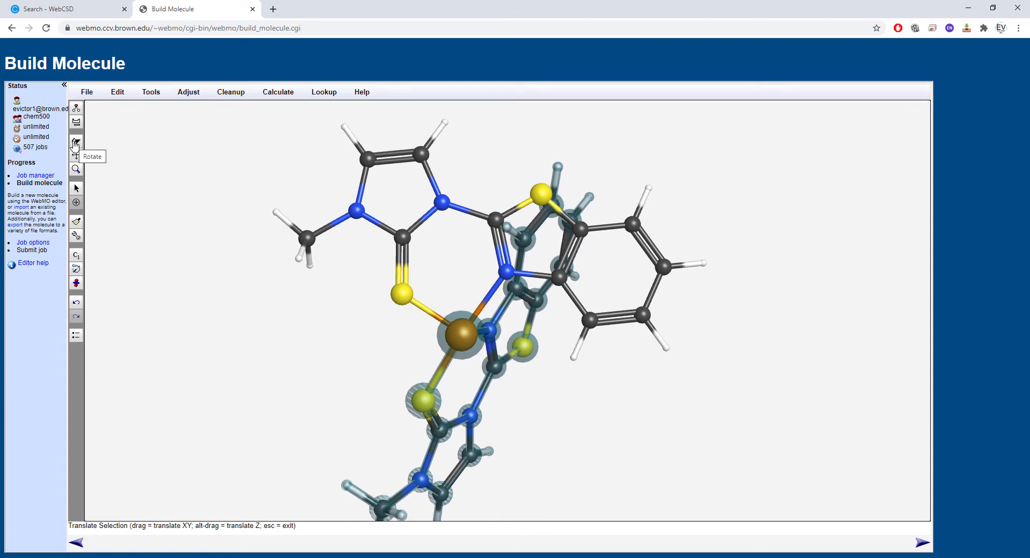
# From a side view, translate the copied fragment so both tellurium atoms coincide, and check the alignment from another angle
pyautogui.click(75, 144)
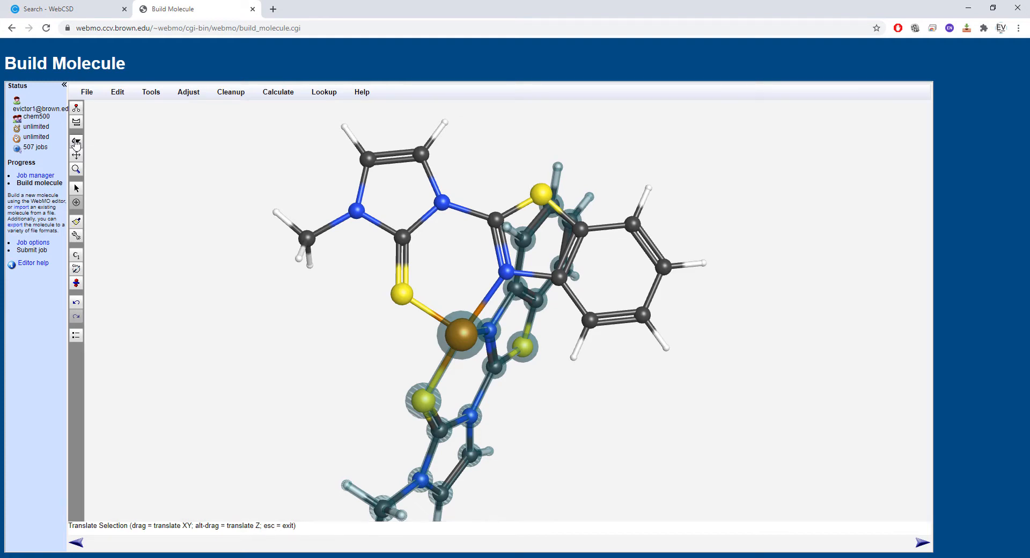
pyautogui.moveTo(206, 216)
pyautogui.mouseDown()
pyautogui.moveTo(260, 253)
pyautogui.moveTo(182, 230)
pyautogui.moveTo(203, 232)
pyautogui.moveTo(188, 221)
pyautogui.mouseUp()
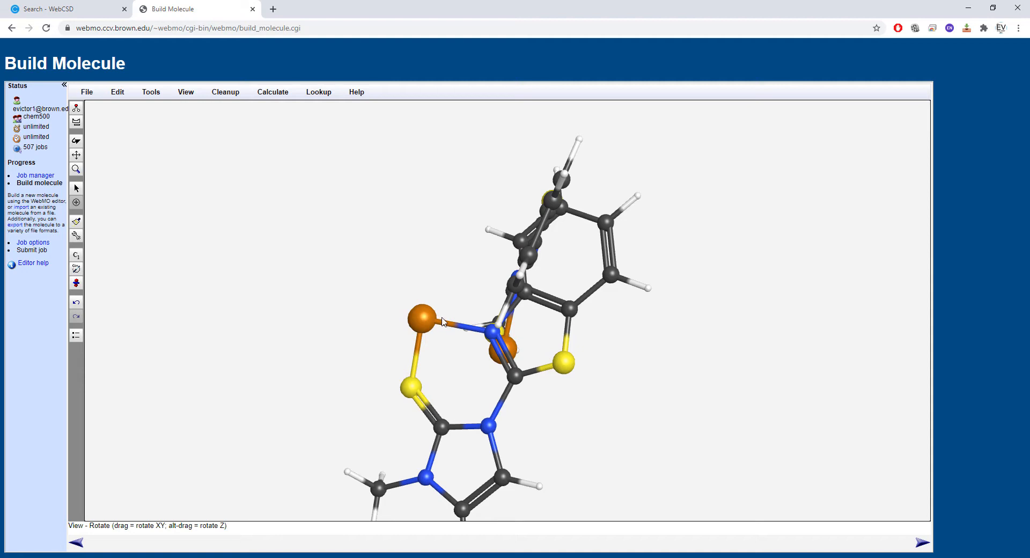
pyautogui.click(76, 155)
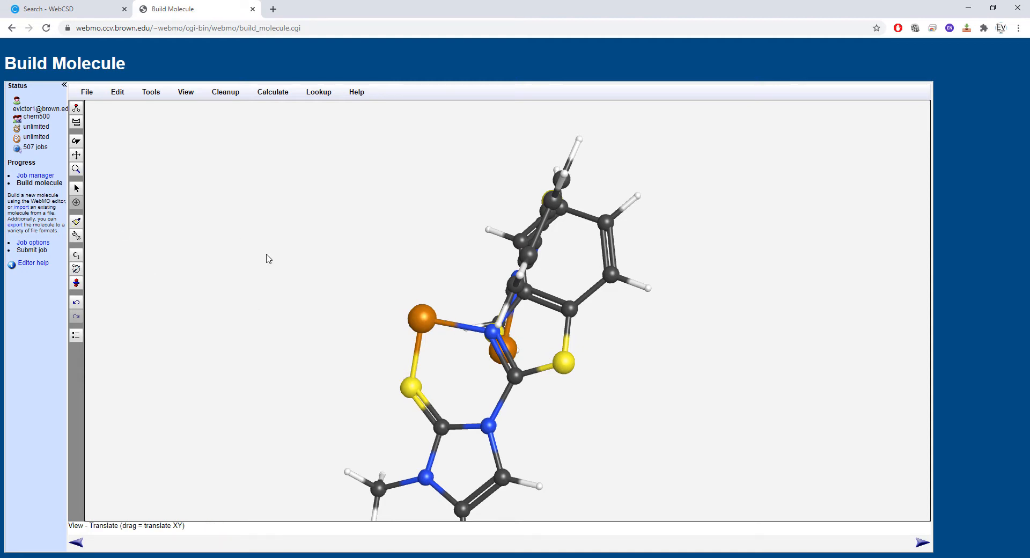
pyautogui.doubleClick(76, 188)
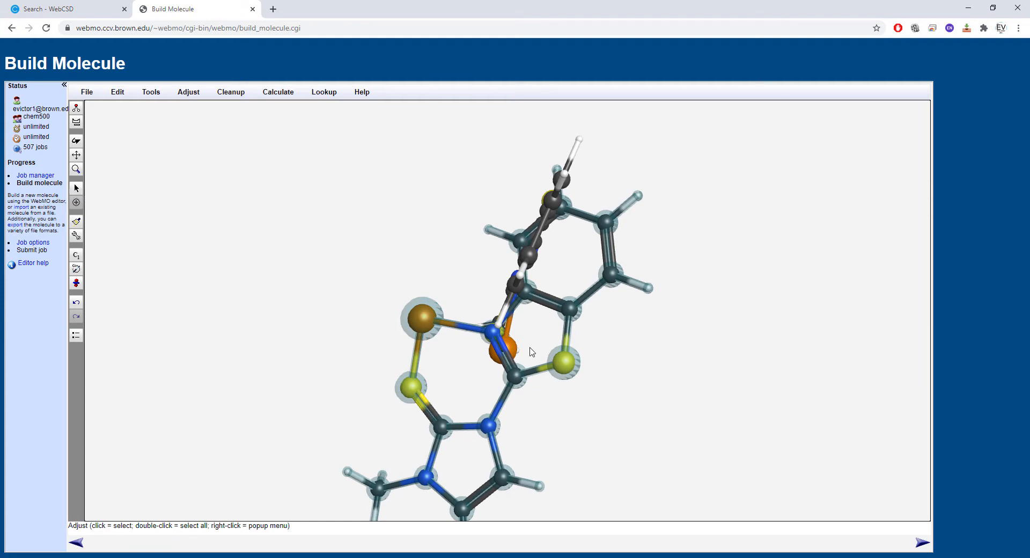
pyautogui.press('t')
pyautogui.moveTo(420, 319); pyautogui.dragTo(617, 395)
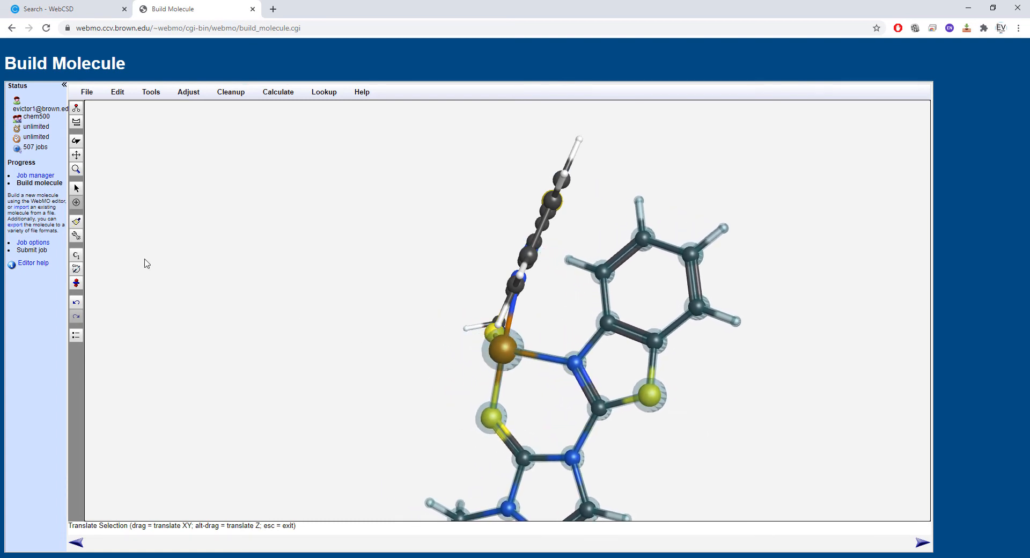
pyautogui.click(76, 141)
pyautogui.moveTo(214, 213); pyautogui.dragTo(354, 215)
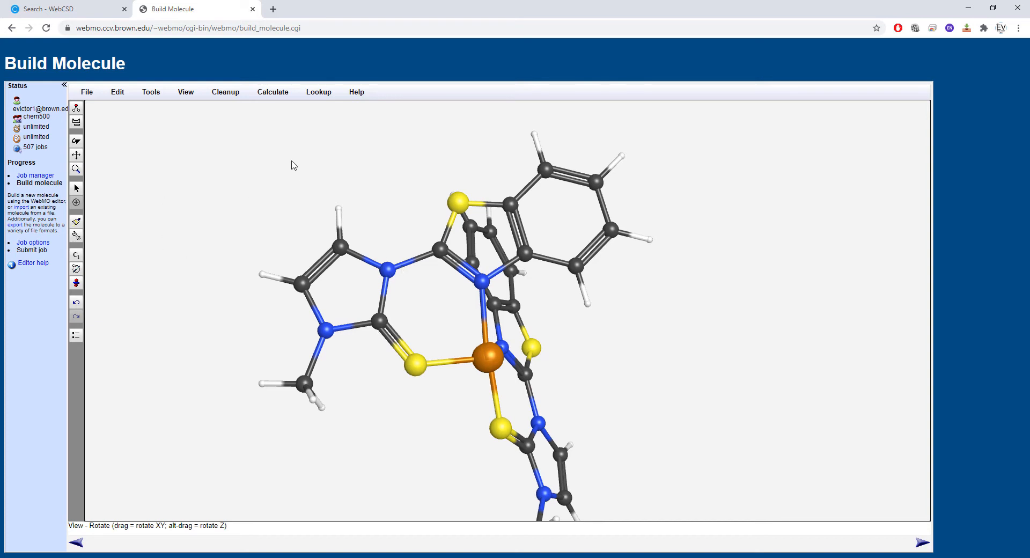
# Place a sulfur atom in the open space beside the tellurium and draw a bond from it toward the tellurium
pyautogui.moveTo(637, 349); pyautogui.dragTo(519, 357)
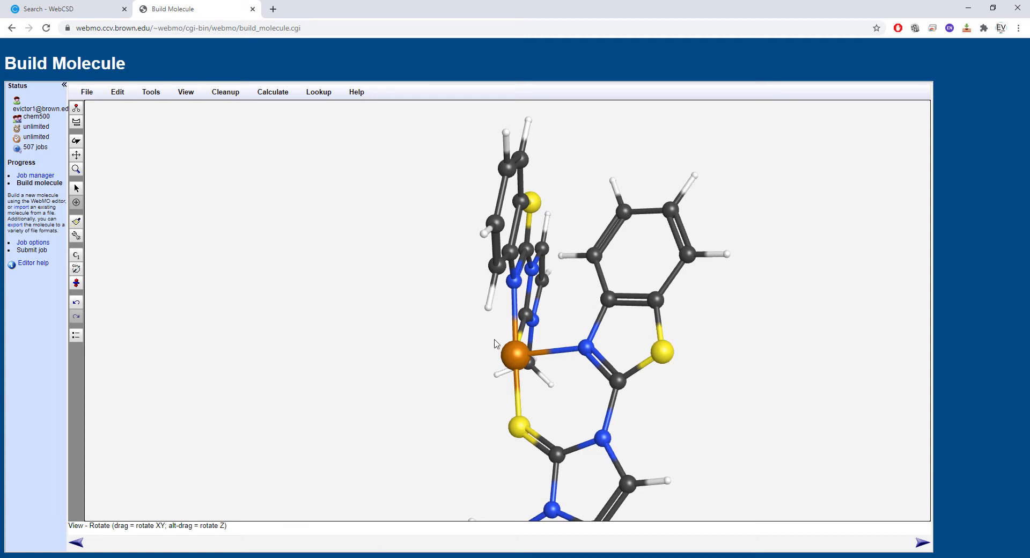
pyautogui.doubleClick(76, 107)
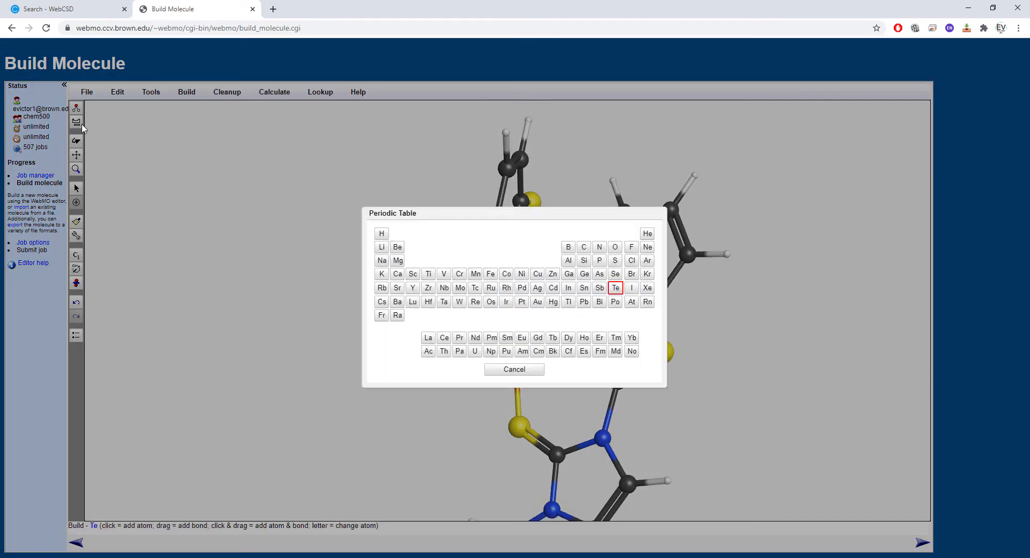
pyautogui.click(615, 262)
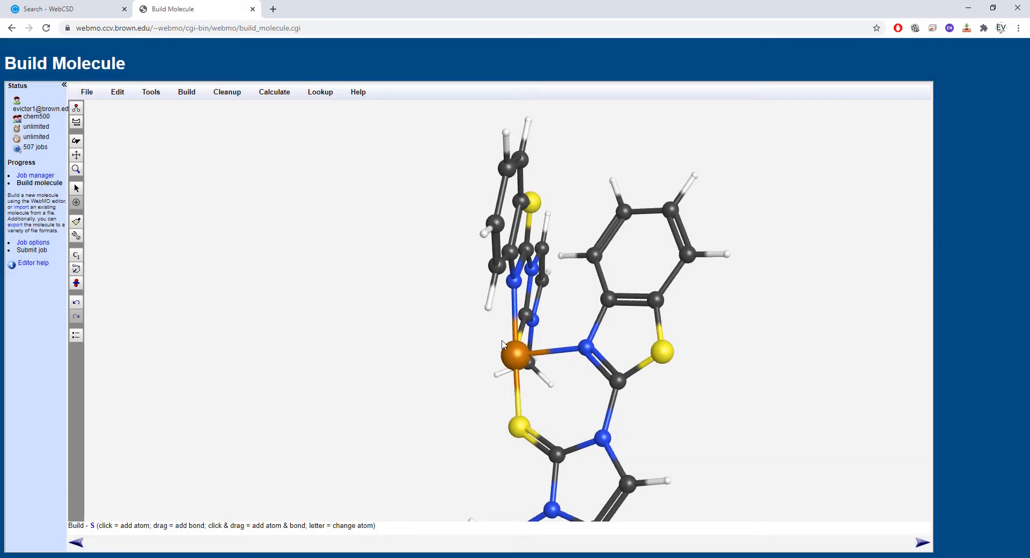
pyautogui.click(460, 361)
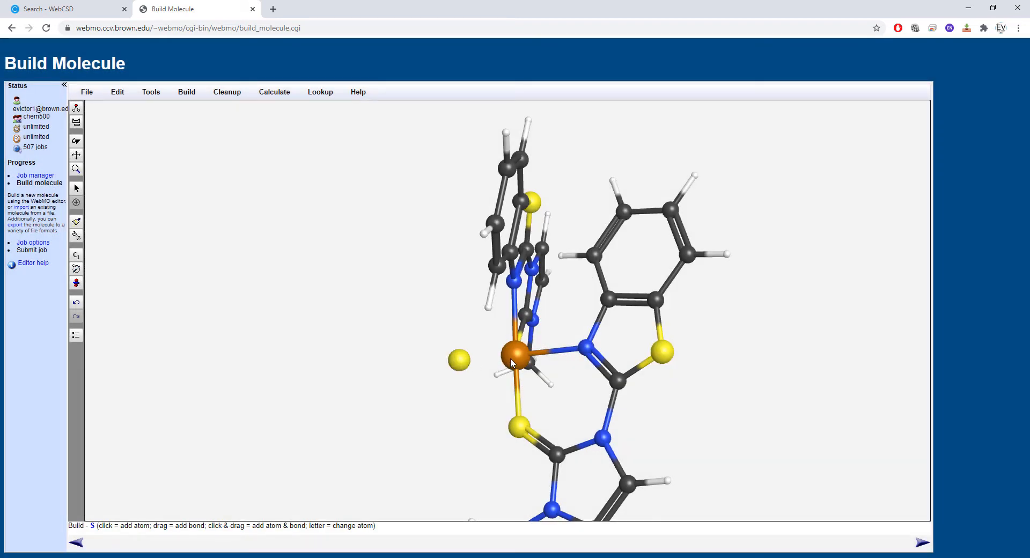
pyautogui.moveTo(460, 360); pyautogui.dragTo(509, 361)
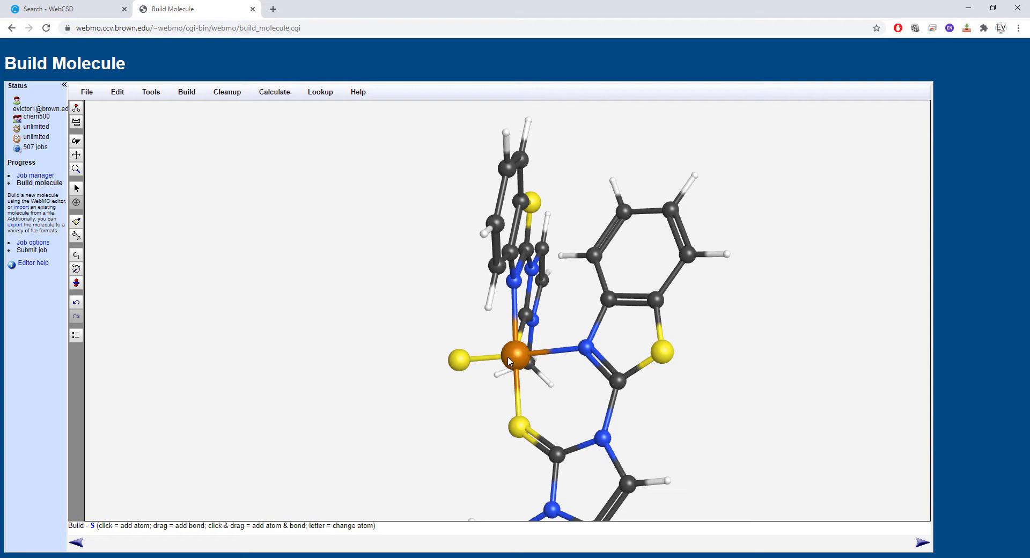
# Delete the misplaced bond between the new sulfur atom and the ligand's thione sulfur
pyautogui.click(78, 142)
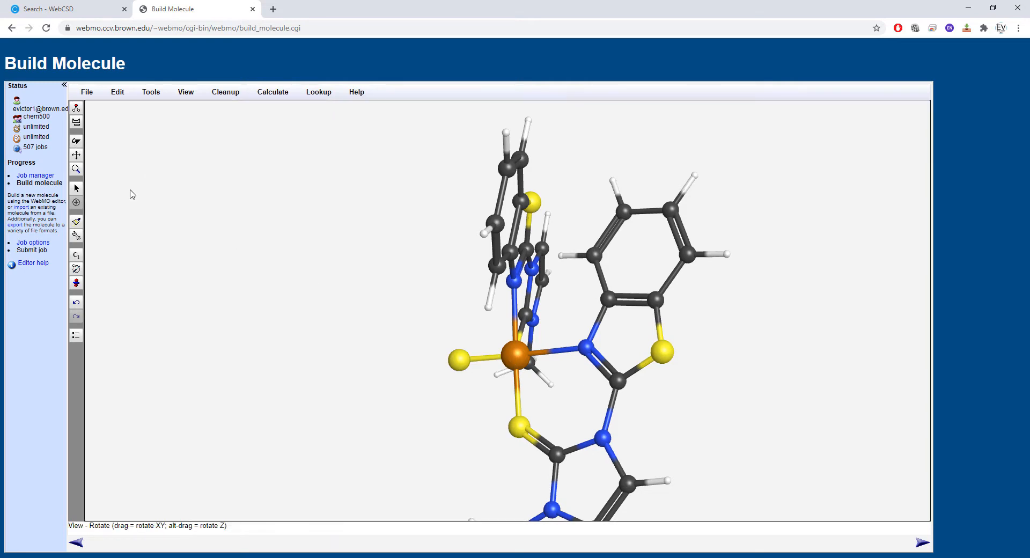
pyautogui.moveTo(131, 193); pyautogui.dragTo(439, 272)
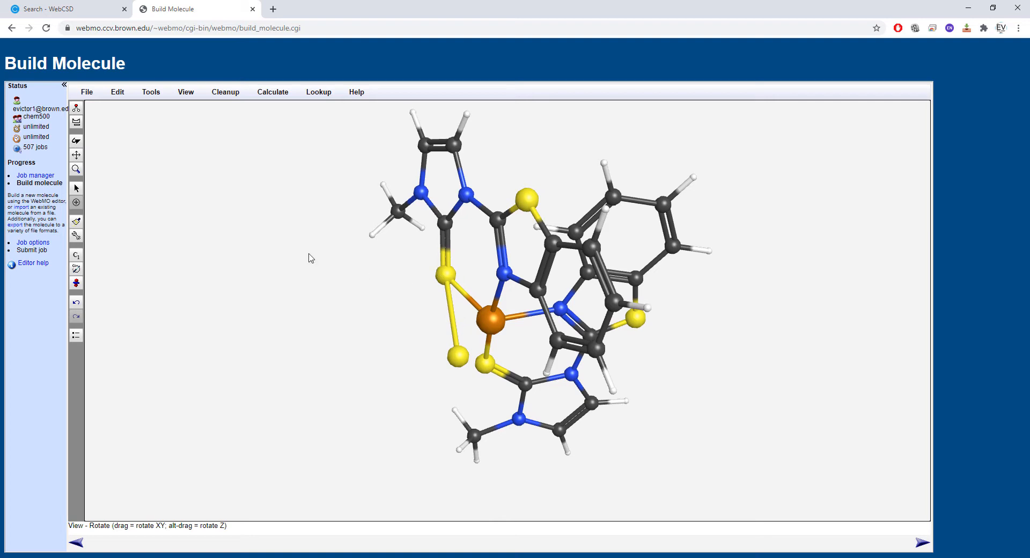
pyautogui.moveTo(519, 335); pyautogui.dragTo(543, 367)
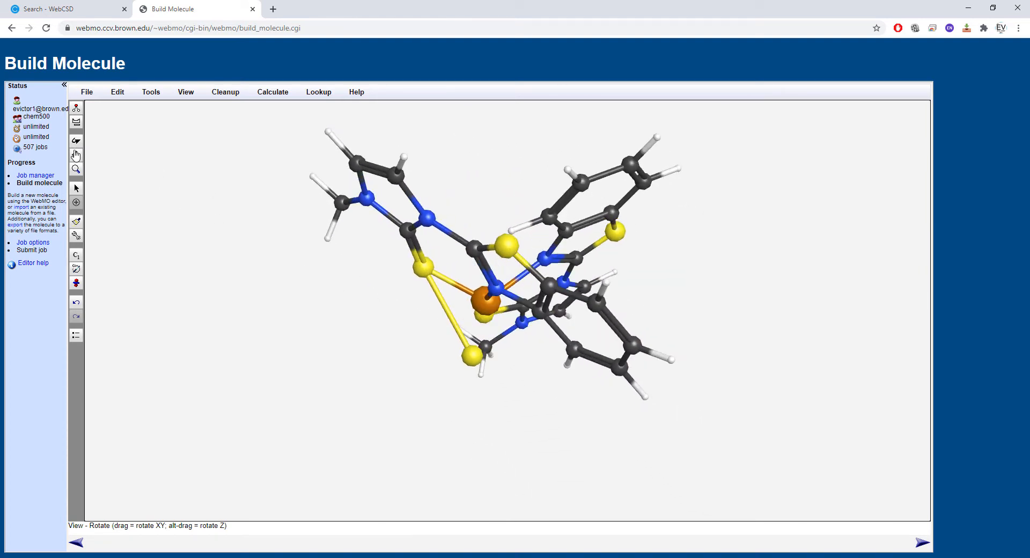
pyautogui.click(77, 188)
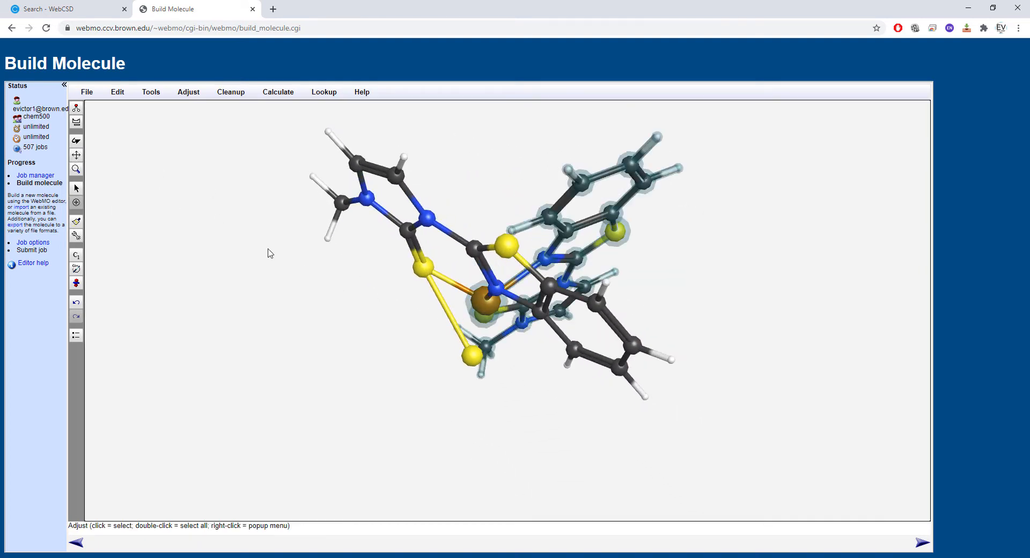
pyautogui.doubleClick(401, 328)
pyautogui.click(402, 327)
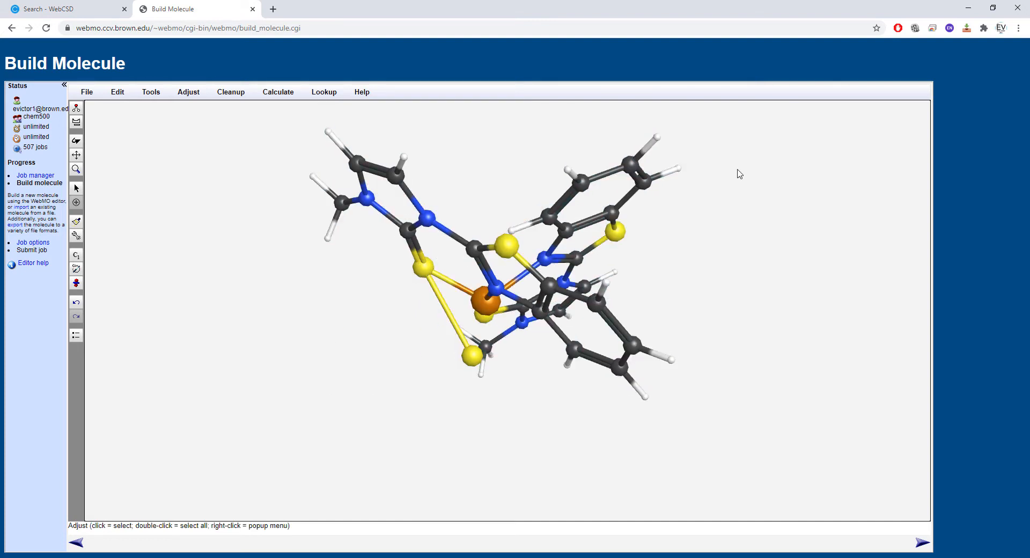
pyautogui.click(451, 313)
pyautogui.press('Delete')
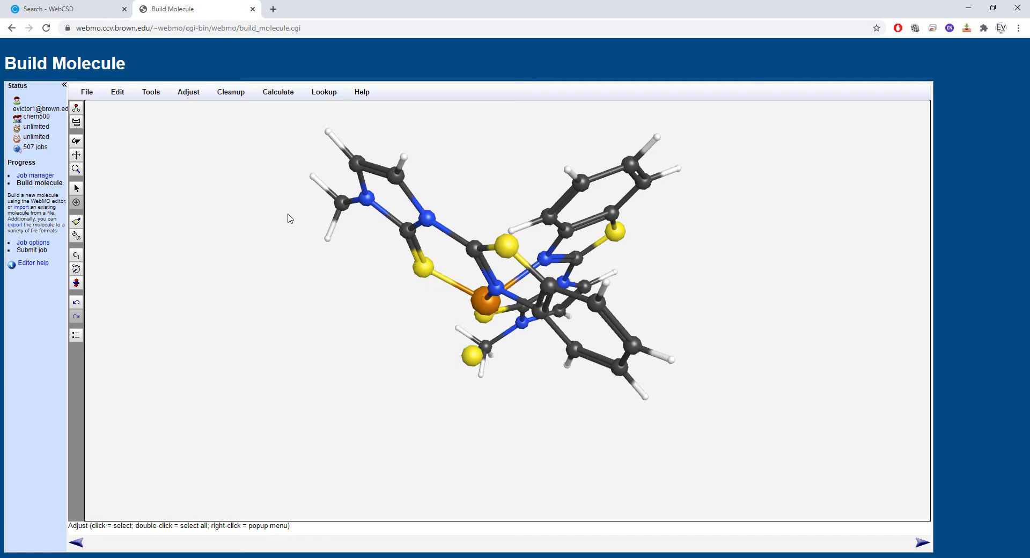
# Bond the free sulfur atom directly to the tellurium, undoing the stray sulfur atom from the first attempt
pyautogui.click(76, 121)
pyautogui.click(76, 122)
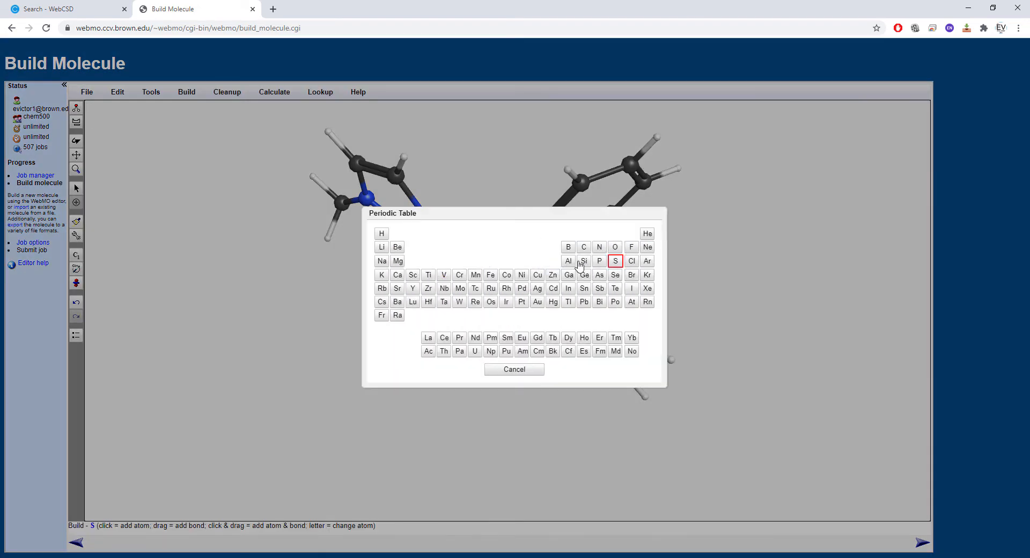
pyautogui.click(614, 262)
pyautogui.moveTo(474, 358); pyautogui.dragTo(488, 316)
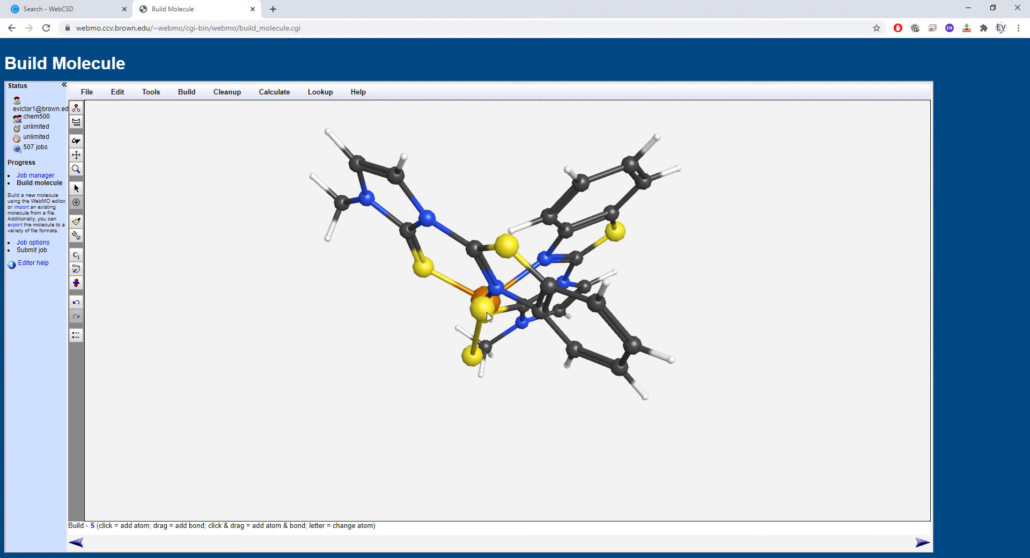
pyautogui.hotkey('ctrl', 'z')
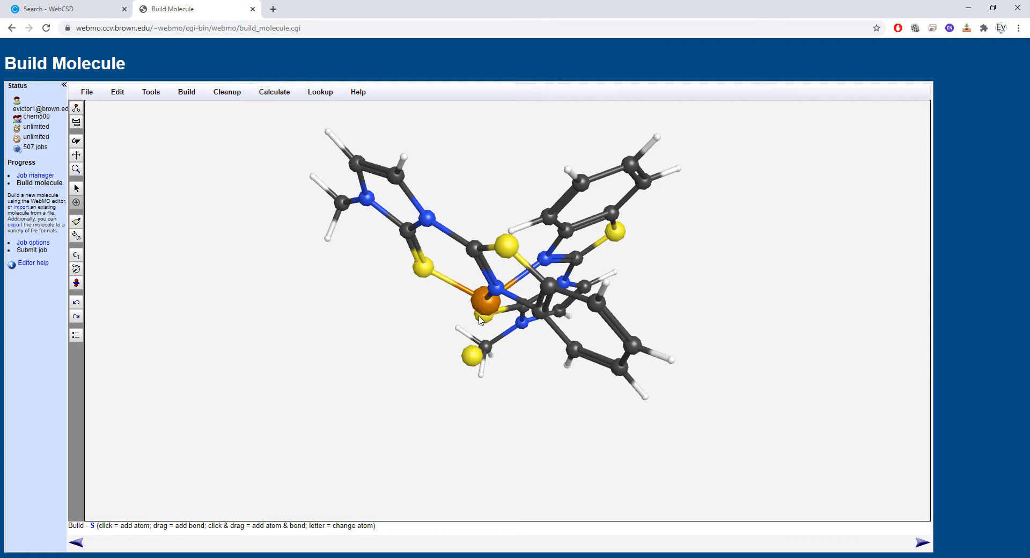
pyautogui.moveTo(474, 358); pyautogui.dragTo(484, 303)
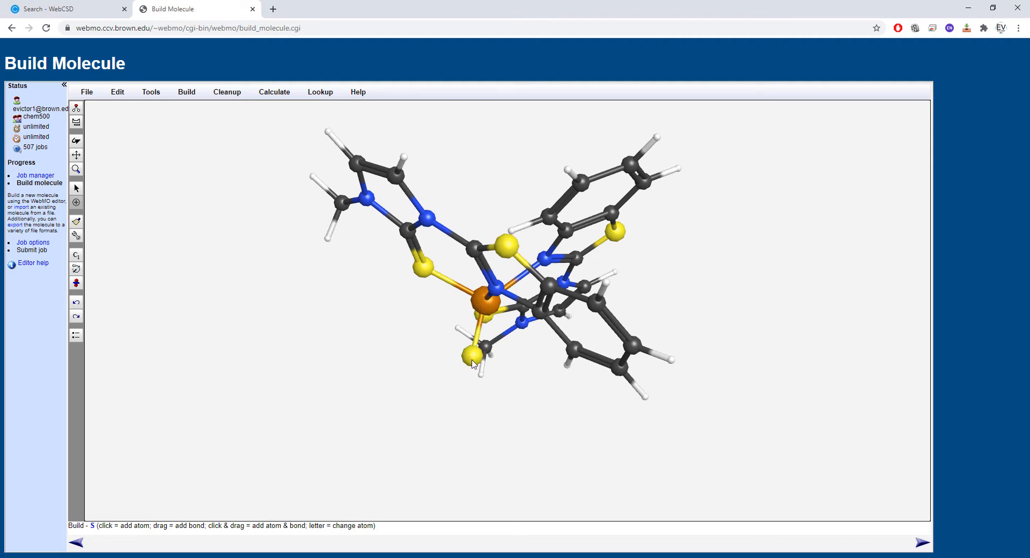
# Translate the newly bonded sulfur atom away from the second ligand's thione sulfur, into the open space below the tellurium
pyautogui.click(76, 140)
pyautogui.moveTo(370, 251); pyautogui.dragTo(510, 345)
pyautogui.moveTo(471, 307); pyautogui.dragTo(502, 389)
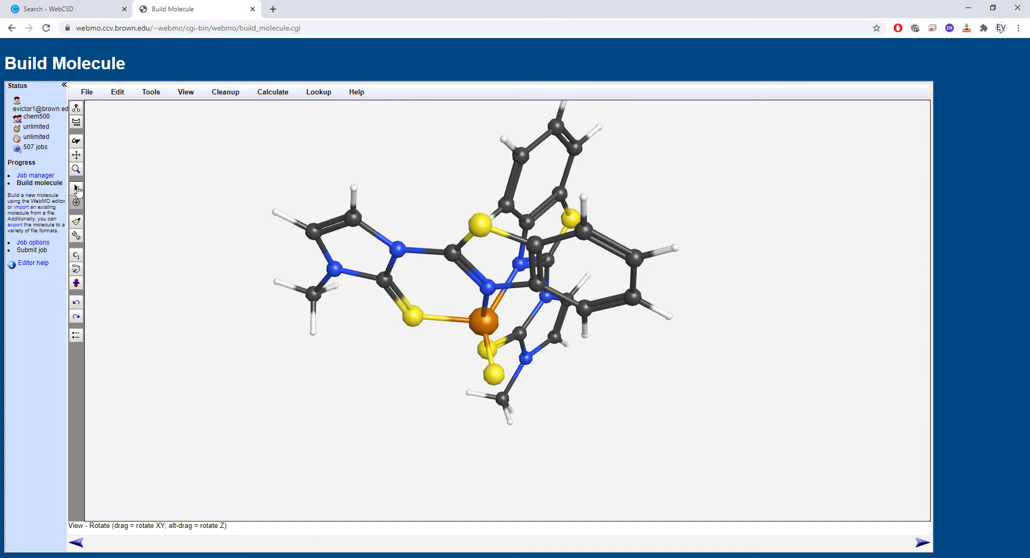
pyautogui.click(77, 189)
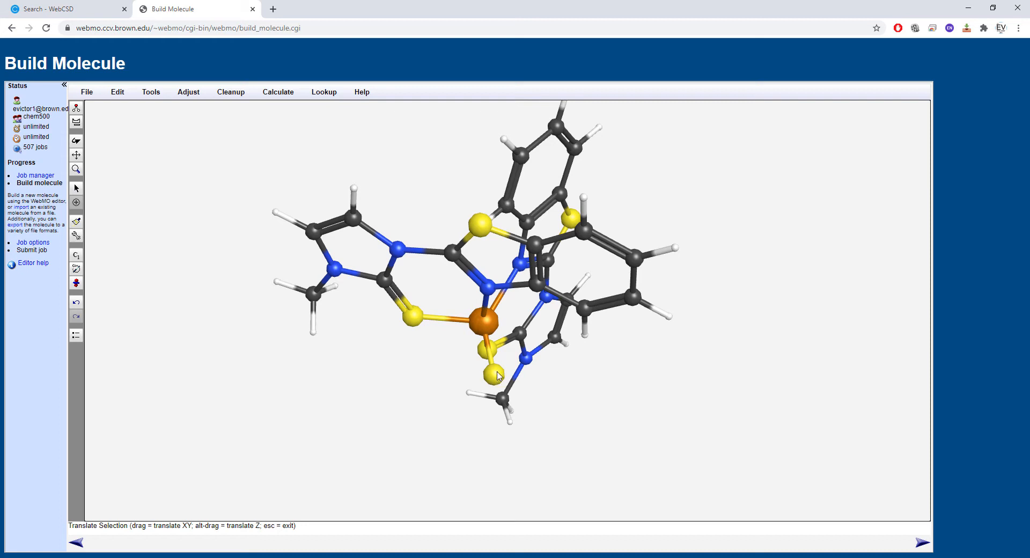
pyautogui.press('Escape')
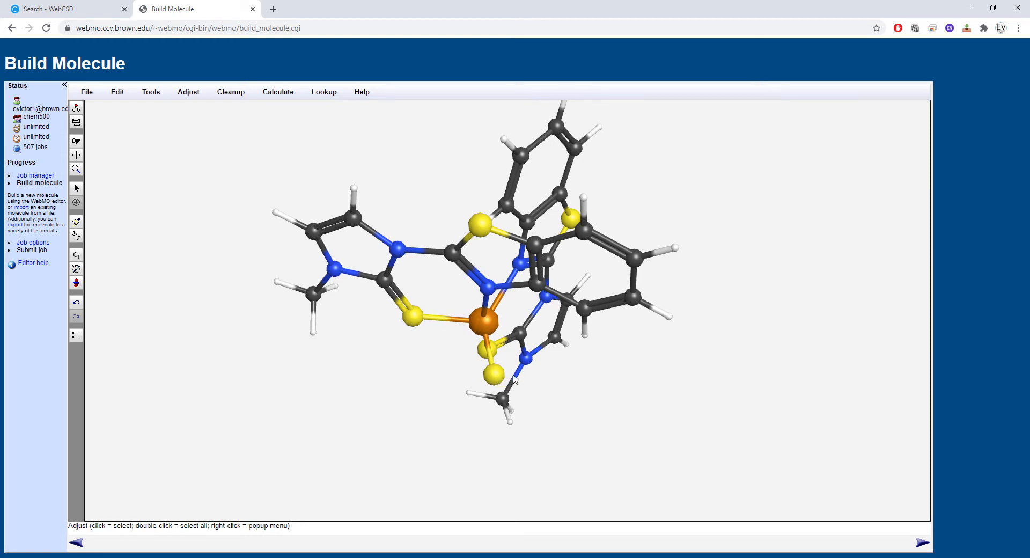
pyautogui.click(494, 379)
pyautogui.press('t')
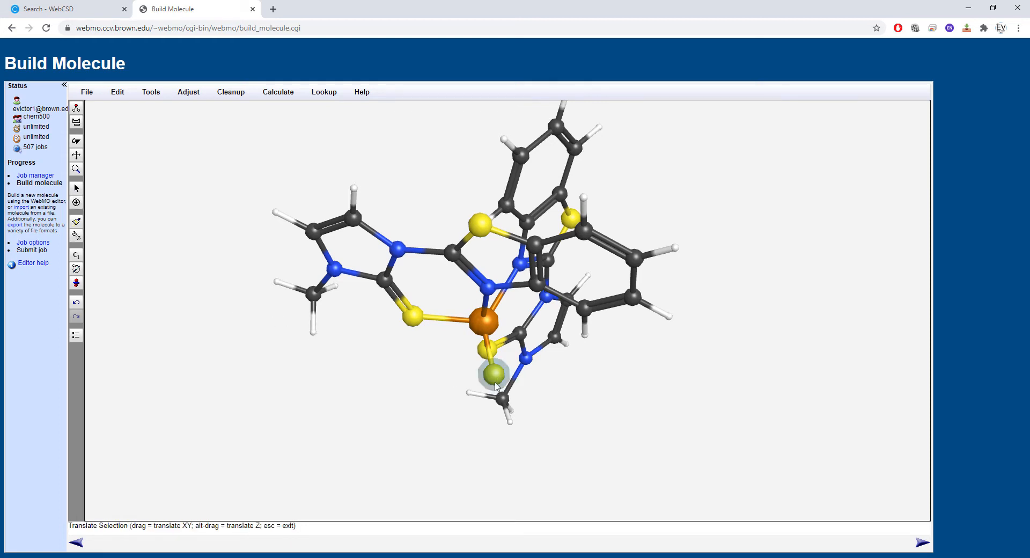
pyautogui.moveTo(496, 386); pyautogui.dragTo(417, 356)
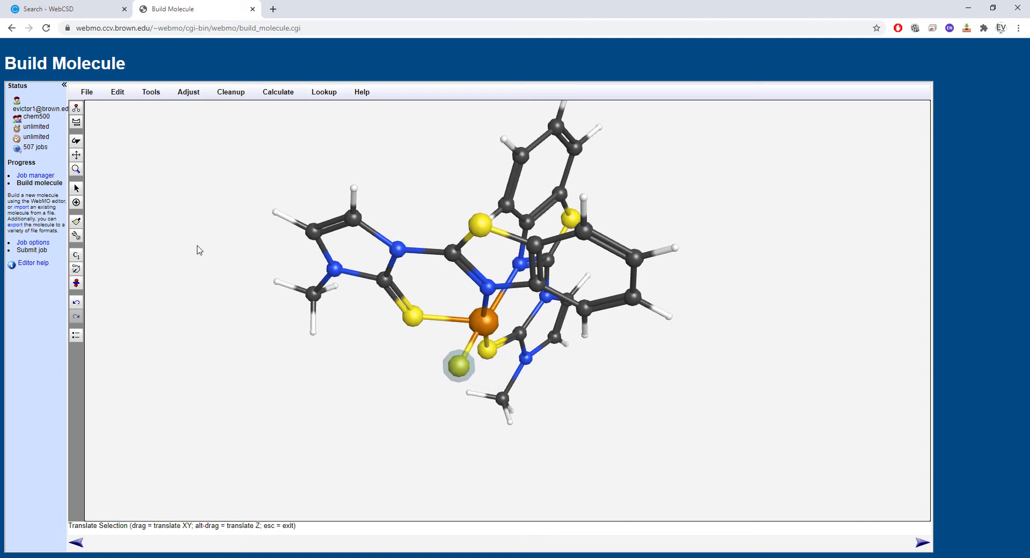
# Add a nitrogen atom bonded to the new sulfur, on the side facing away from the tellurium
pyautogui.click(76, 141)
pyautogui.moveTo(232, 295); pyautogui.dragTo(382, 442)
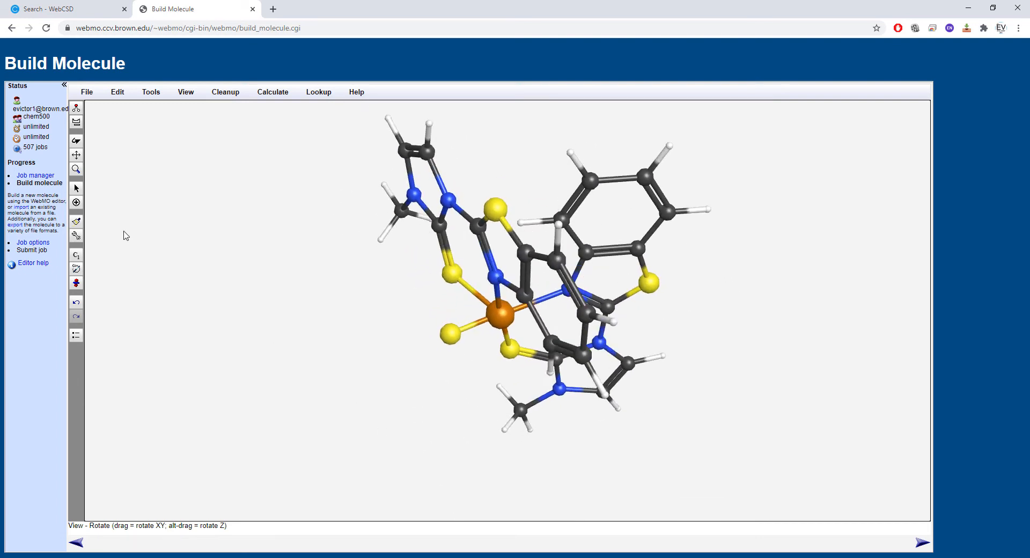
pyautogui.click(77, 107)
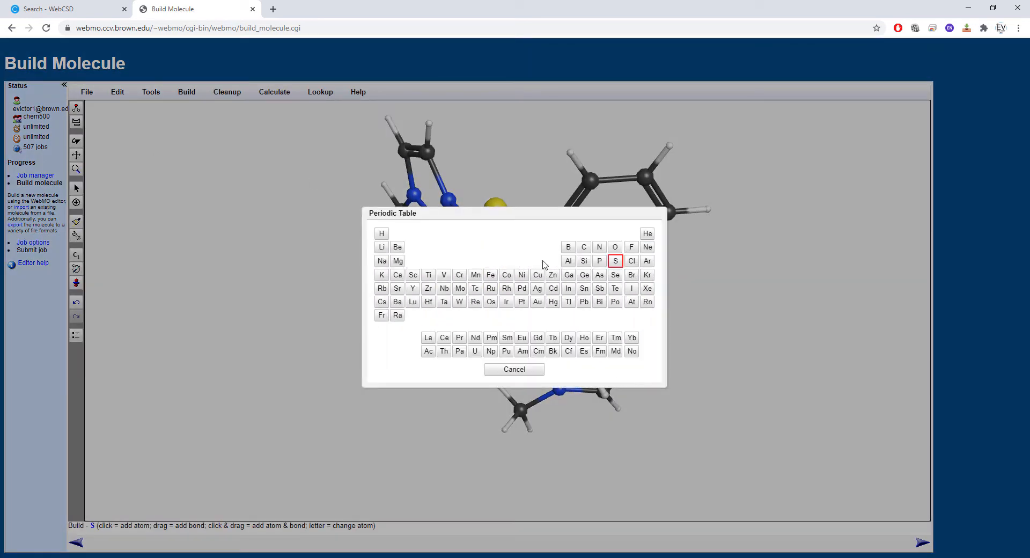
pyautogui.click(600, 247)
pyautogui.moveTo(450, 335); pyautogui.dragTo(428, 327)
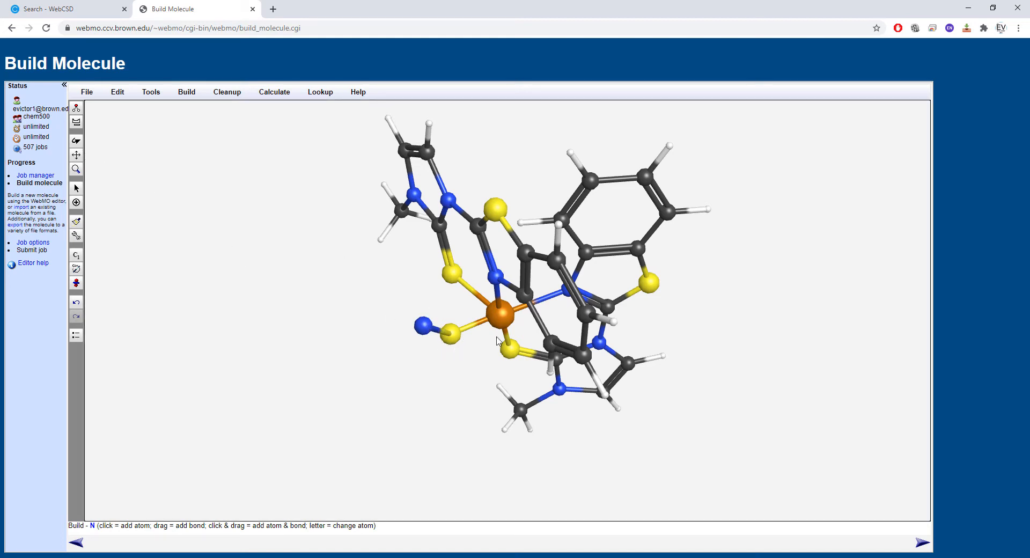
# Translate the new nitrogen atom closer to its sulfur to shorten the overlong sulfur–nitrogen bond
pyautogui.click(76, 141)
pyautogui.moveTo(278, 314); pyautogui.dragTo(214, 231)
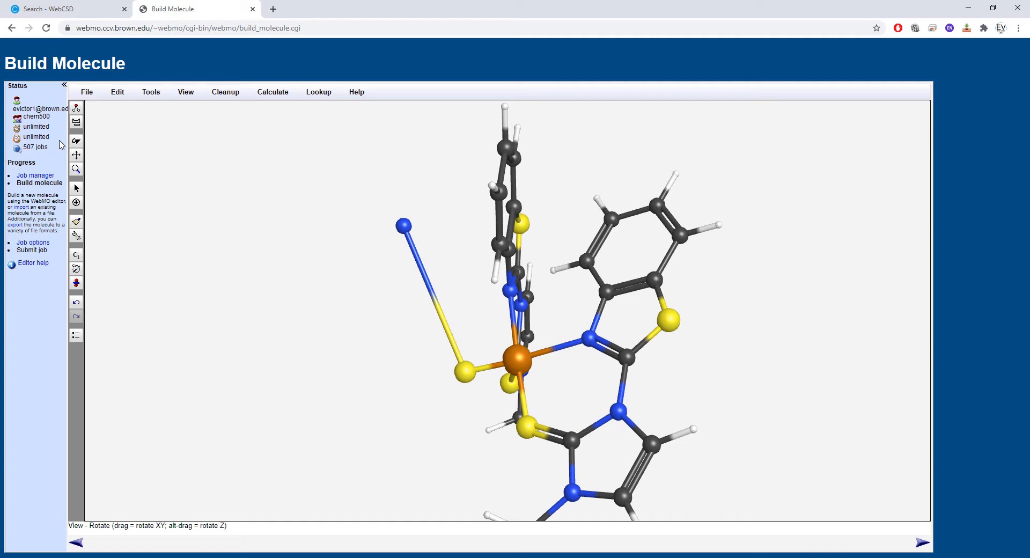
pyautogui.click(80, 190)
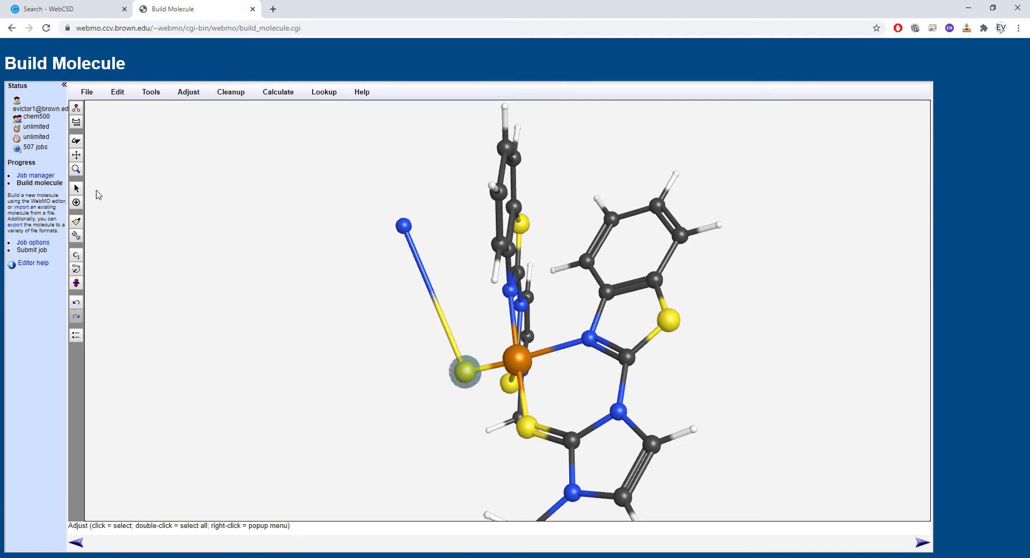
pyautogui.click(392, 418)
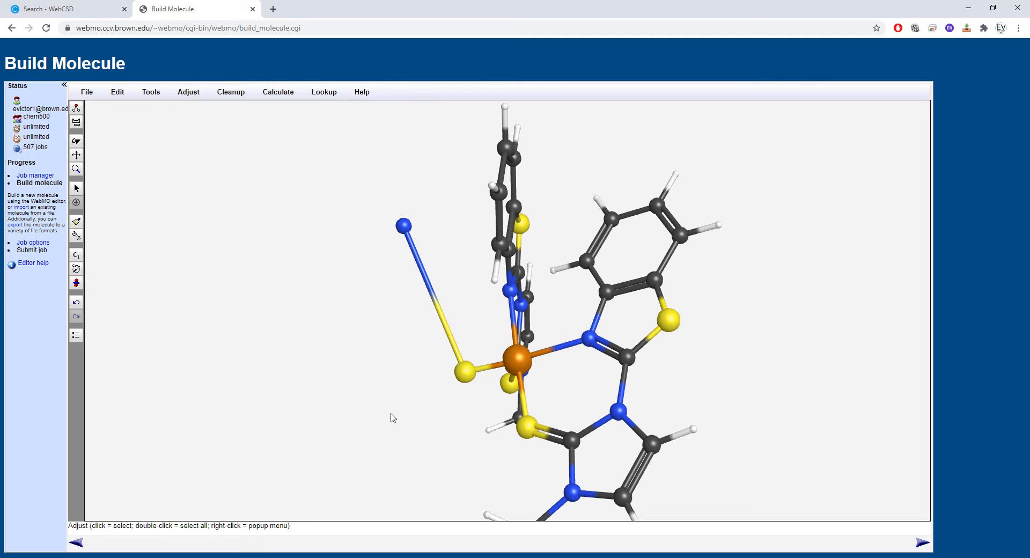
pyautogui.click(408, 230)
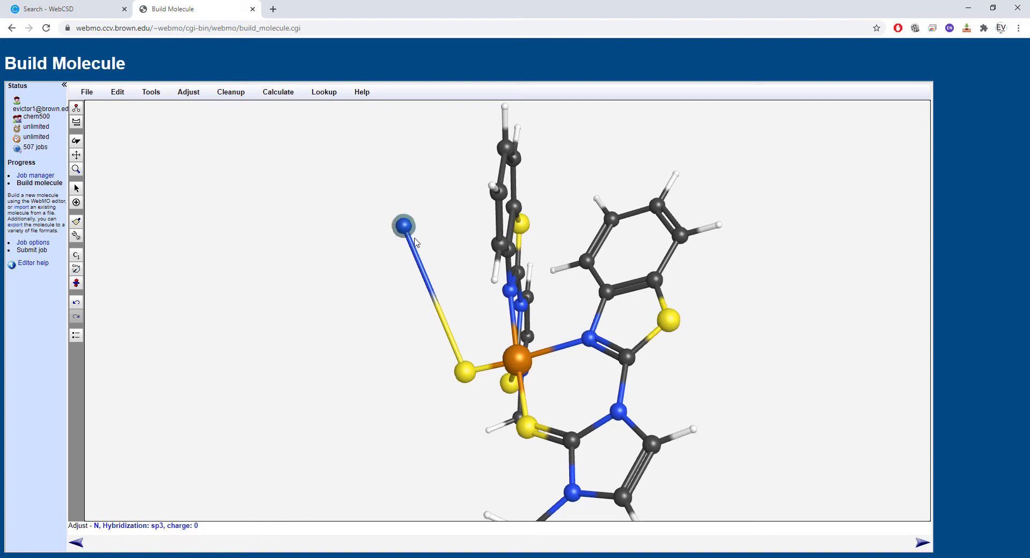
pyautogui.moveTo(416, 242); pyautogui.dragTo(465, 368)
pyautogui.moveTo(432, 302); pyautogui.dragTo(465, 475)
# Add an oxygen atom to the new nitrogen and make the nitrogen–oxygen bond a double bond
pyautogui.click(76, 140)
pyautogui.moveTo(365, 322); pyautogui.dragTo(336, 275)
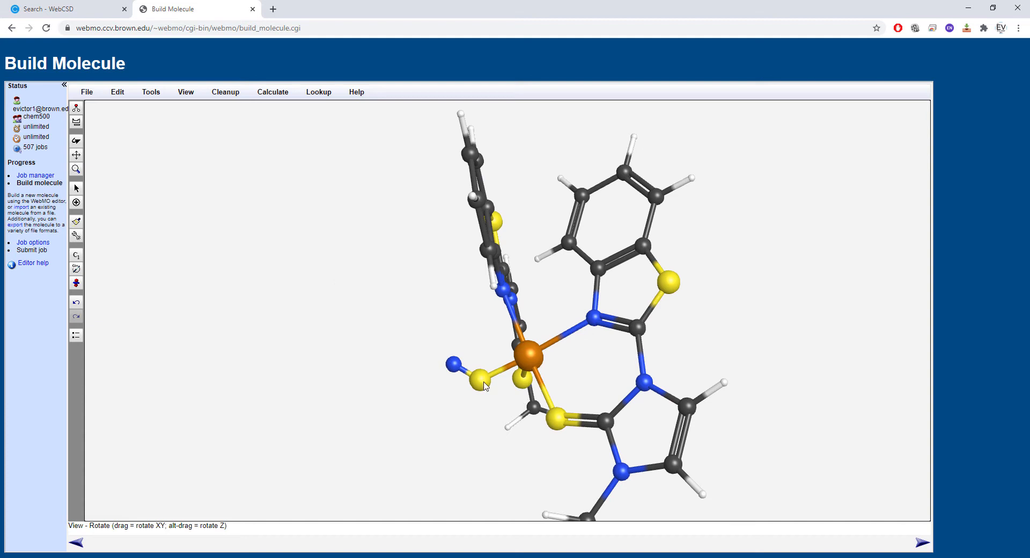
pyautogui.click(77, 122)
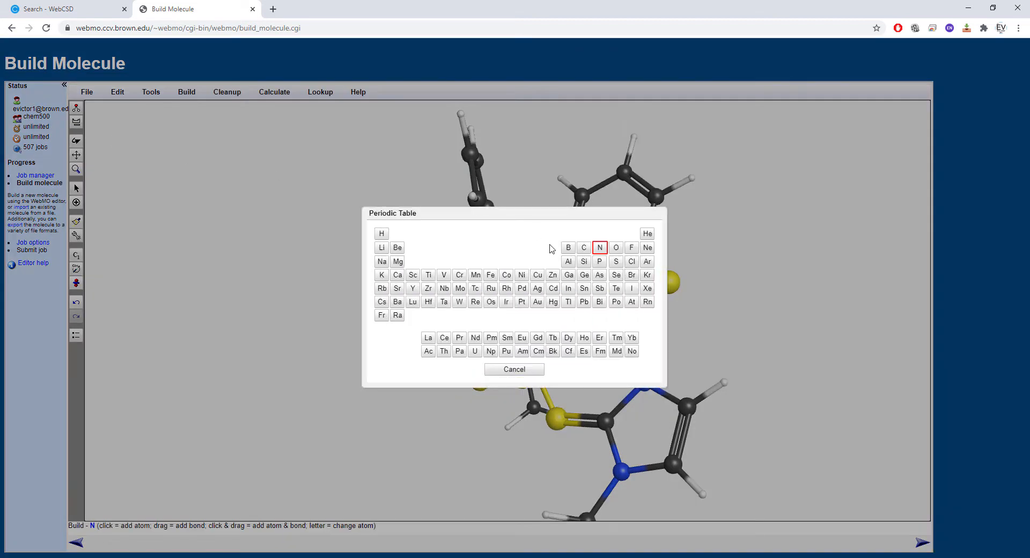
pyautogui.click(617, 248)
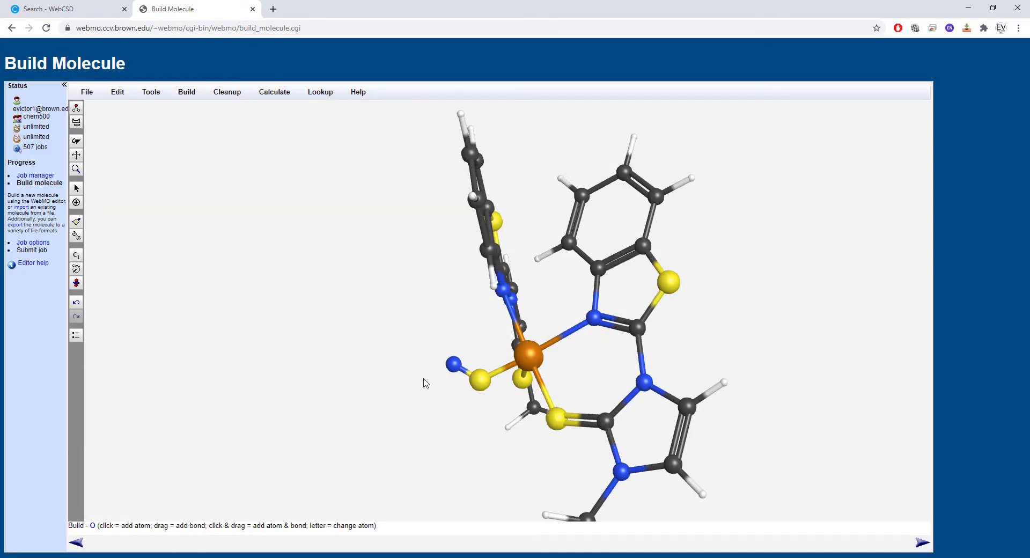
pyautogui.click(424, 379)
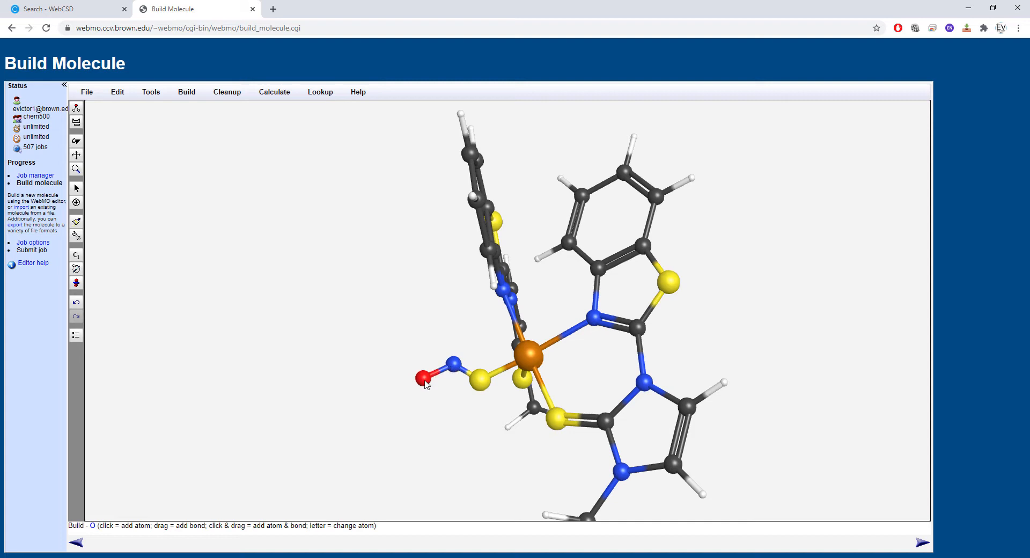
# Add a nitrogen atom bonded to the tellurium, in its remaining open coordination site
pyautogui.click(76, 142)
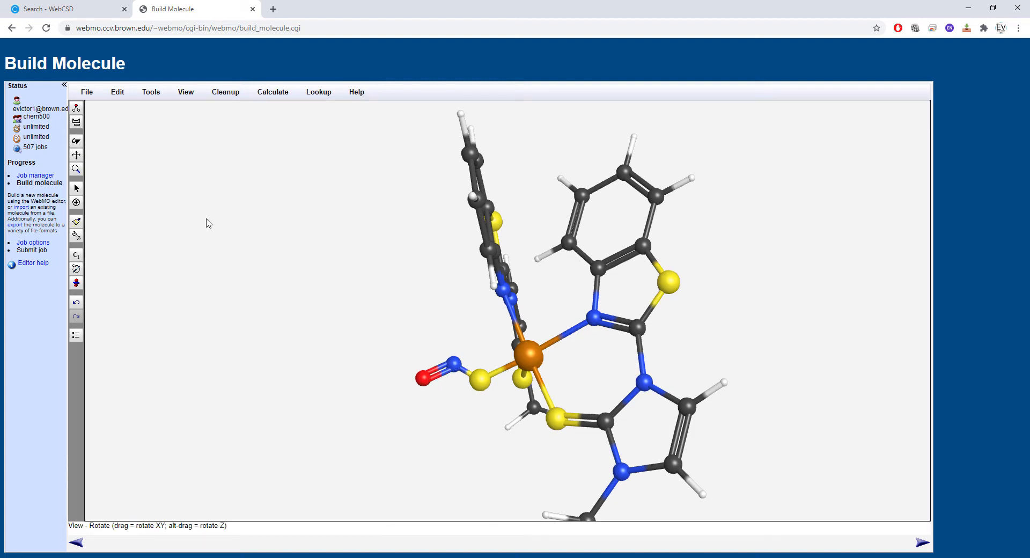
pyautogui.moveTo(204, 223); pyautogui.dragTo(332, 322)
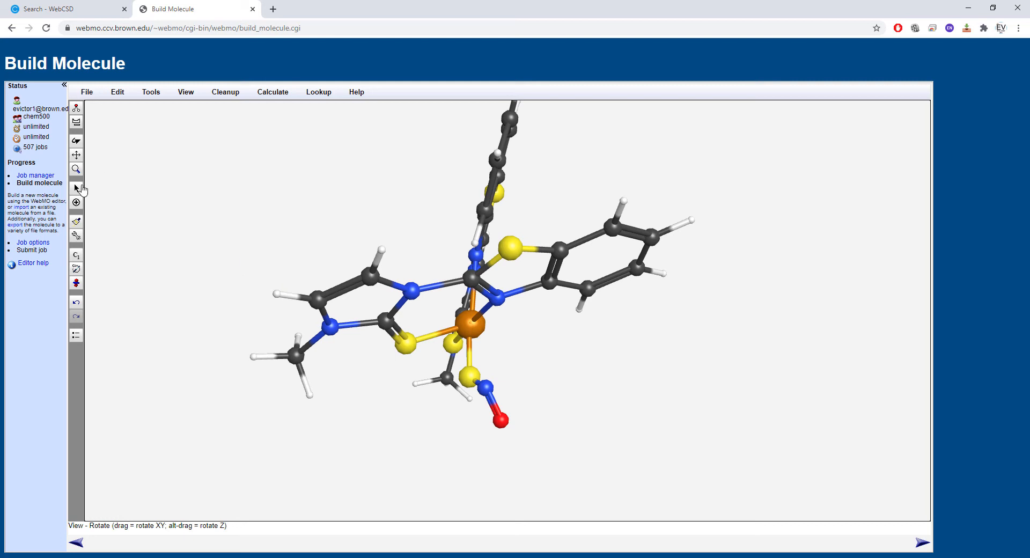
pyautogui.click(76, 122)
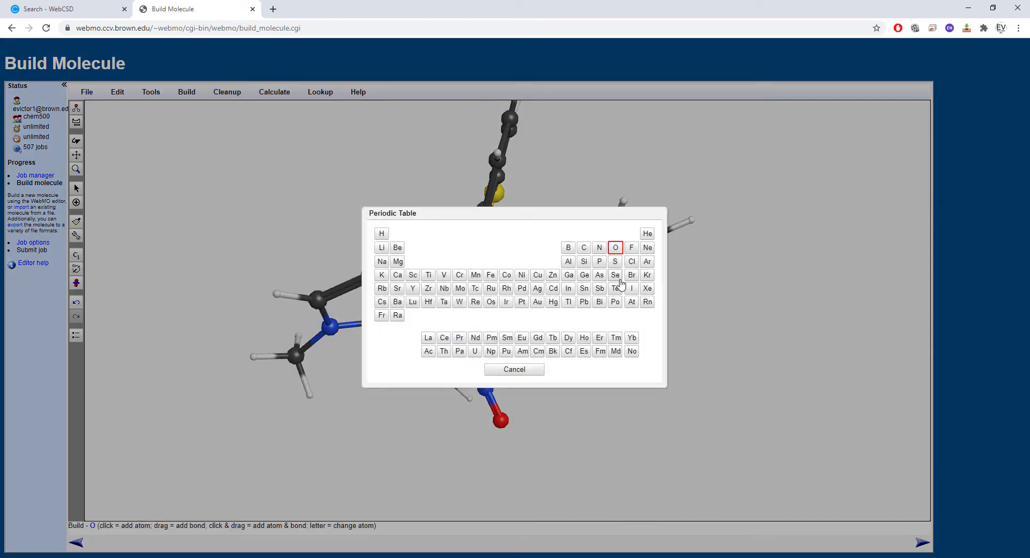
pyautogui.click(599, 247)
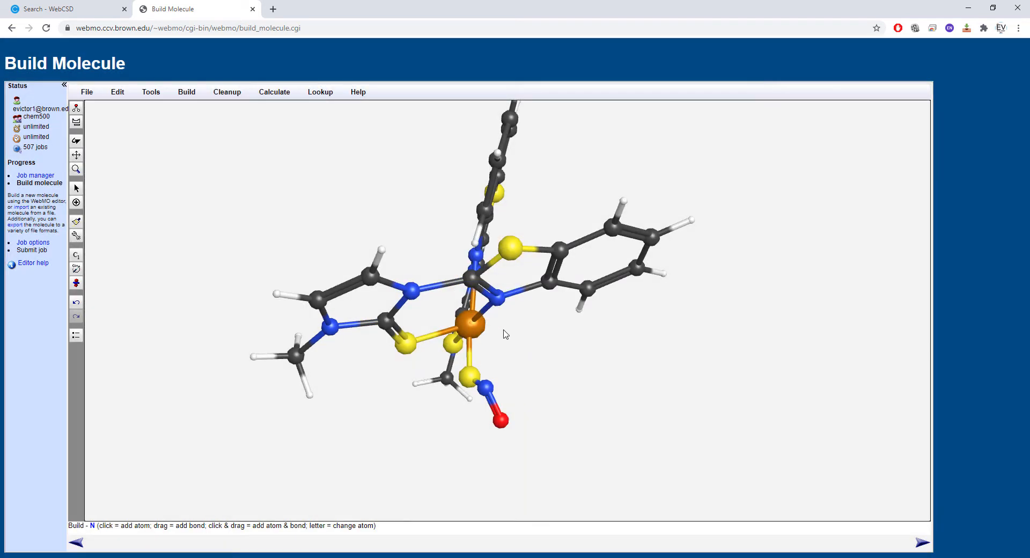
# Translate the new nitrogen atom closer to the tellurium, opposite a ligand's thione sulfur, to shorten the overlong tellurium–nitrogen bond
pyautogui.click(76, 140)
pyautogui.moveTo(298, 337); pyautogui.dragTo(279, 241)
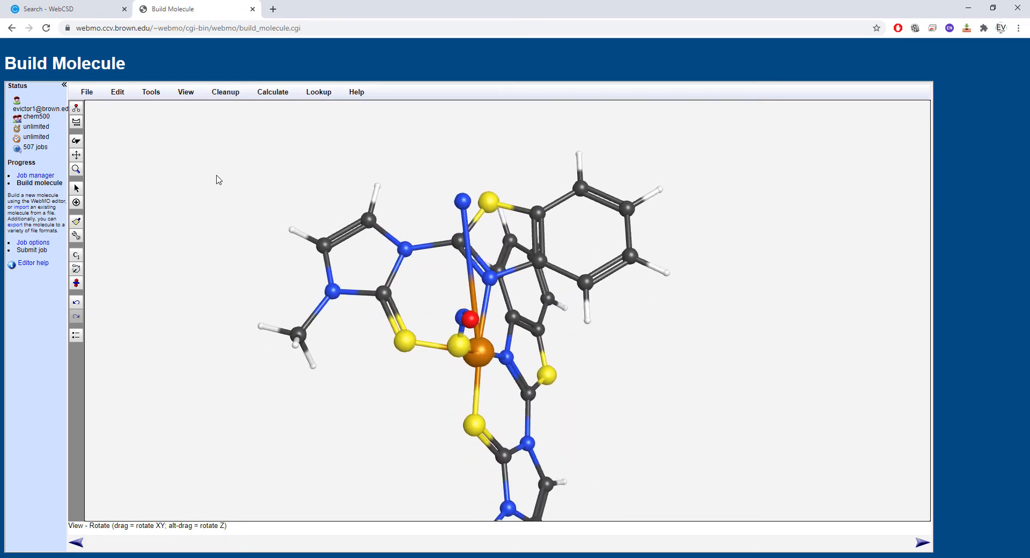
pyautogui.click(76, 188)
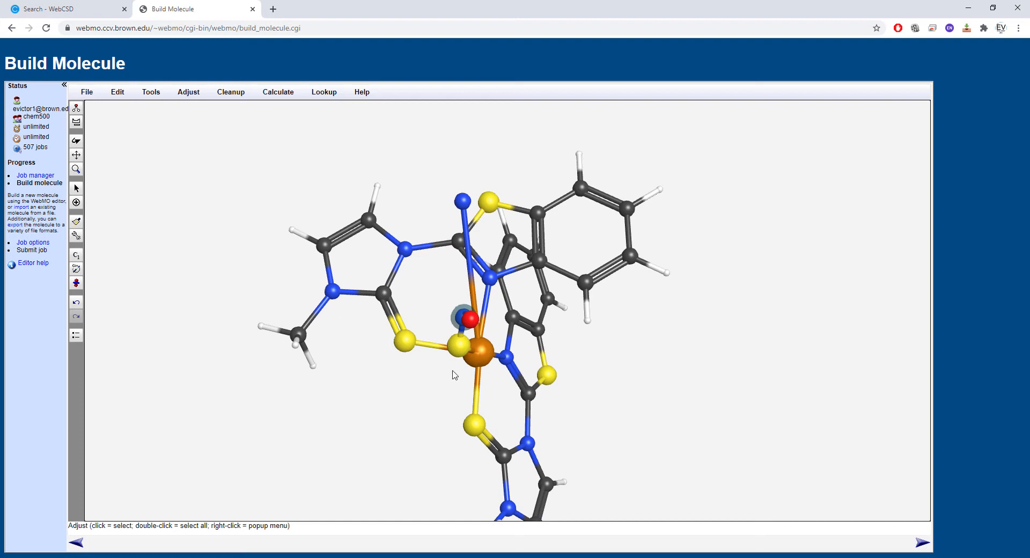
pyautogui.click(414, 406)
pyautogui.click(464, 202)
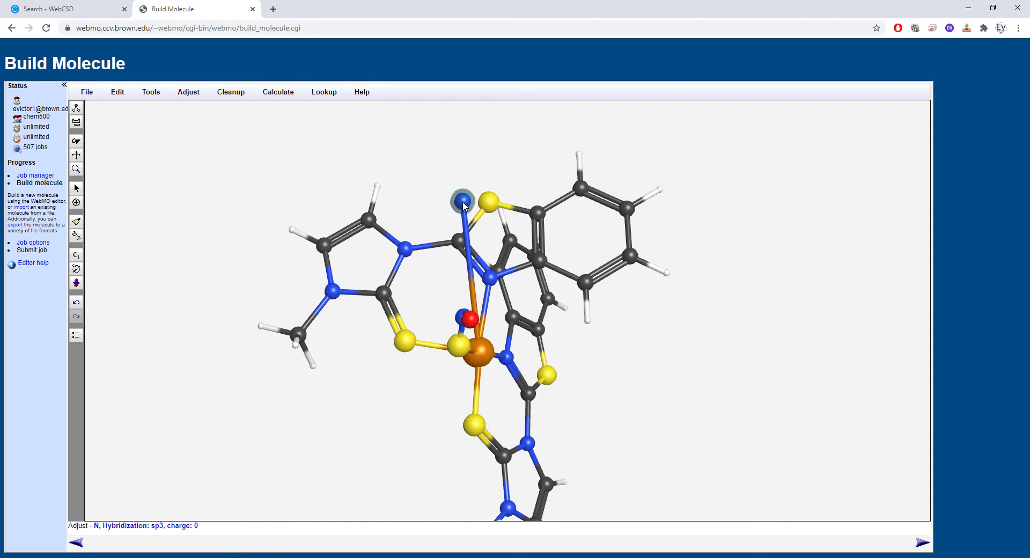
pyautogui.moveTo(465, 203); pyautogui.dragTo(690, 428)
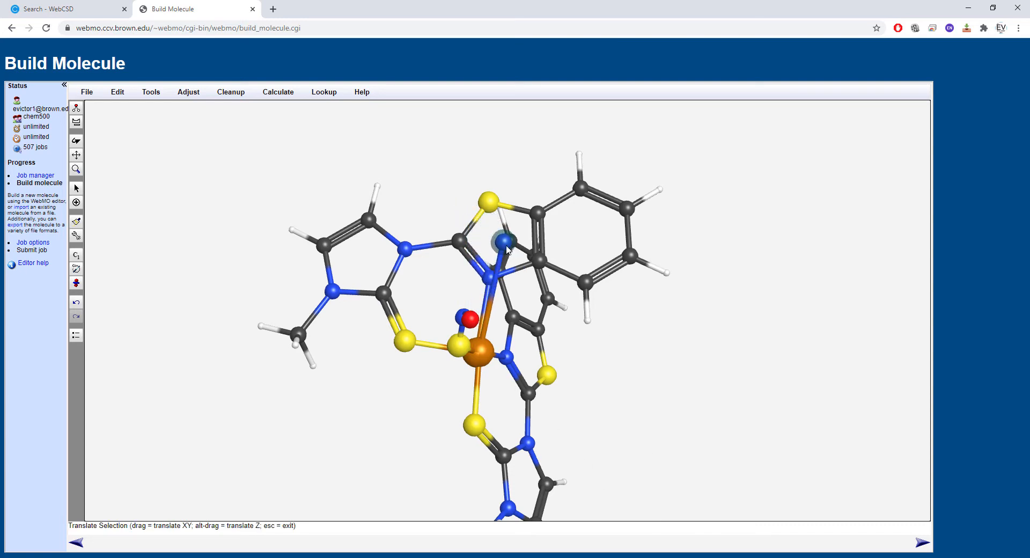
pyautogui.moveTo(507, 249); pyautogui.dragTo(589, 440)
pyautogui.moveTo(517, 288); pyautogui.dragTo(575, 439)
pyautogui.moveTo(526, 314); pyautogui.dragTo(624, 423)
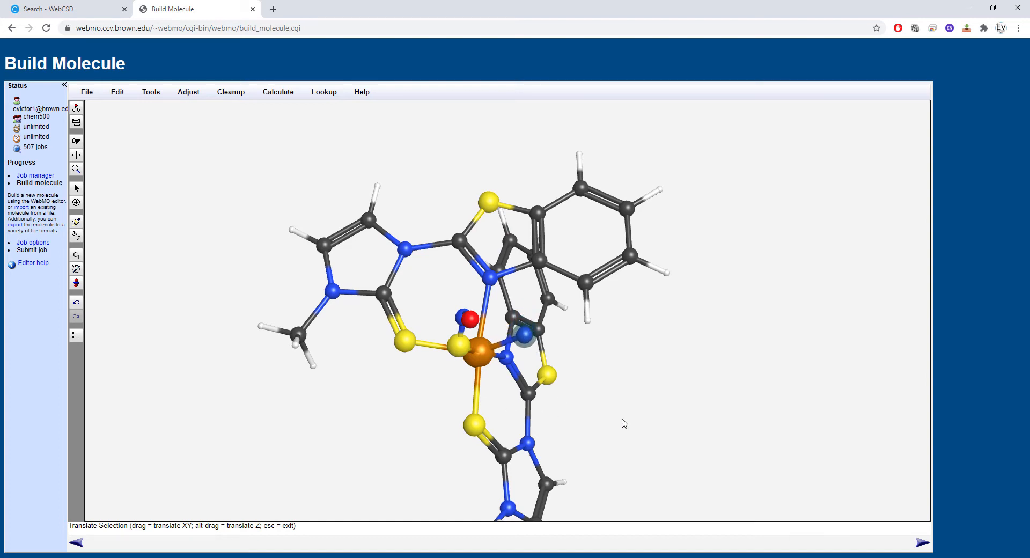
pyautogui.moveTo(523, 339); pyautogui.dragTo(503, 431)
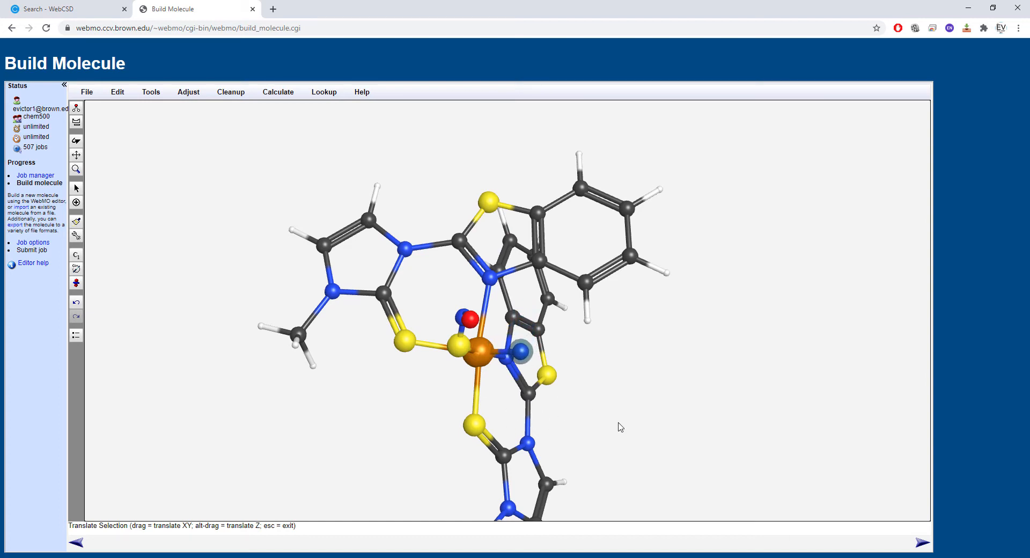
# Viewing the complex edge-on, translate the new nitrogen atom upward so it lines up with the tellurium and the opposite thione sulfur
pyautogui.click(77, 141)
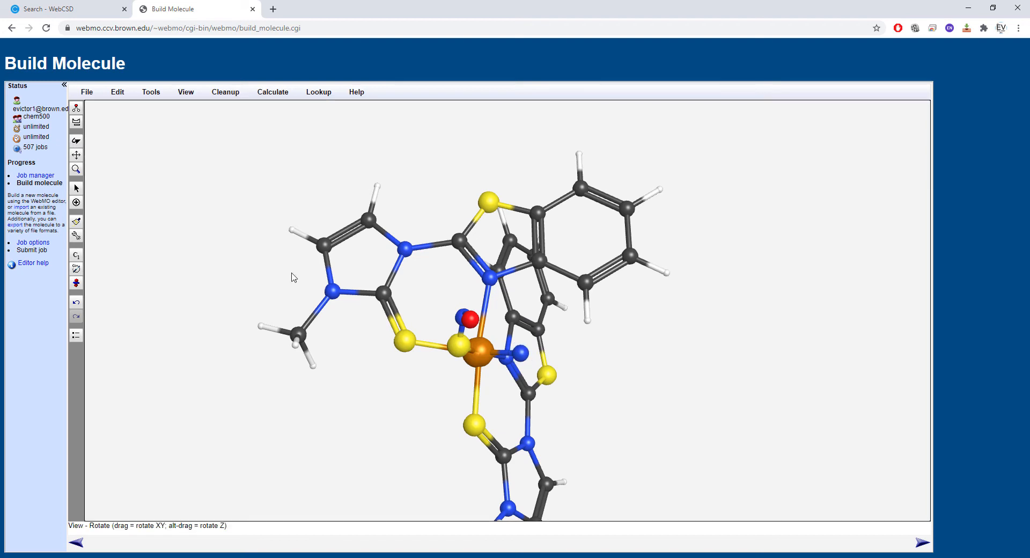
pyautogui.moveTo(290, 278); pyautogui.dragTo(295, 347)
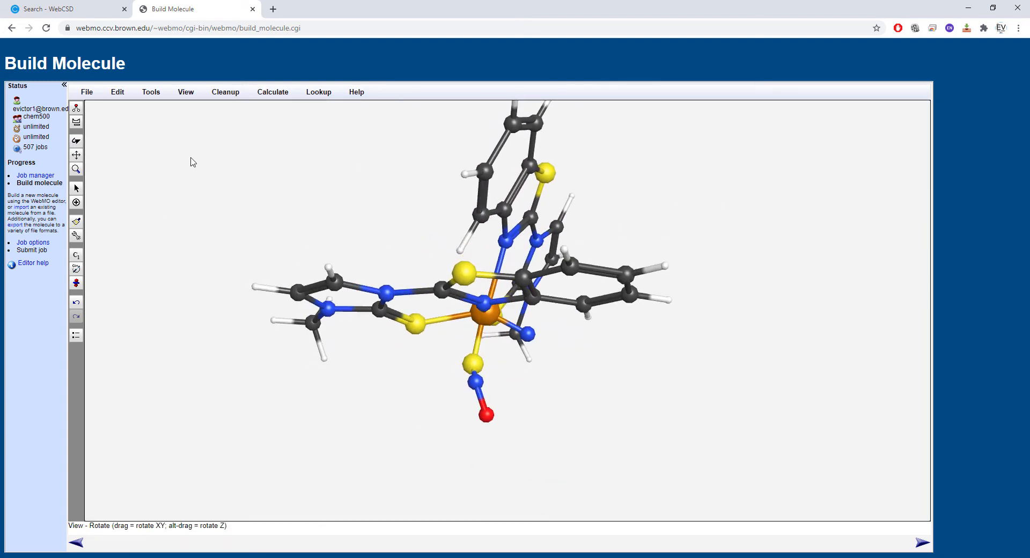
pyautogui.click(76, 188)
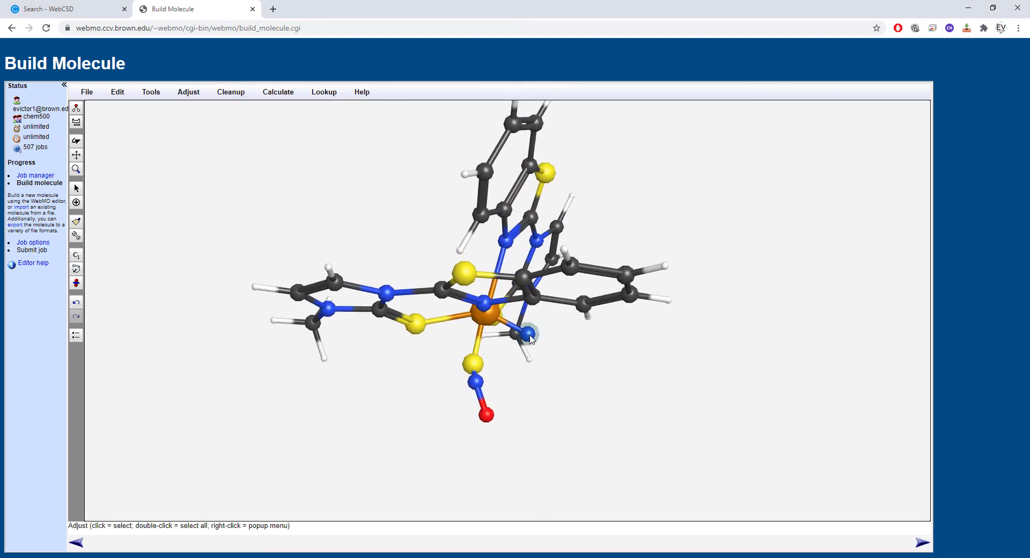
pyautogui.press('t')
pyautogui.moveTo(529, 333); pyautogui.dragTo(535, 166)
# Add a carbon atom to the new nitrogen, facing away from the tellurium, and make the nitrogen–carbon bond a triple bond
pyautogui.click(76, 141)
pyautogui.moveTo(268, 392); pyautogui.dragTo(271, 365)
pyautogui.click(76, 123)
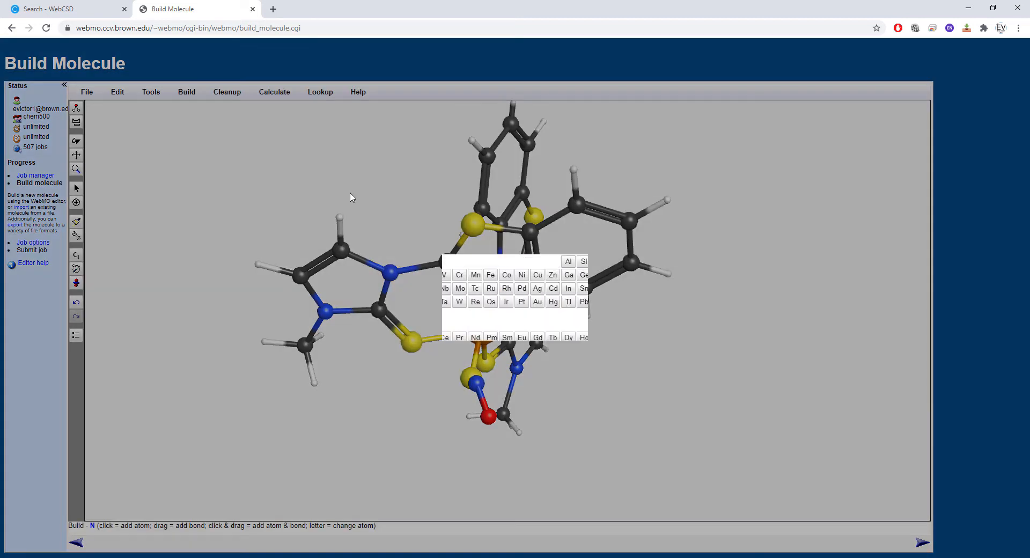
pyautogui.click(584, 248)
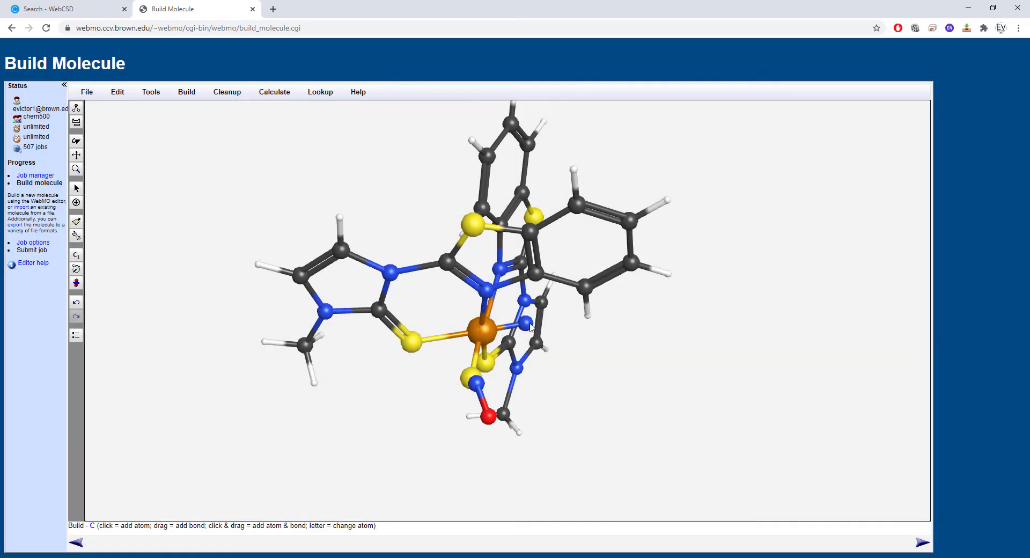
pyautogui.moveTo(548, 328); pyautogui.dragTo(527, 326)
# Translate the new carbon atom closer to its nitrogen, in line with the tellurium–nitrogen bond
pyautogui.click(76, 140)
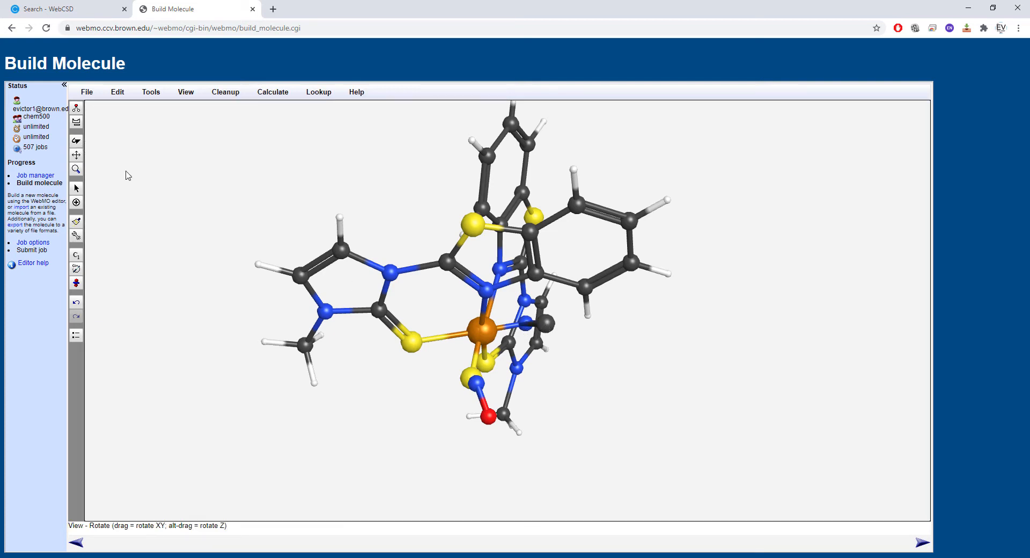
pyautogui.moveTo(228, 339); pyautogui.dragTo(223, 220)
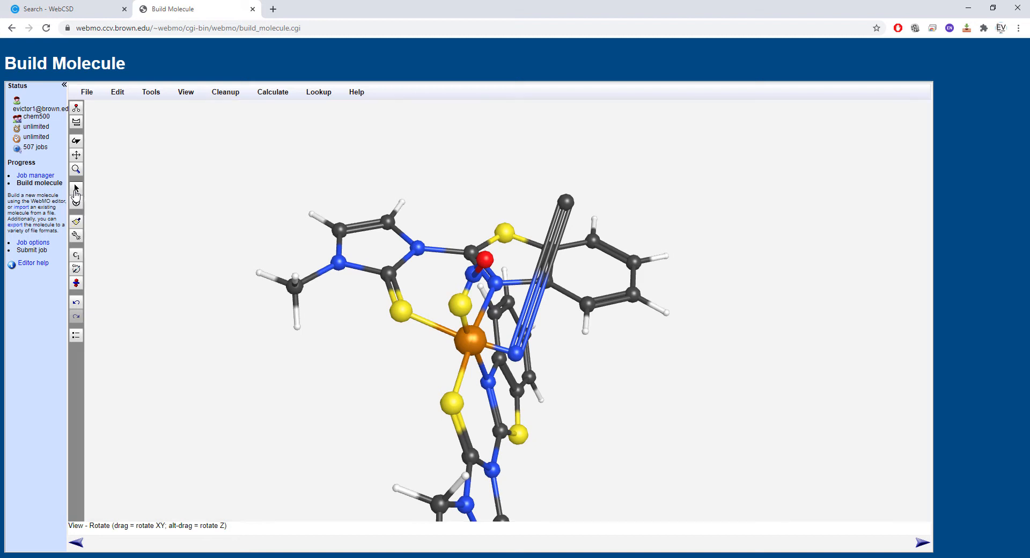
pyautogui.click(76, 189)
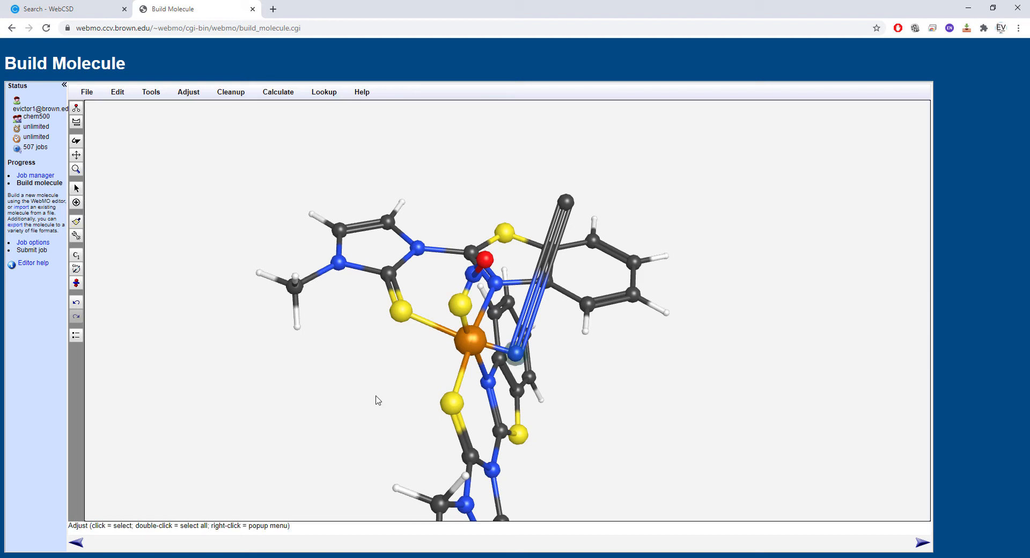
pyautogui.press('t')
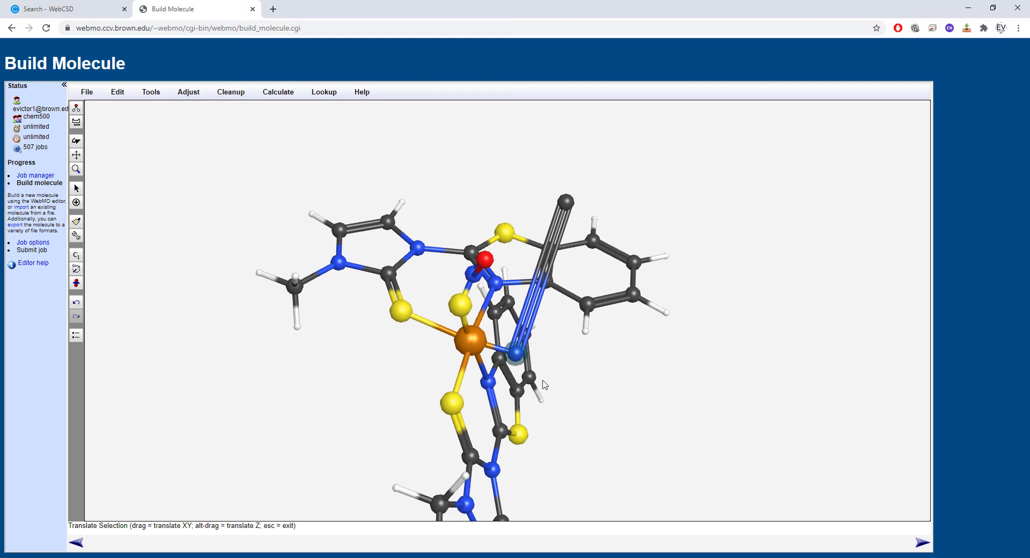
pyautogui.press('Escape')
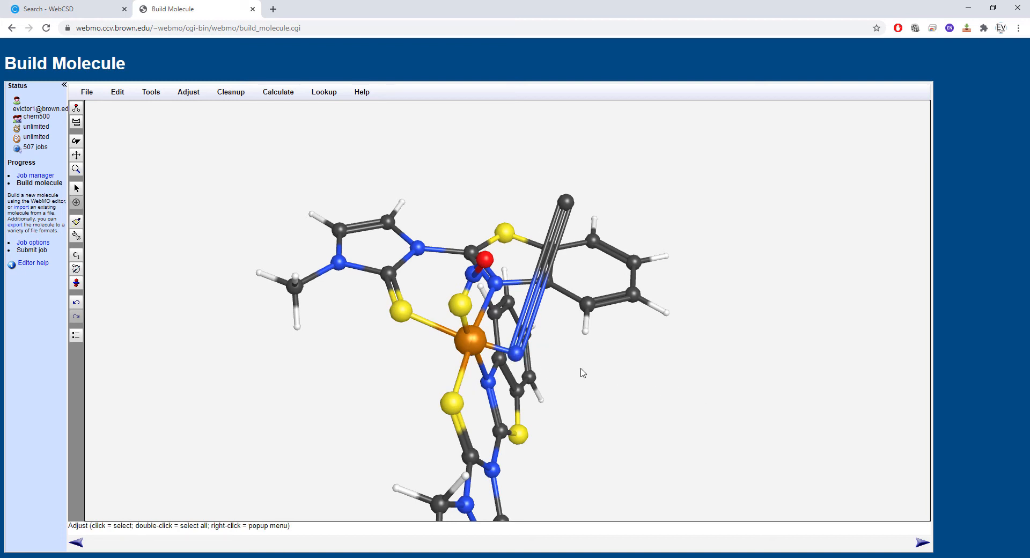
pyautogui.click(566, 203)
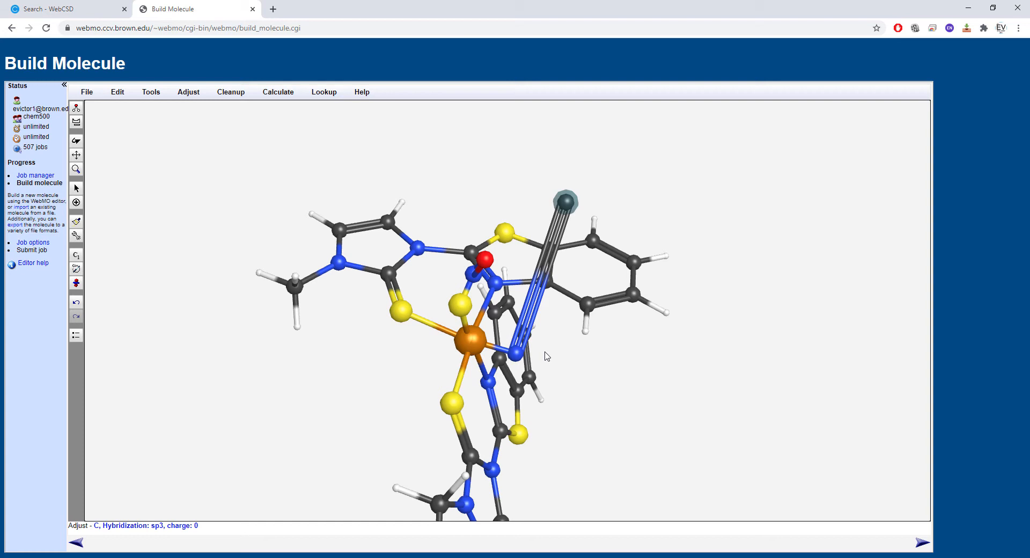
pyautogui.press('t')
pyautogui.moveTo(564, 207); pyautogui.dragTo(579, 461)
pyautogui.moveTo(576, 266); pyautogui.dragTo(585, 449)
pyautogui.moveTo(559, 344); pyautogui.dragTo(463, 460)
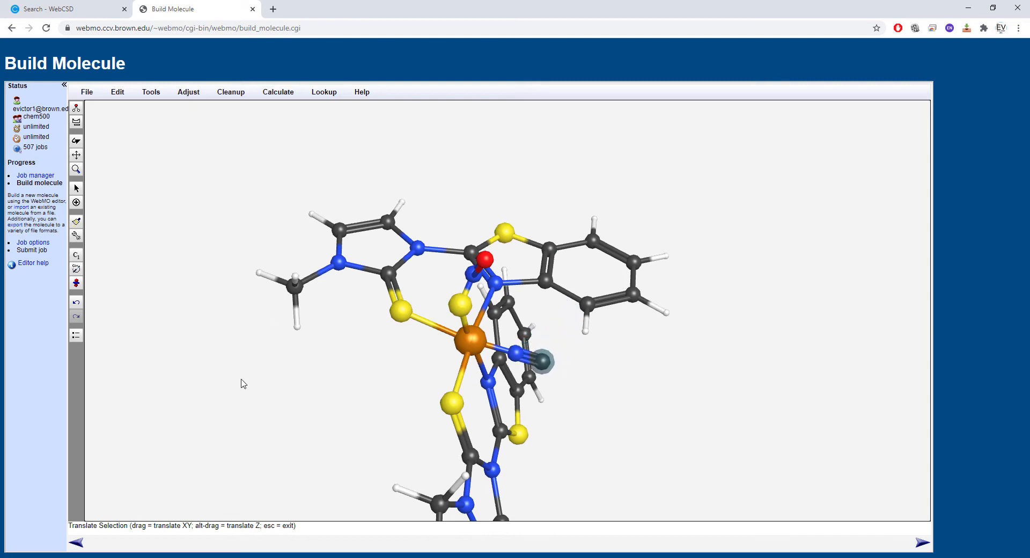
# Add a second carbon atom single-bonded to the triple-bonded carbon, at the outer end of the nitrile group
pyautogui.click(77, 140)
pyautogui.moveTo(259, 258); pyautogui.dragTo(271, 216)
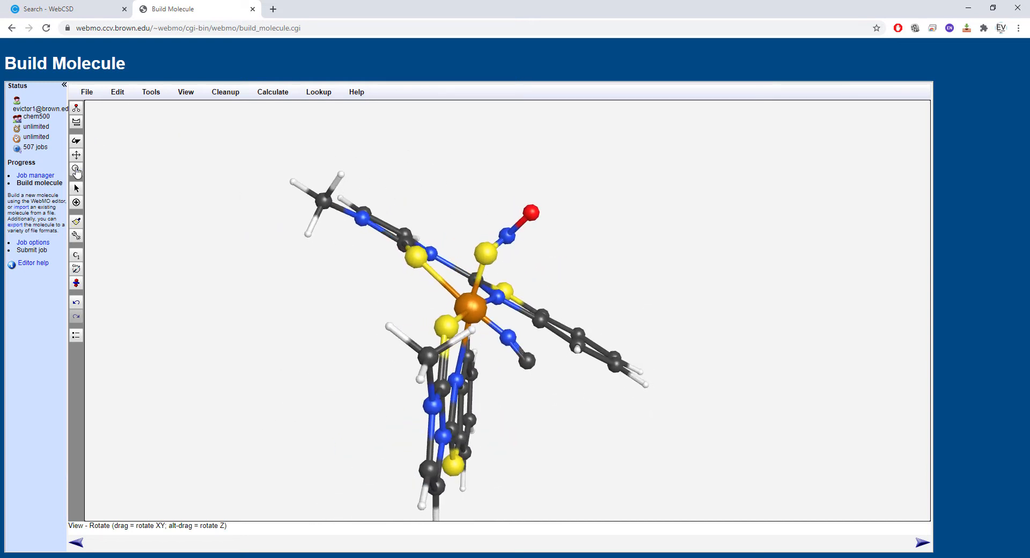
pyautogui.doubleClick(77, 122)
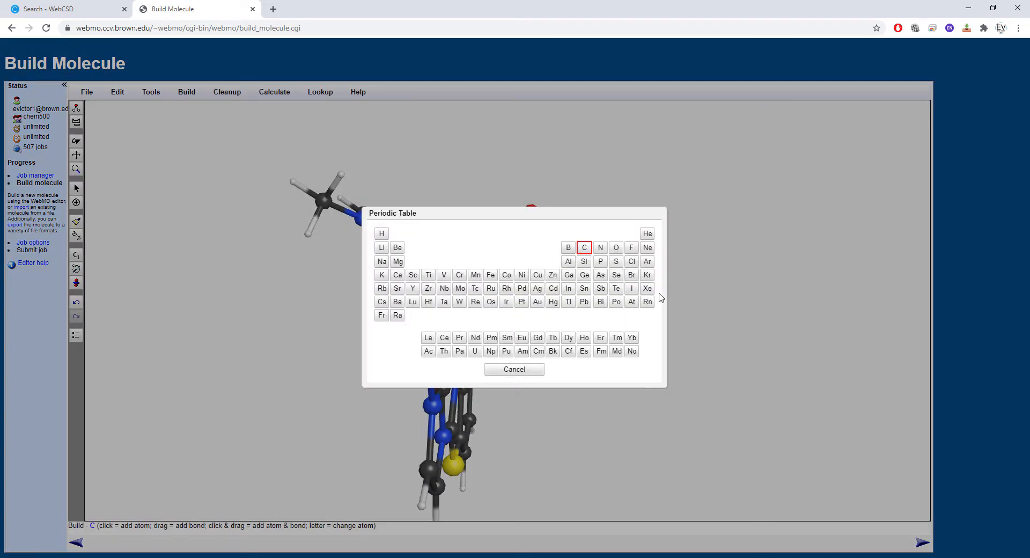
pyautogui.click(584, 248)
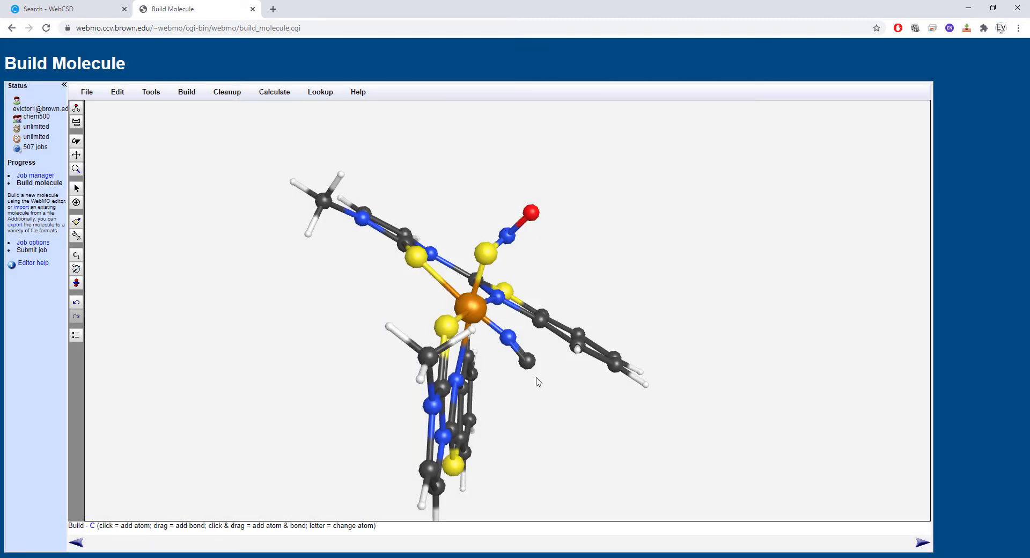
pyautogui.doubleClick(77, 122)
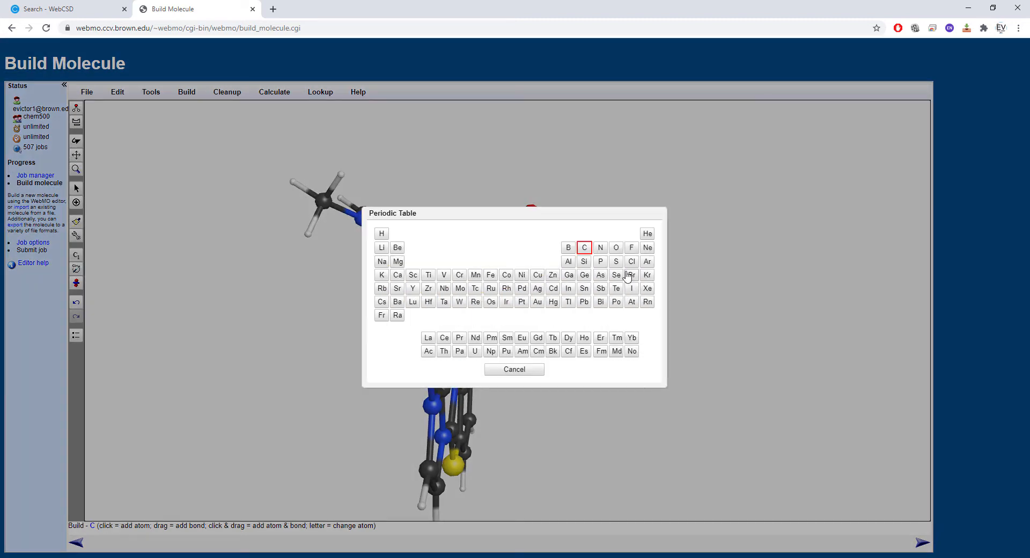
pyautogui.click(584, 248)
pyautogui.moveTo(531, 364); pyautogui.dragTo(539, 381)
# Translate the second carbon atom closer to the nitrile carbon to shorten the carbon–carbon bond and extend the chain outward
pyautogui.click(76, 141)
pyautogui.moveTo(333, 301); pyautogui.dragTo(239, 310)
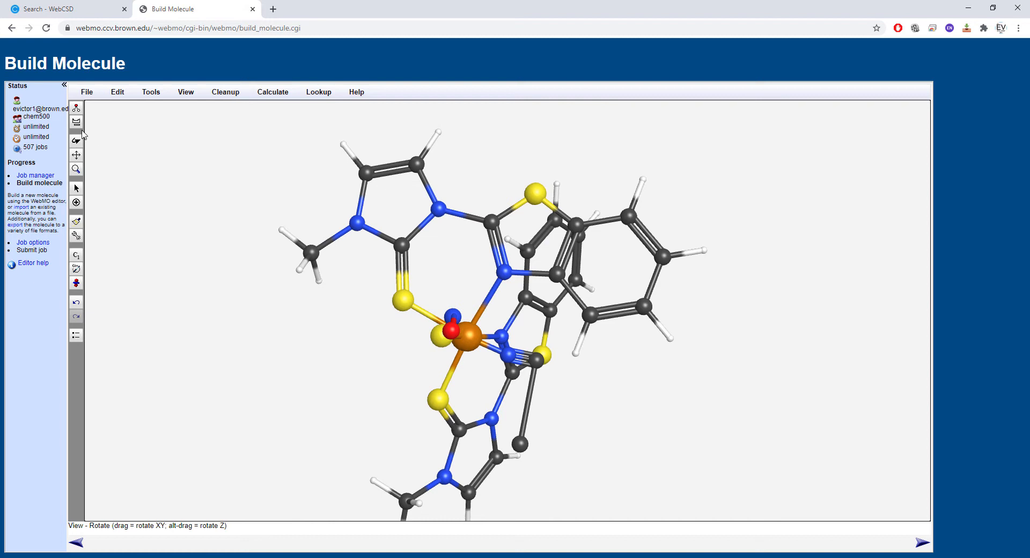
pyautogui.click(77, 188)
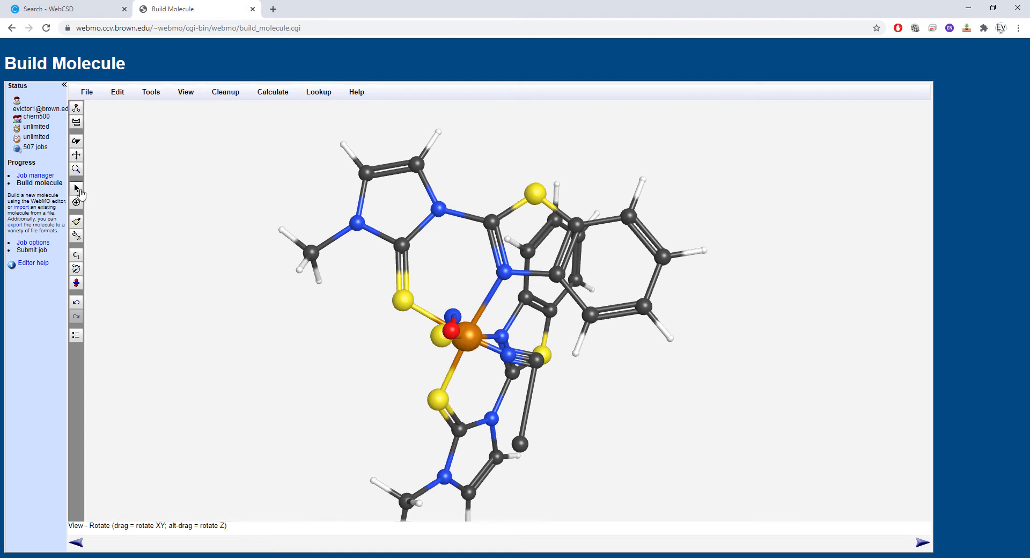
pyautogui.click(523, 446)
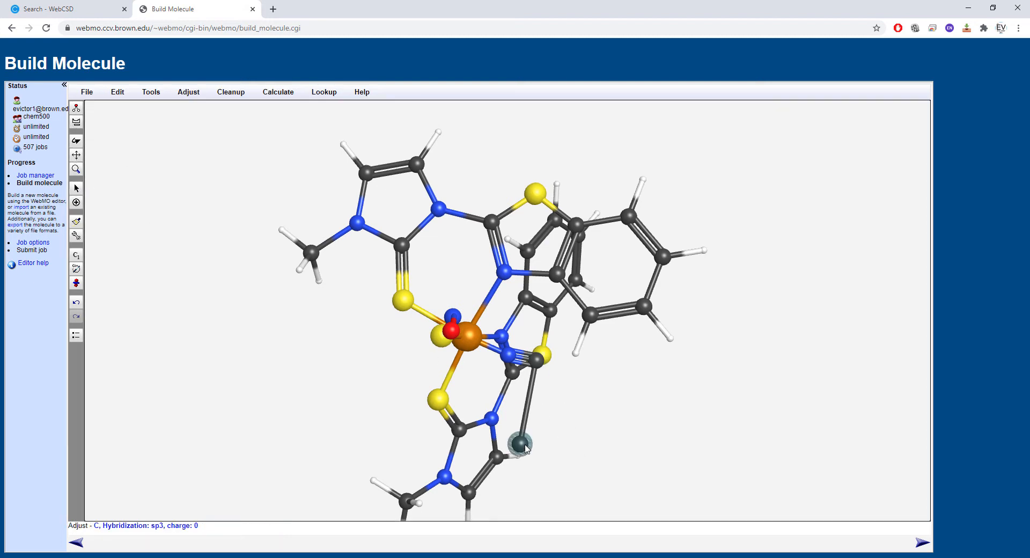
pyautogui.moveTo(525, 444); pyautogui.dragTo(626, 333)
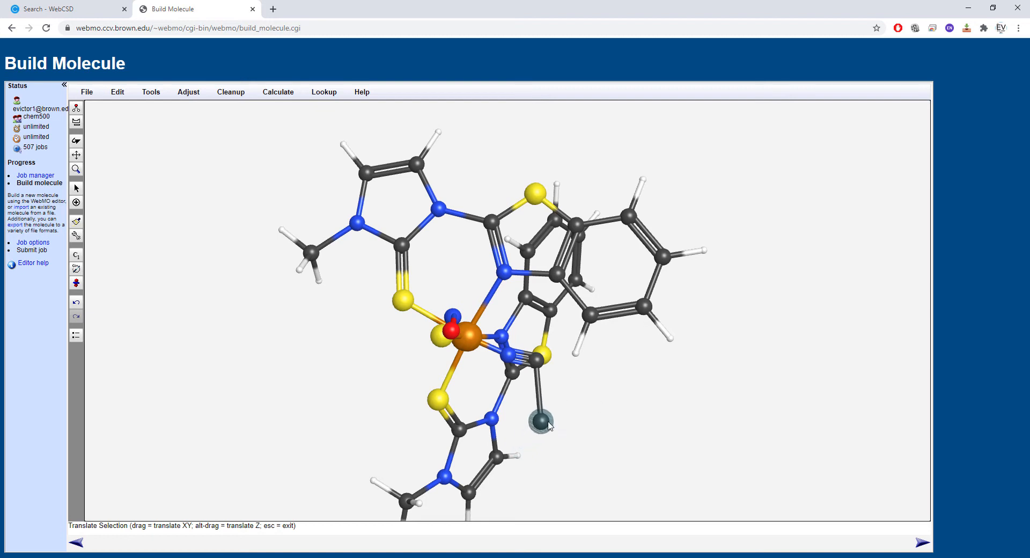
pyautogui.moveTo(542, 424); pyautogui.dragTo(584, 313)
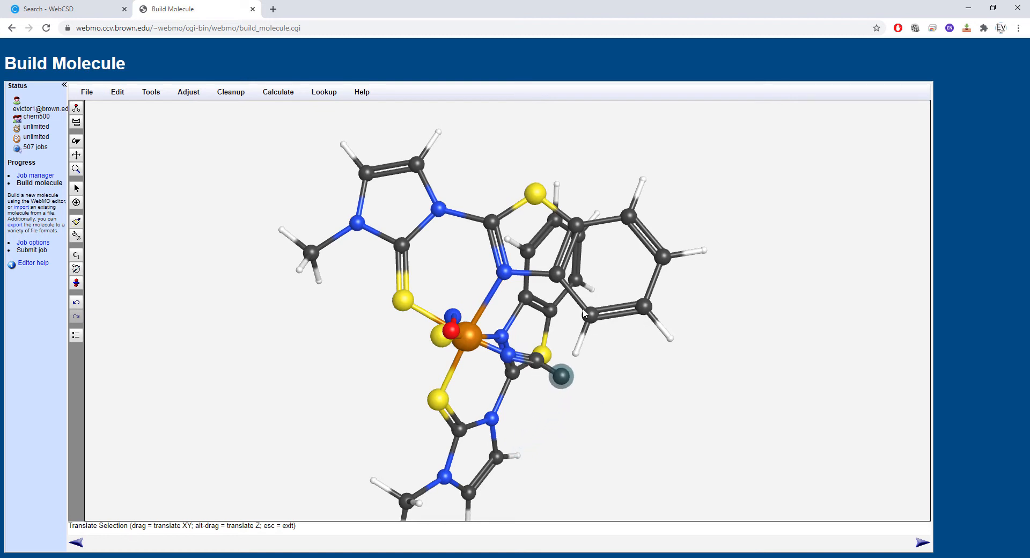
pyautogui.moveTo(565, 387); pyautogui.dragTo(601, 335)
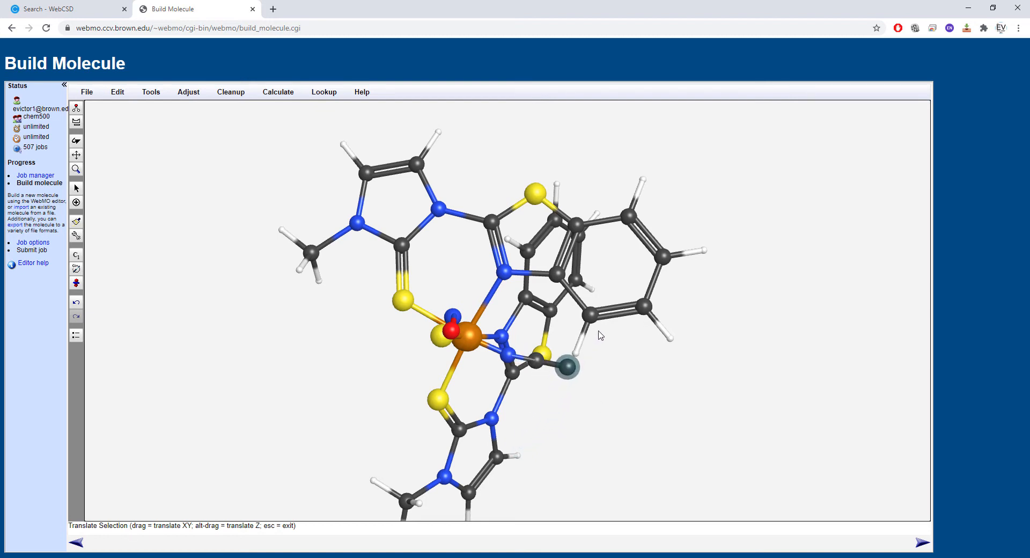
# Translate the terminal carbon atom in a rotated view to straighten the nitrogen–carbon–carbon chain
pyautogui.click(76, 140)
pyautogui.moveTo(185, 248); pyautogui.dragTo(285, 295)
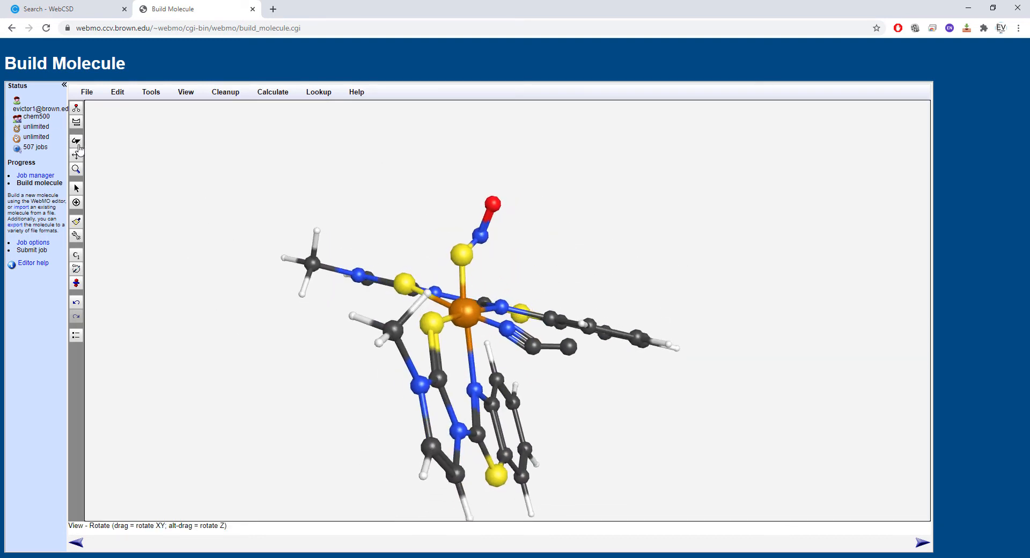
pyautogui.click(76, 189)
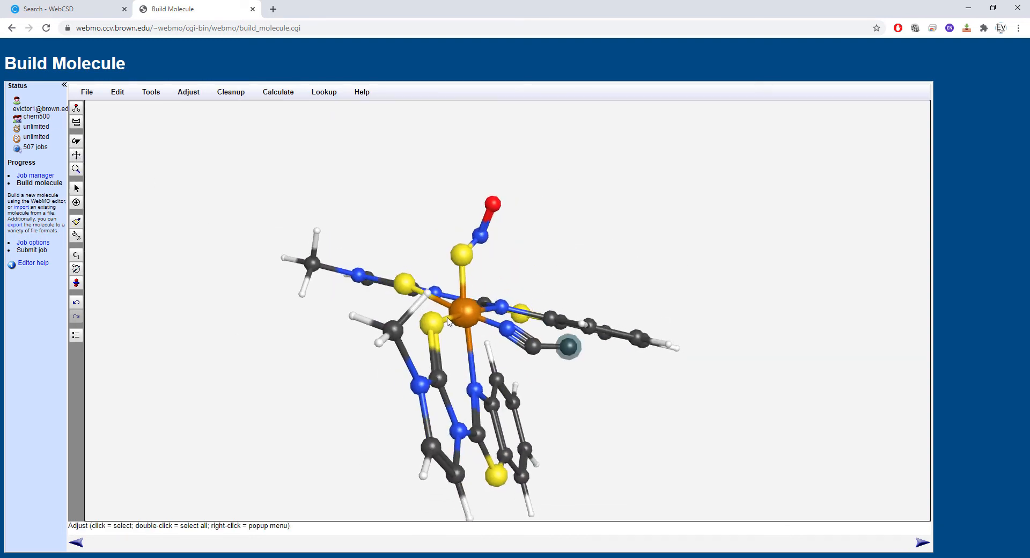
pyautogui.click(572, 350)
pyautogui.moveTo(575, 355); pyautogui.dragTo(520, 434)
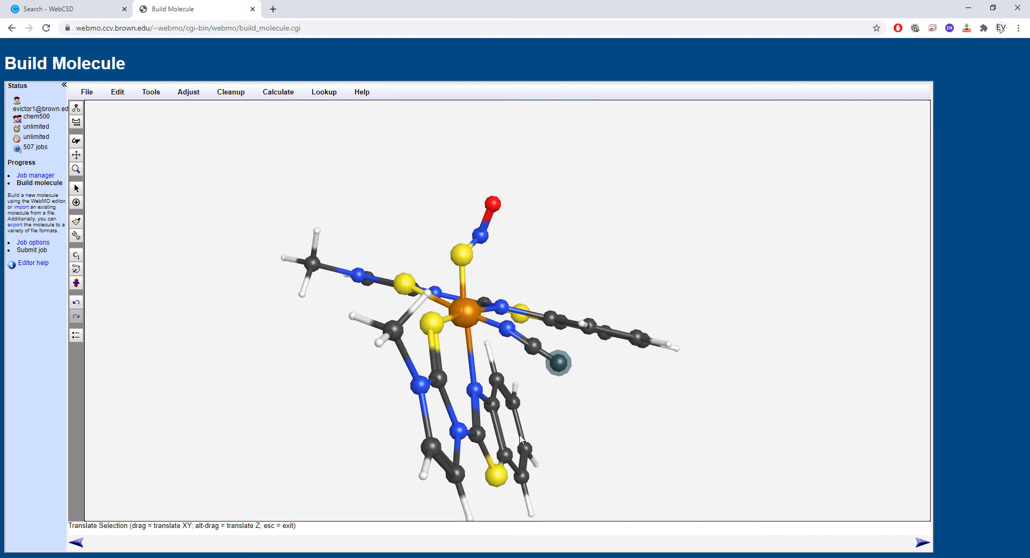
# Add three hydrogen atoms bonded to the terminal carbon of the nitrile ligand to complete its methyl group
pyautogui.click(75, 144)
pyautogui.moveTo(285, 255)
pyautogui.mouseDown()
pyautogui.moveTo(272, 361)
pyautogui.moveTo(287, 246)
pyautogui.moveTo(267, 248)
pyautogui.mouseUp()
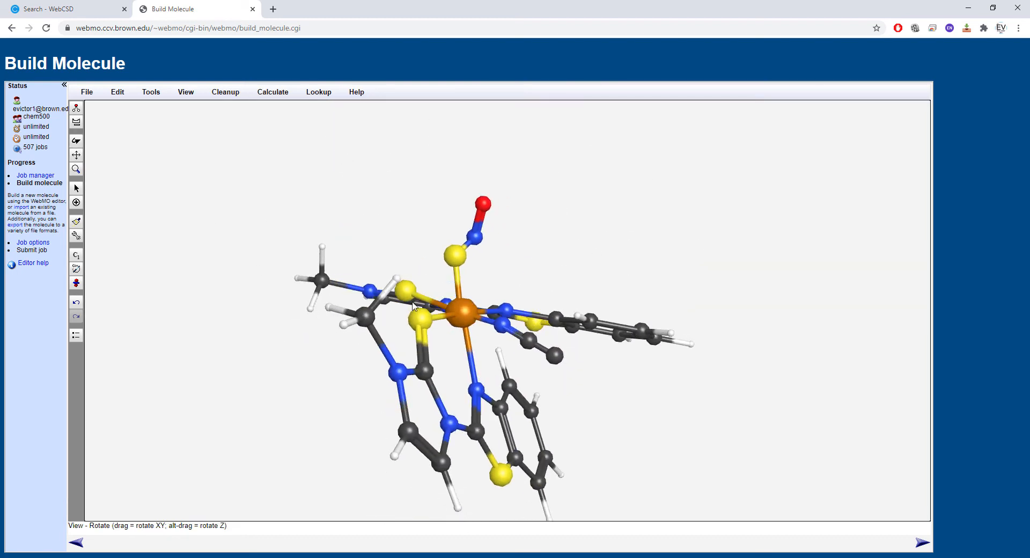
pyautogui.moveTo(324, 352); pyautogui.dragTo(404, 381)
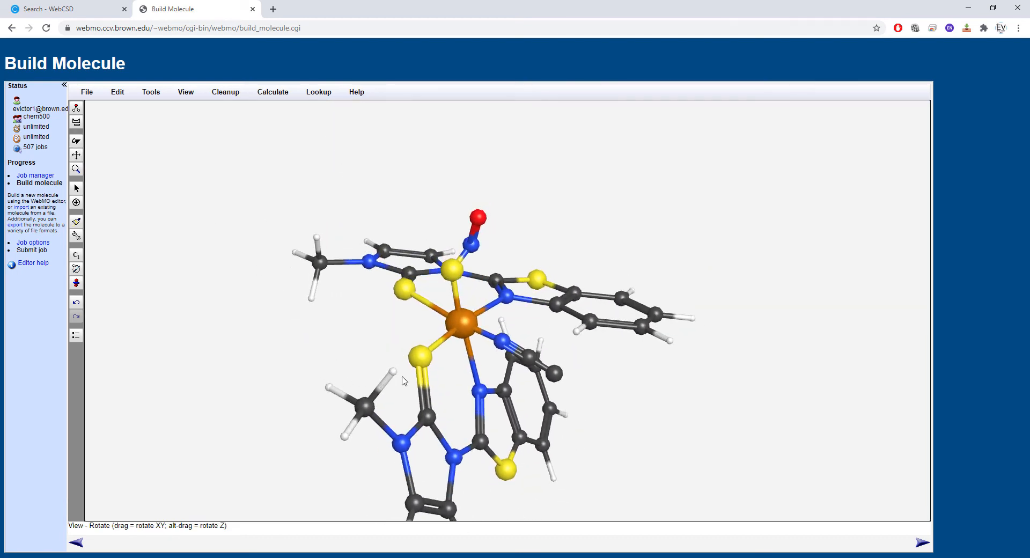
pyautogui.moveTo(620, 425); pyautogui.dragTo(616, 376)
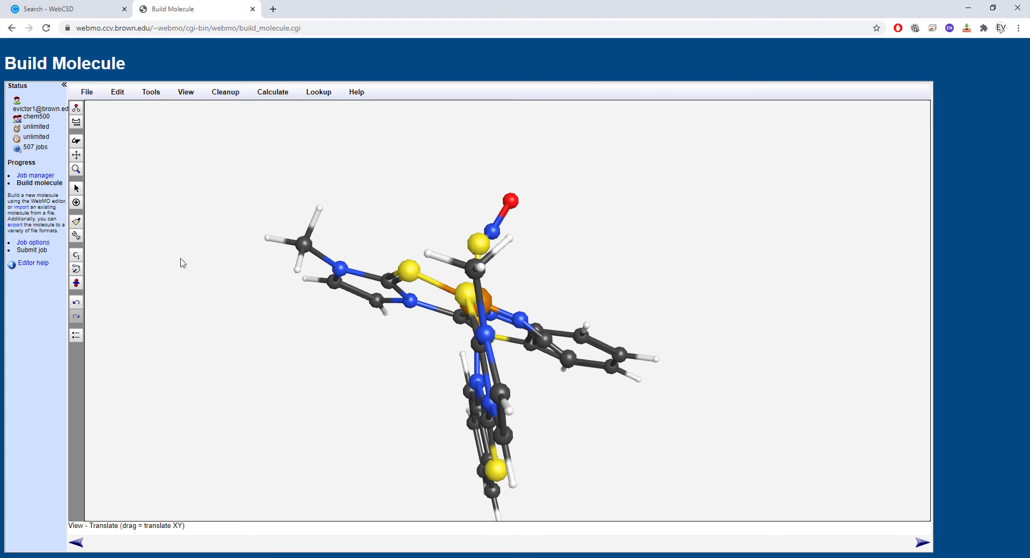
pyautogui.click(77, 124)
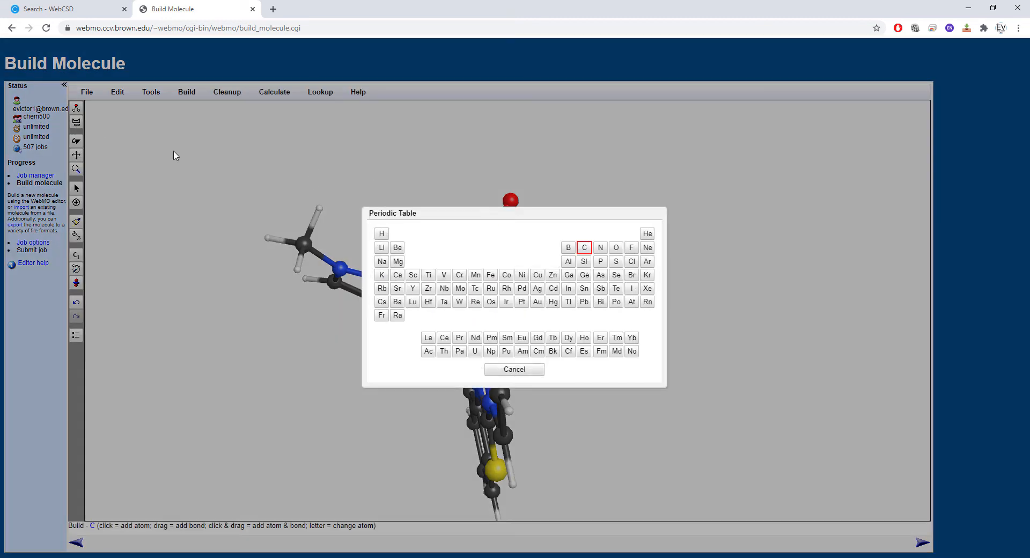
pyautogui.click(541, 372)
pyautogui.click(76, 140)
pyautogui.moveTo(106, 161); pyautogui.dragTo(301, 288)
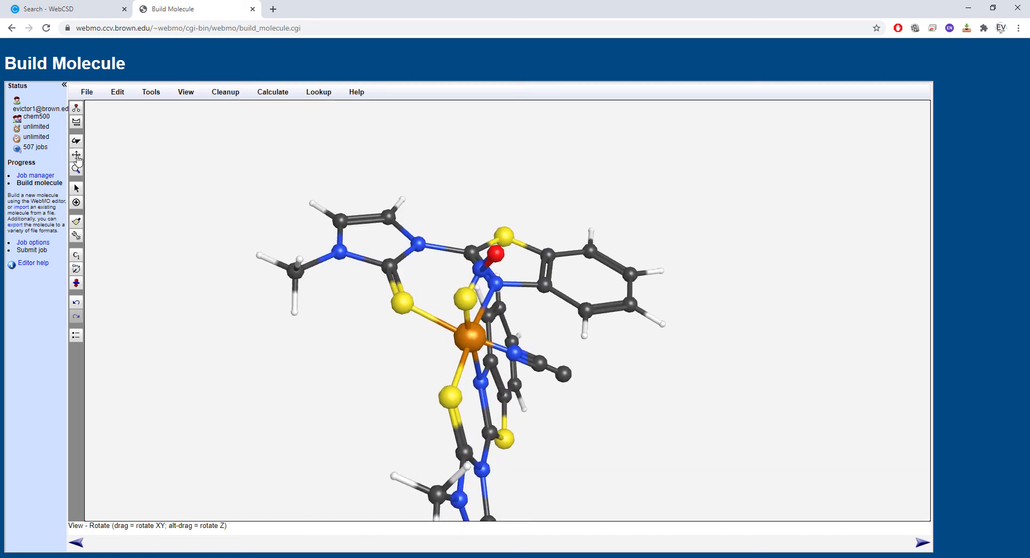
pyautogui.click(77, 123)
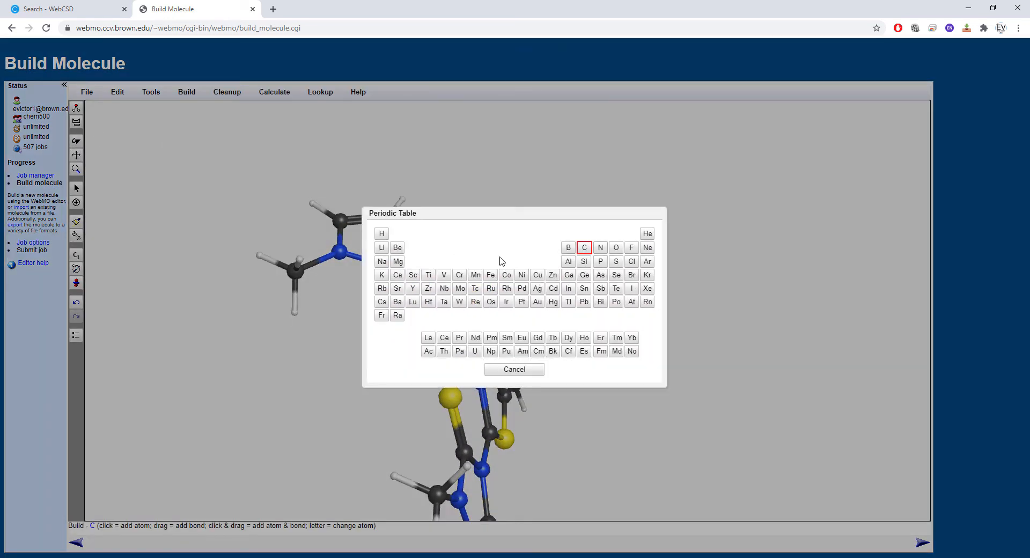
pyautogui.click(382, 237)
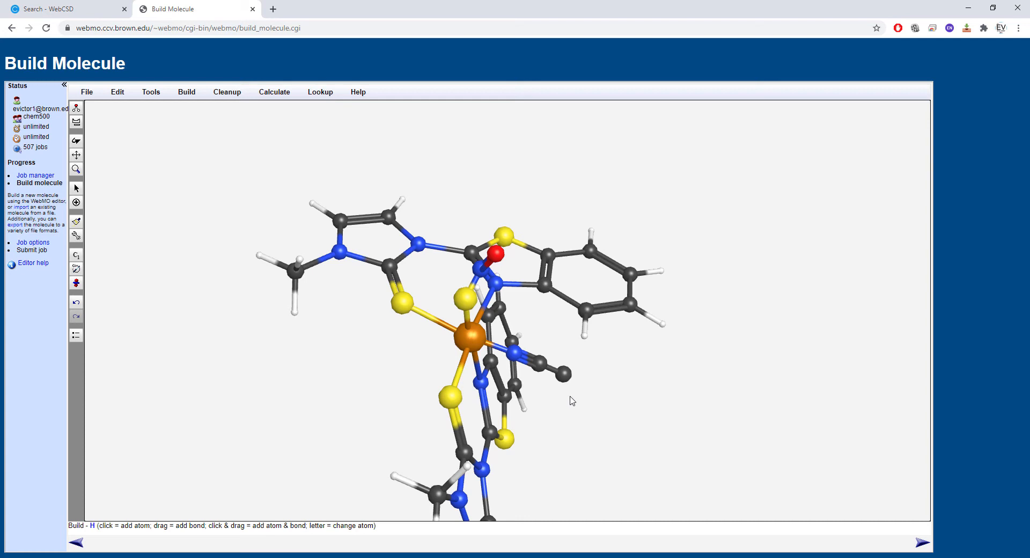
pyautogui.click(577, 394)
pyautogui.hotkey('ctrl', 'z')
pyautogui.moveTo(564, 374); pyautogui.dragTo(583, 382)
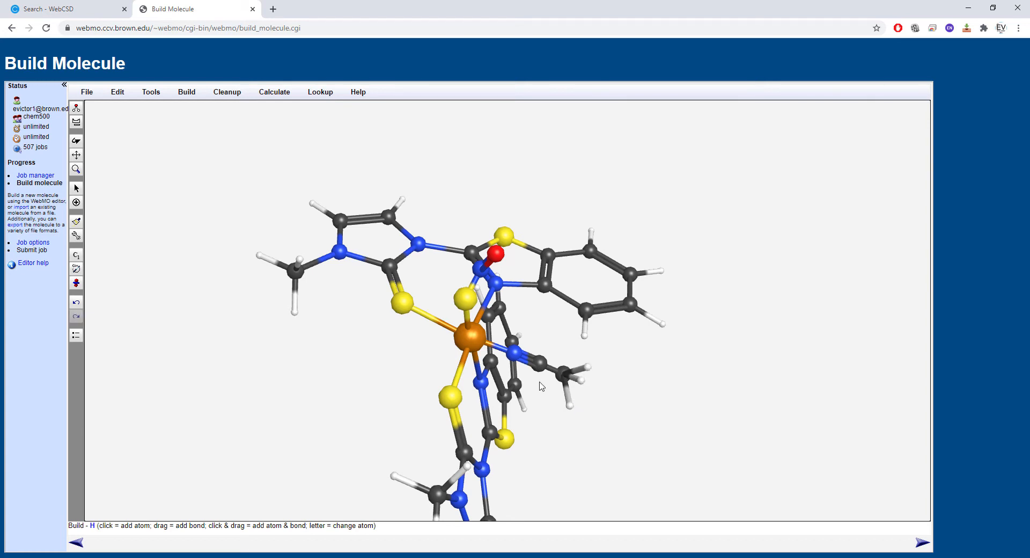
# Translate the three new methyl hydrogens together until they sit close to the terminal carbon of the nitrile ligand
pyautogui.click(76, 141)
pyautogui.moveTo(217, 300); pyautogui.dragTo(218, 202)
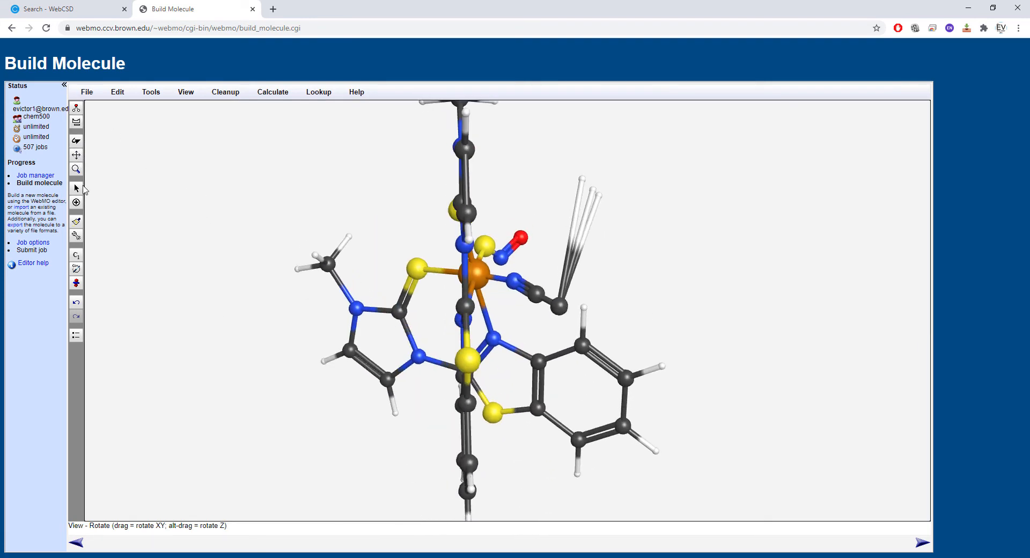
pyautogui.click(77, 188)
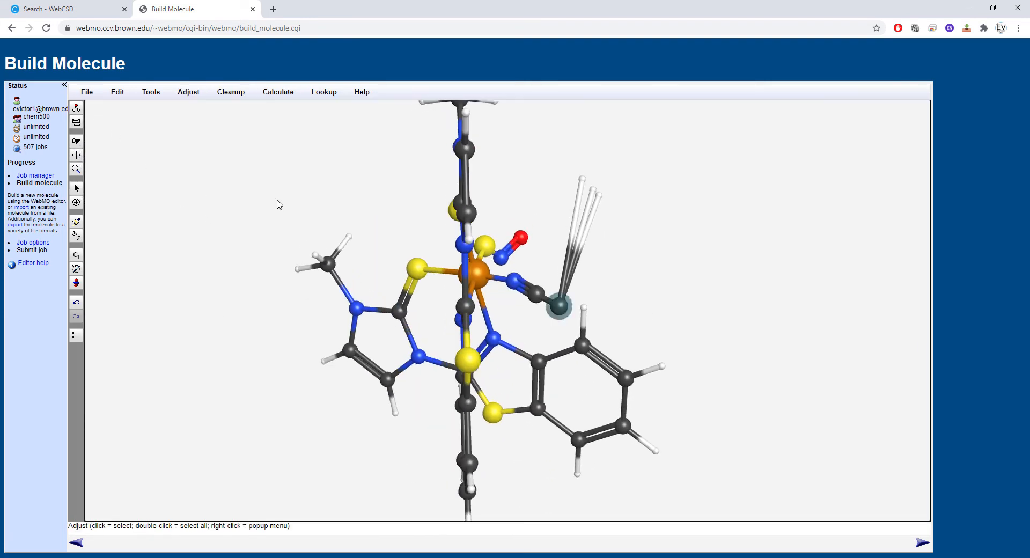
pyautogui.click(667, 290)
pyautogui.click(582, 179)
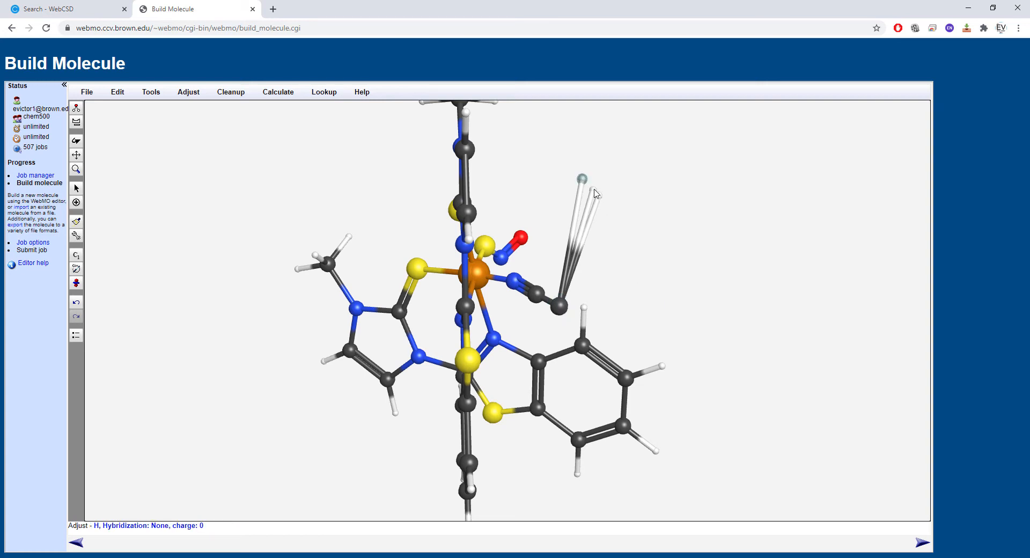
pyautogui.click(593, 189)
pyautogui.click(600, 195)
pyautogui.press('t')
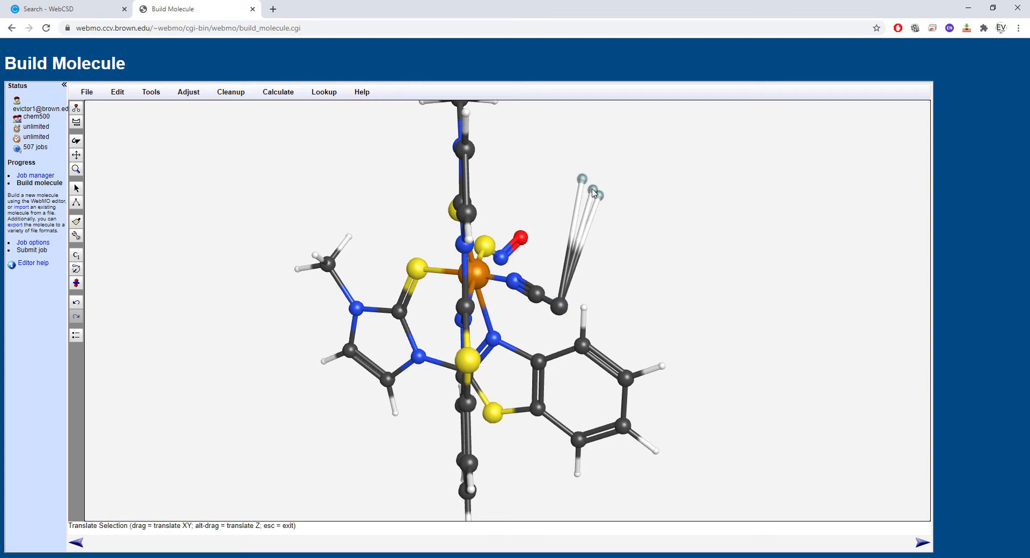
pyautogui.moveTo(592, 188); pyautogui.dragTo(563, 463)
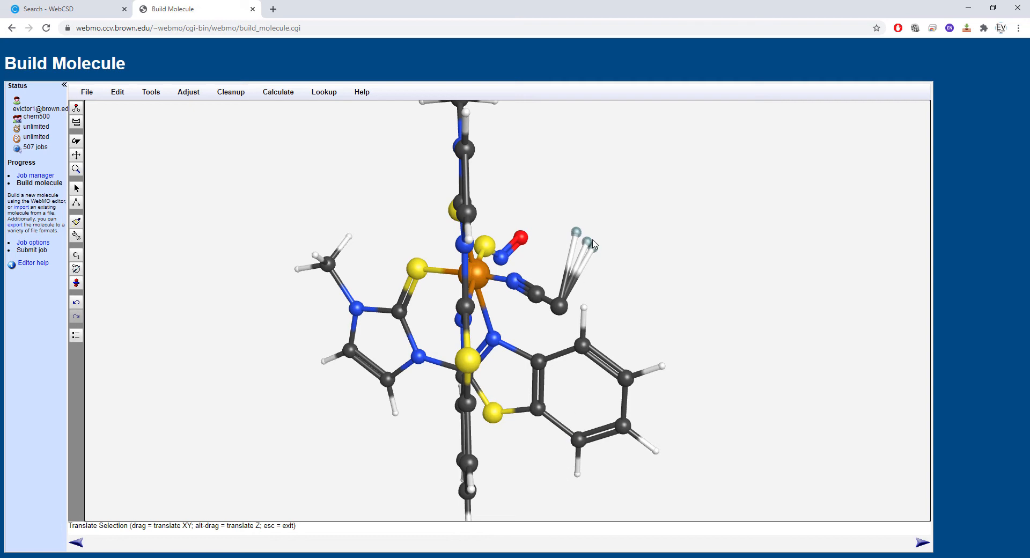
pyautogui.moveTo(588, 247); pyautogui.dragTo(552, 470)
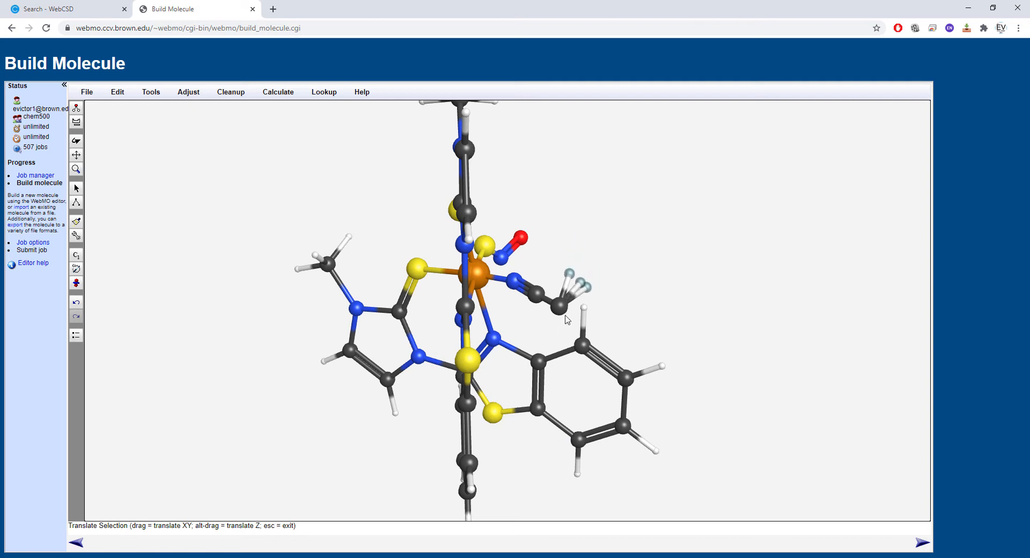
pyautogui.moveTo(582, 285); pyautogui.dragTo(565, 321)
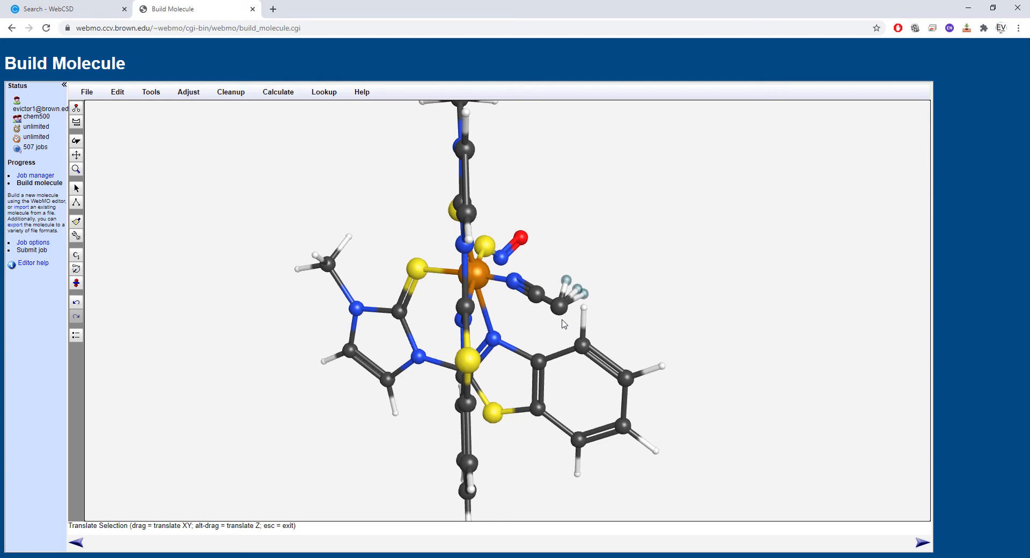
pyautogui.press('Escape')
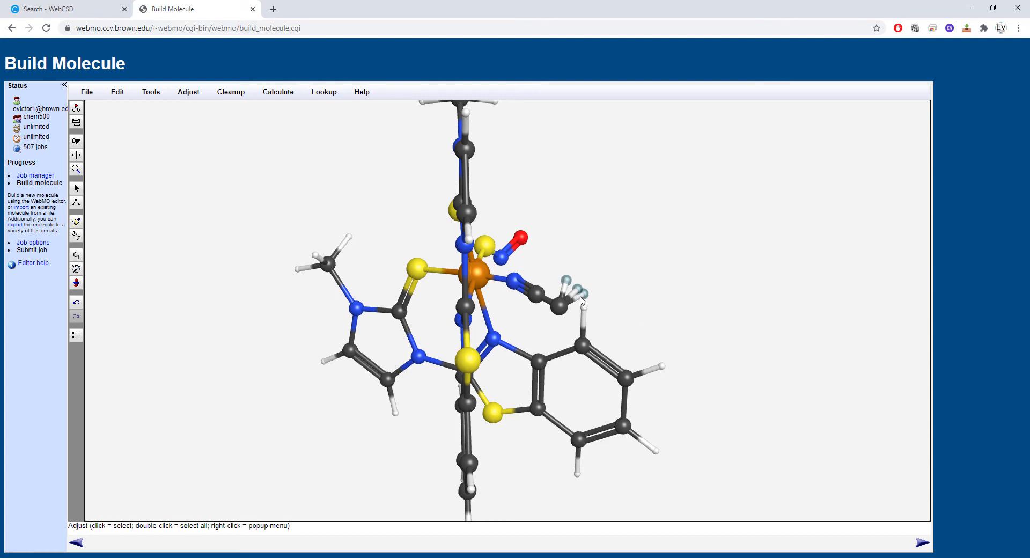
# Translate one of the methyl hydrogens on its own to the opposite side of the terminal carbon, away from the other two
pyautogui.click(664, 276)
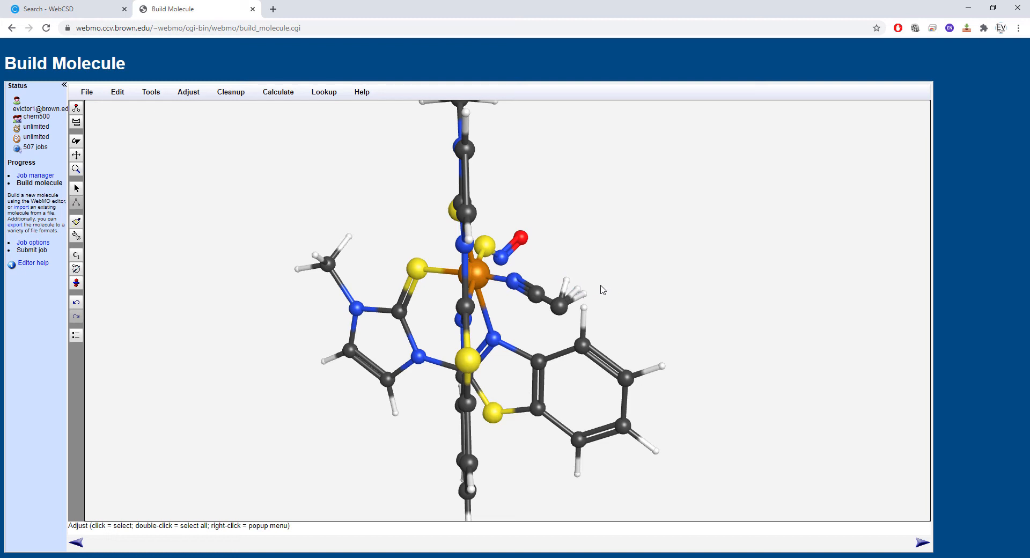
pyautogui.moveTo(580, 291); pyautogui.dragTo(524, 444)
pyautogui.moveTo(566, 321)
pyautogui.mouseDown()
pyautogui.moveTo(551, 376)
pyautogui.moveTo(551, 335)
pyautogui.mouseUp()
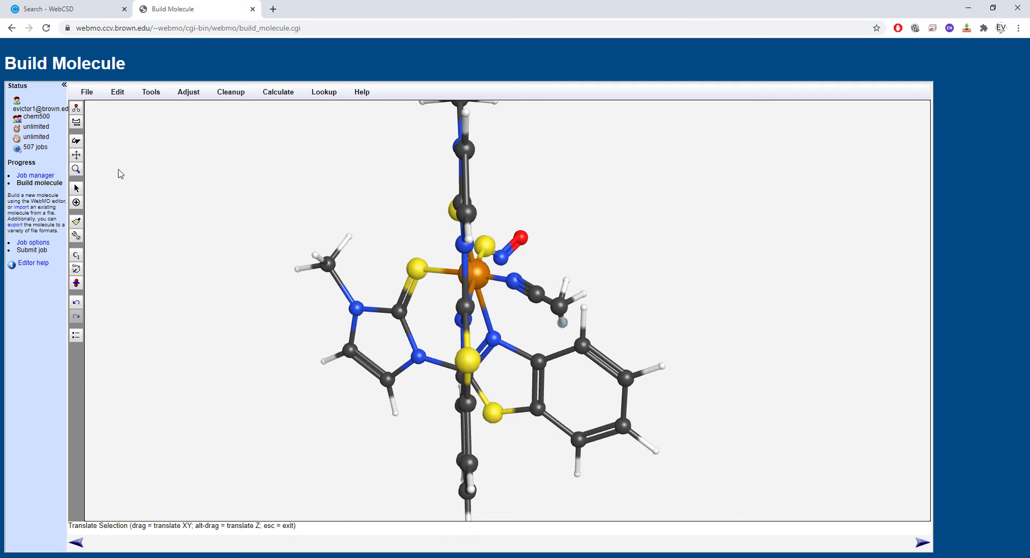
# Translate the methyl hydrogen with the overlong bond across the terminal carbon to the side opposite the other hydrogens
pyautogui.click(76, 140)
pyautogui.moveTo(92, 154); pyautogui.dragTo(261, 238)
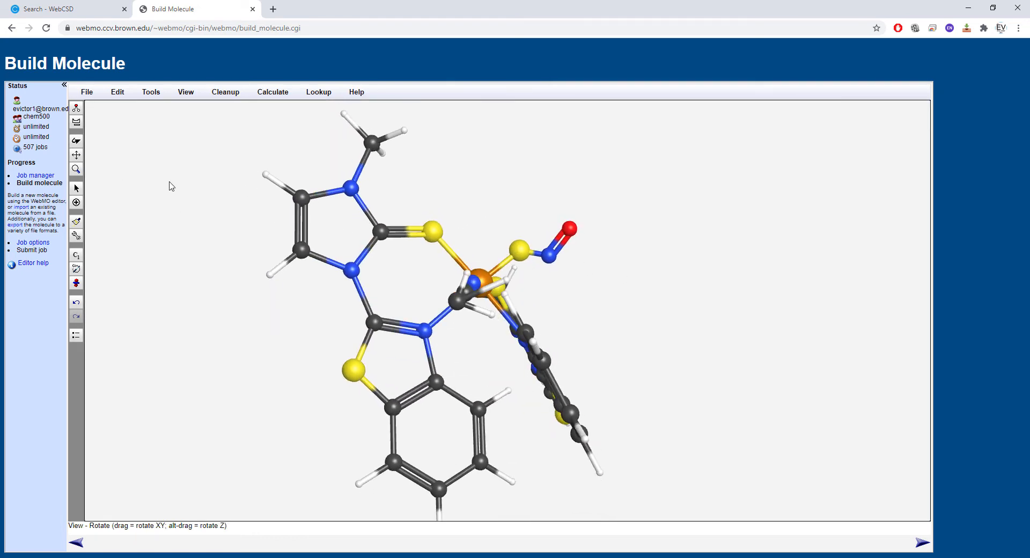
pyautogui.click(78, 189)
pyautogui.click(507, 282)
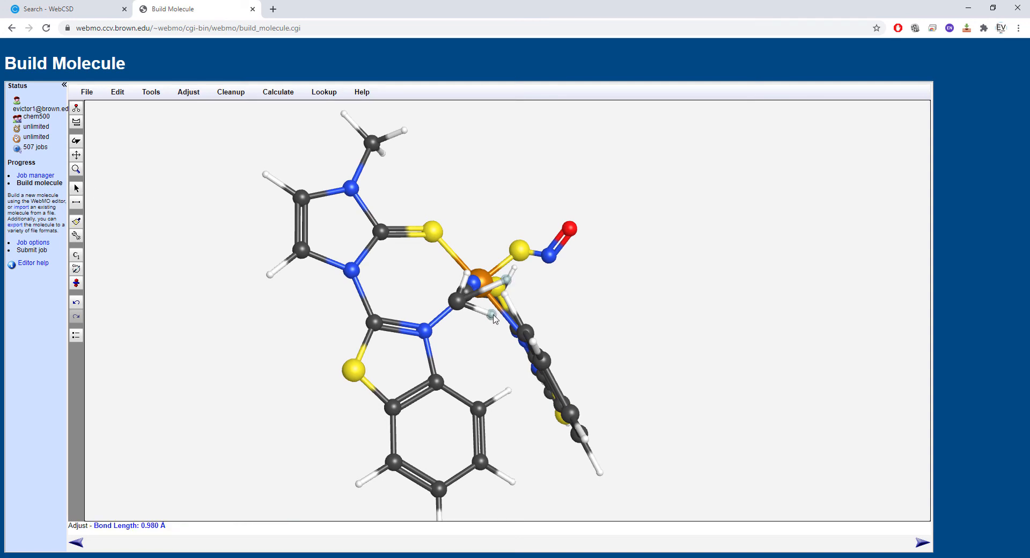
pyautogui.click(507, 280)
pyautogui.press('t')
pyautogui.moveTo(507, 281); pyautogui.dragTo(439, 321)
pyautogui.moveTo(483, 297); pyautogui.dragTo(303, 365)
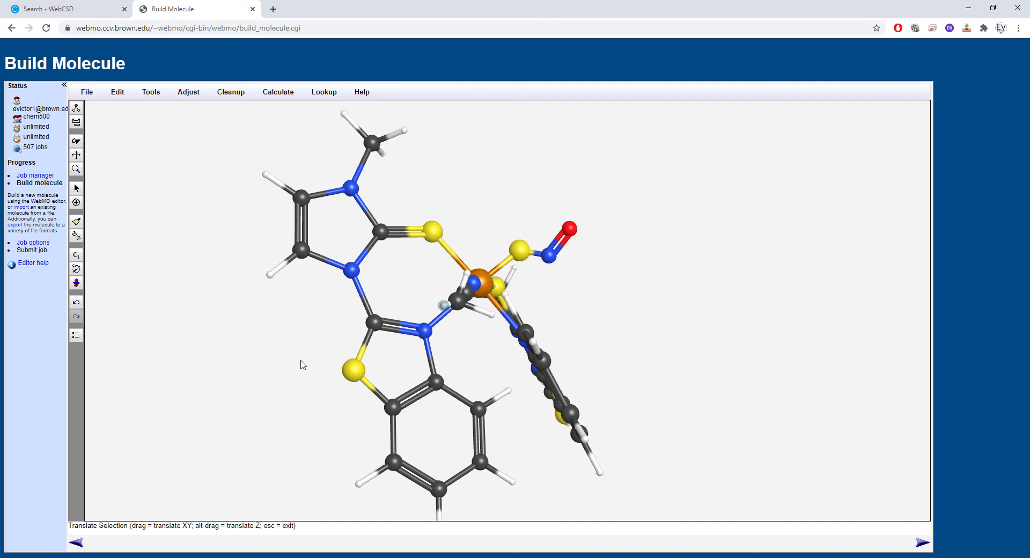
pyautogui.moveTo(450, 309); pyautogui.dragTo(409, 327)
# Translate the outlying methyl hydrogen closer to the terminal carbon and outward from the nitrile chain to shorten its bond
pyautogui.click(76, 141)
pyautogui.moveTo(127, 168); pyautogui.dragTo(124, 198)
pyautogui.moveTo(203, 253); pyautogui.dragTo(229, 256)
pyautogui.moveTo(241, 212); pyautogui.dragTo(154, 88)
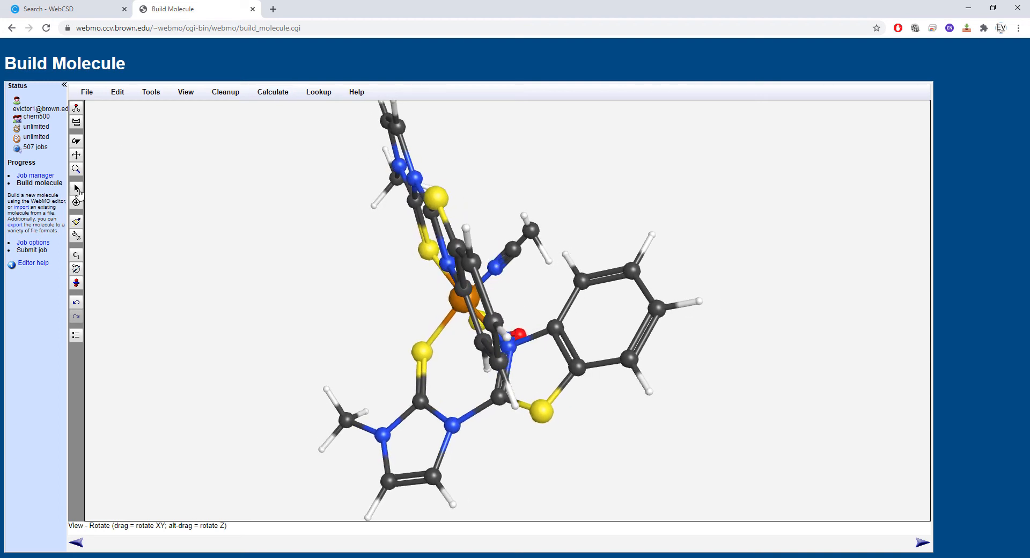
pyautogui.click(76, 188)
pyautogui.click(552, 268)
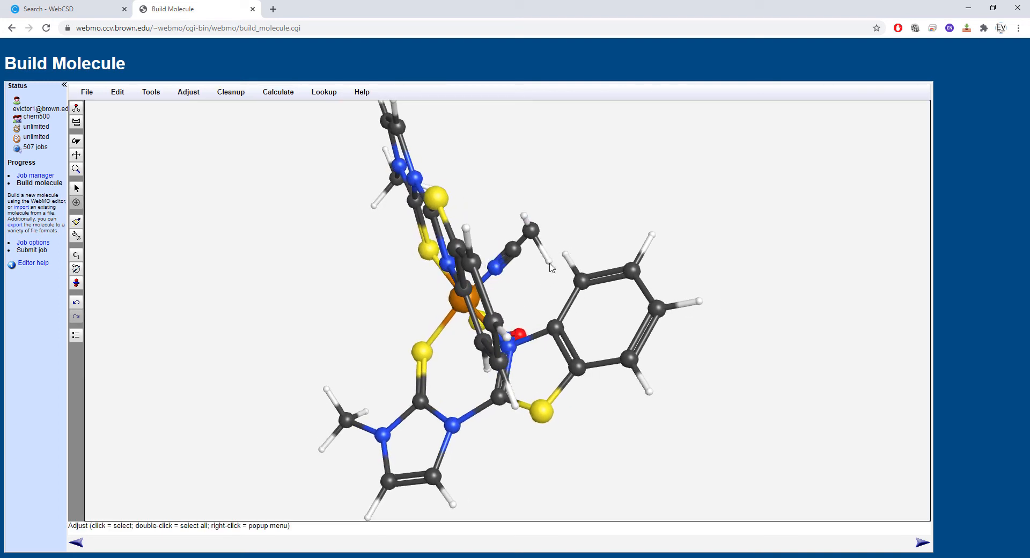
pyautogui.click(549, 263)
pyautogui.press('t')
pyautogui.moveTo(549, 262); pyautogui.dragTo(573, 139)
pyautogui.moveTo(555, 243); pyautogui.dragTo(560, 208)
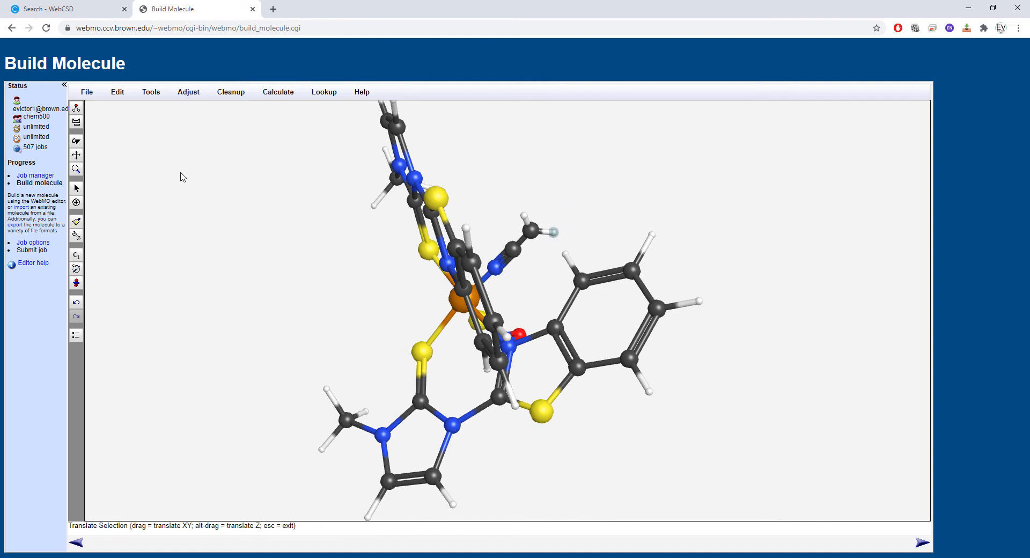
# Select the methyl carbon at the outer end of the nitrile ligand for adjustment
pyautogui.click(76, 141)
pyautogui.moveTo(242, 185); pyautogui.dragTo(256, 336)
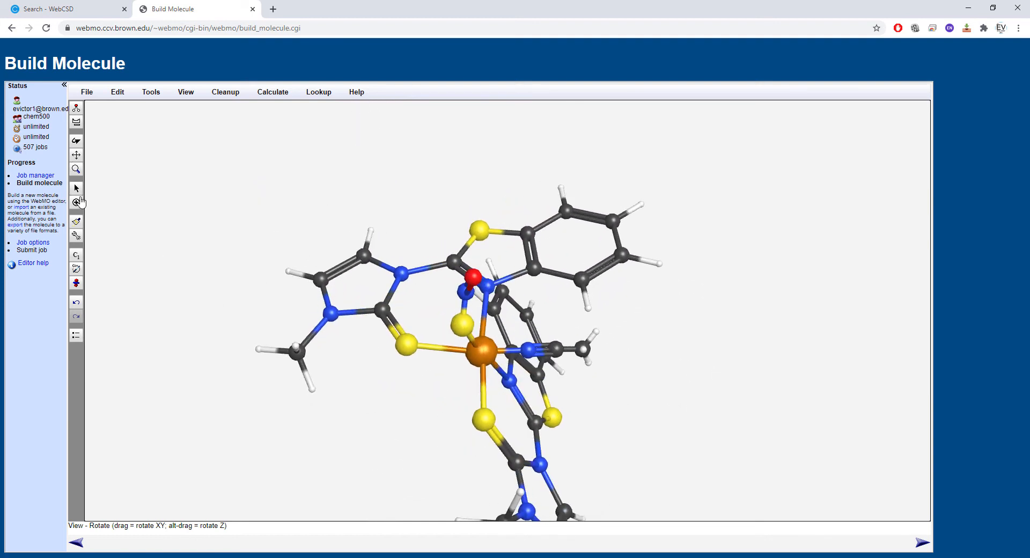
pyautogui.click(76, 202)
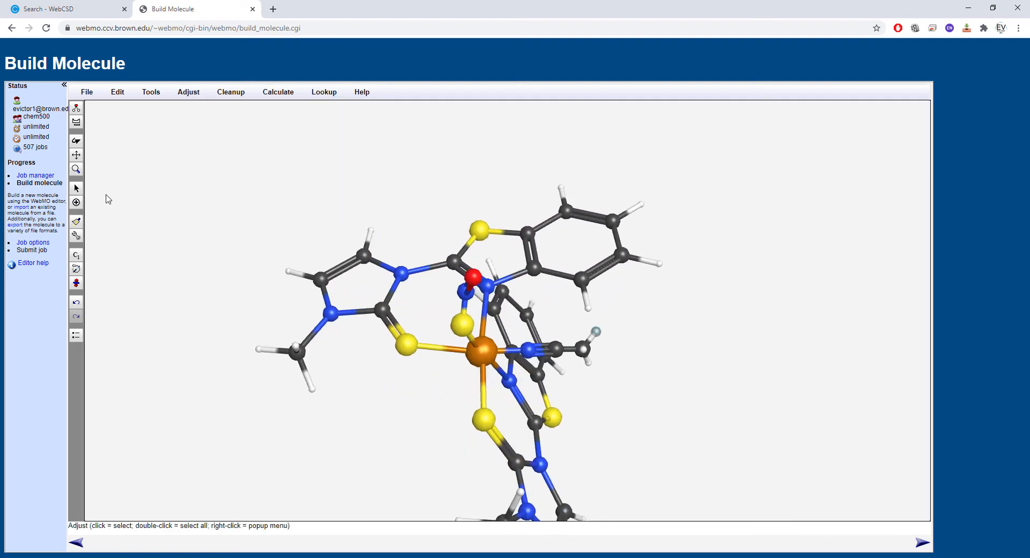
pyautogui.click(584, 349)
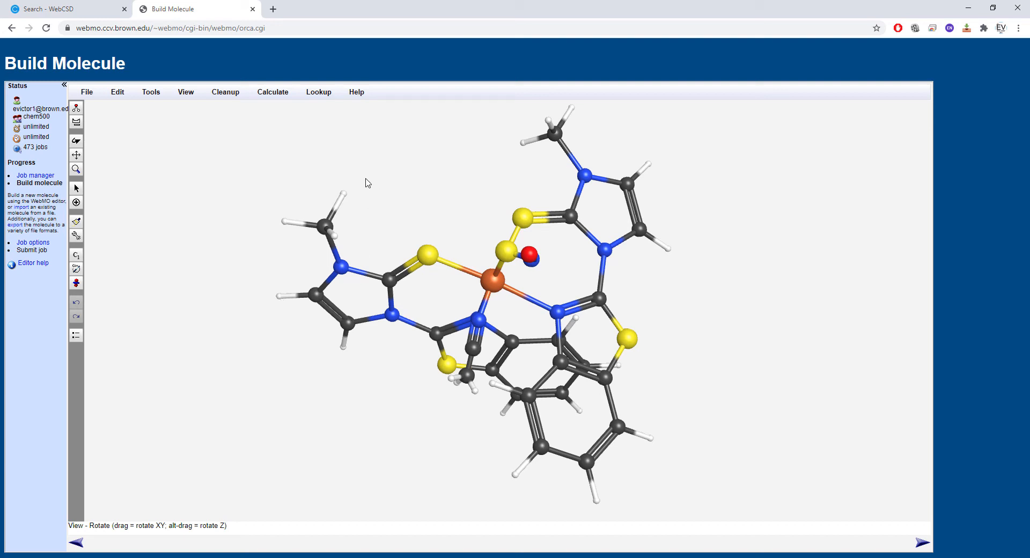
# Replace the three sulfur atoms bonded to the central atom with selenium (Se), keeping the two ring sulfurs
pyautogui.moveTo(172, 167); pyautogui.dragTo(218, 254)
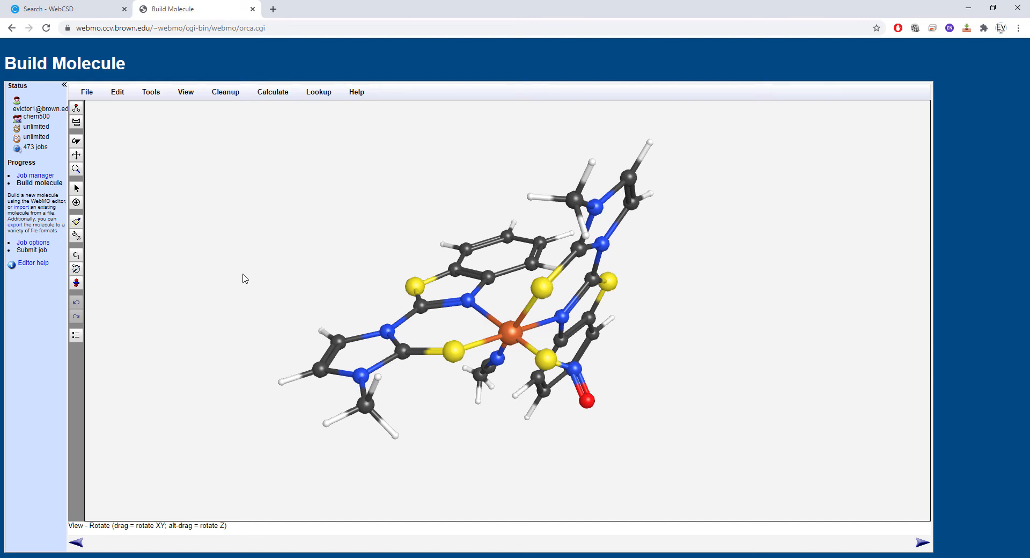
pyautogui.click(75, 124)
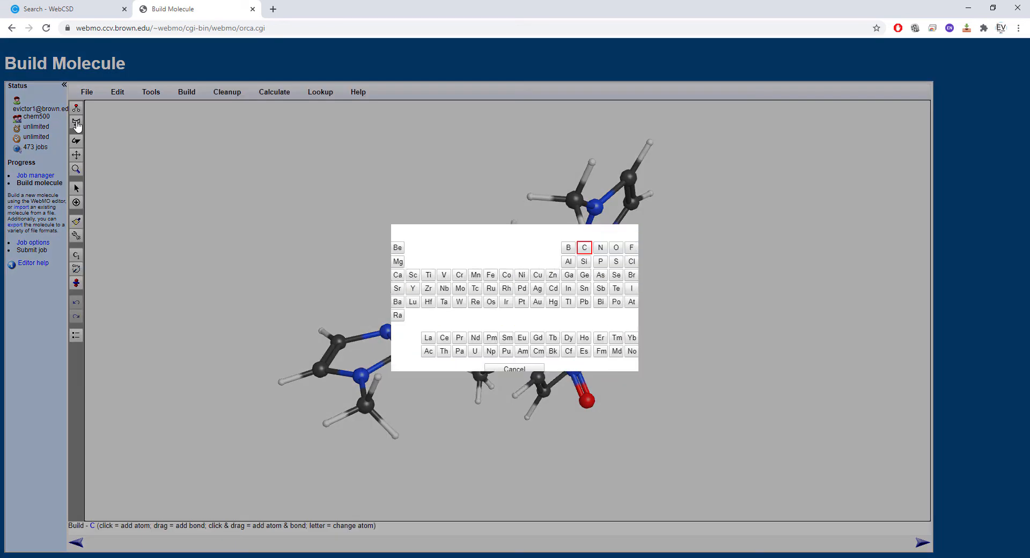
pyautogui.click(616, 275)
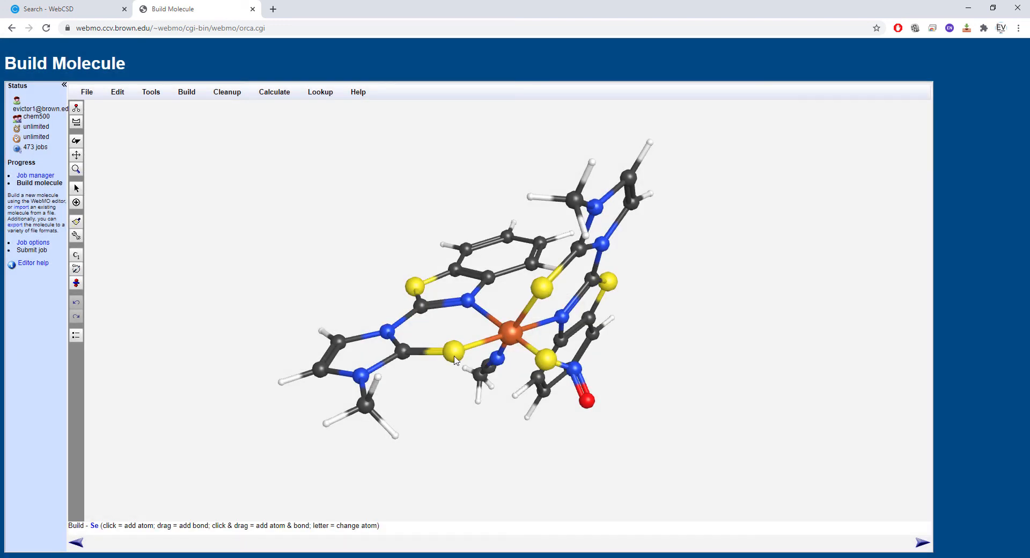
pyautogui.click(454, 357)
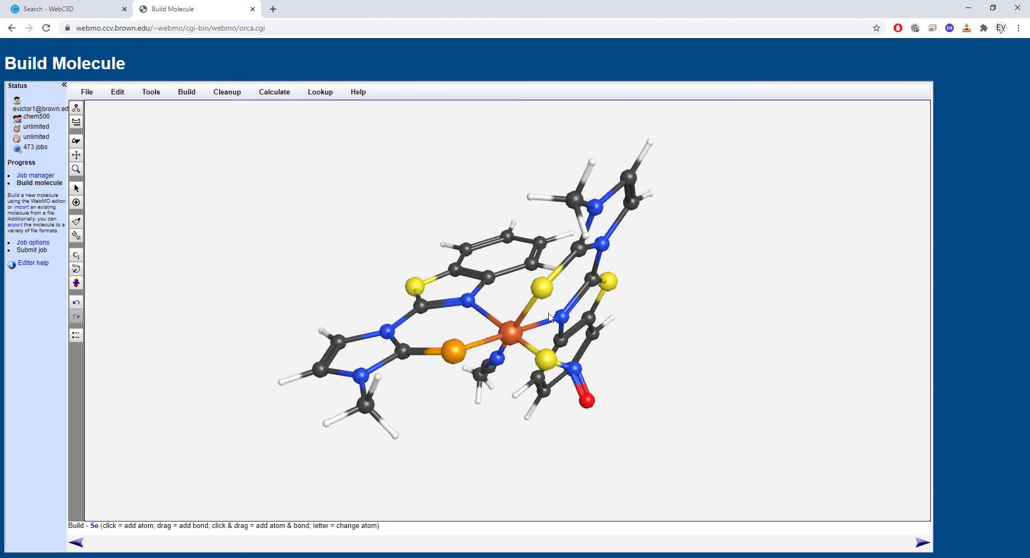
pyautogui.click(542, 288)
pyautogui.click(546, 359)
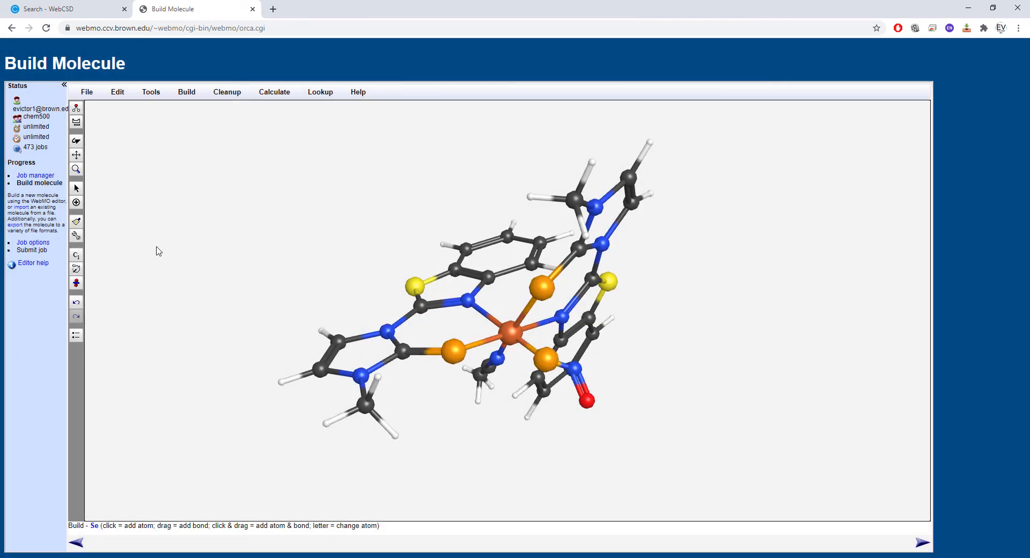
# Replace the three nitrogen atoms bonded to the central atom with phosphorus (P)
pyautogui.click(76, 122)
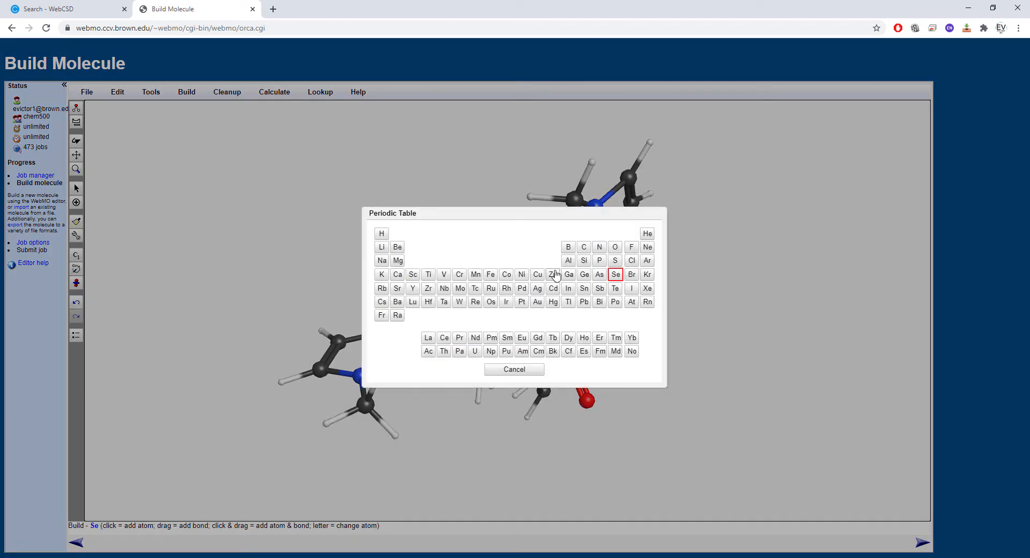
pyautogui.click(600, 260)
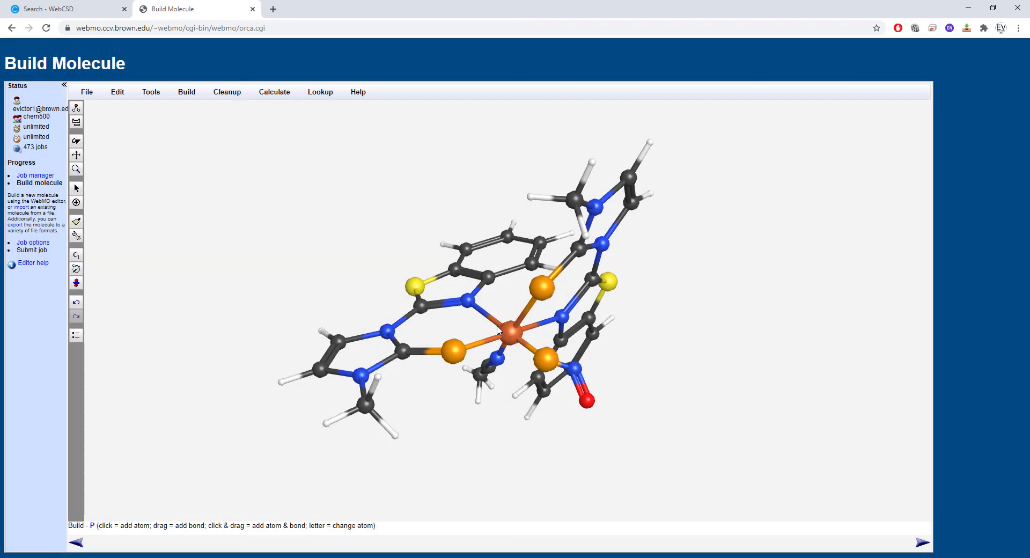
pyautogui.click(470, 301)
pyautogui.click(498, 358)
pyautogui.click(562, 318)
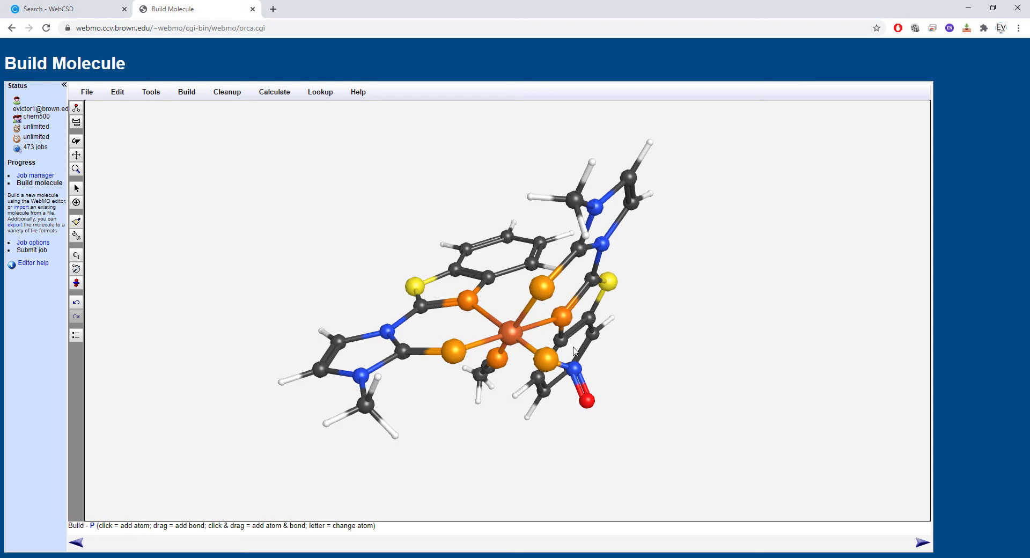
# Replace the nitrogen of the S–N–O group with phosphorus (P) and proceed to the job options
pyautogui.click(575, 370)
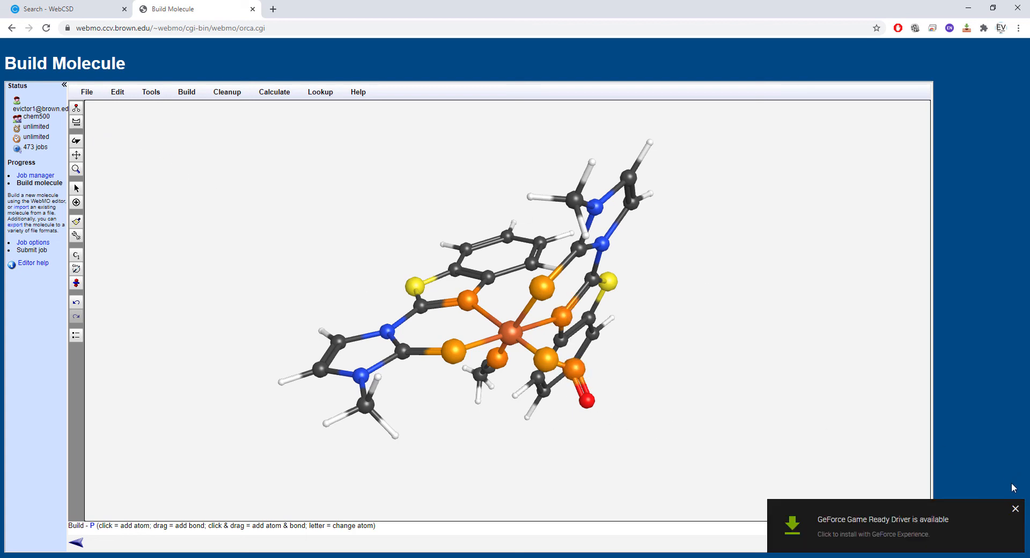
pyautogui.click(1016, 508)
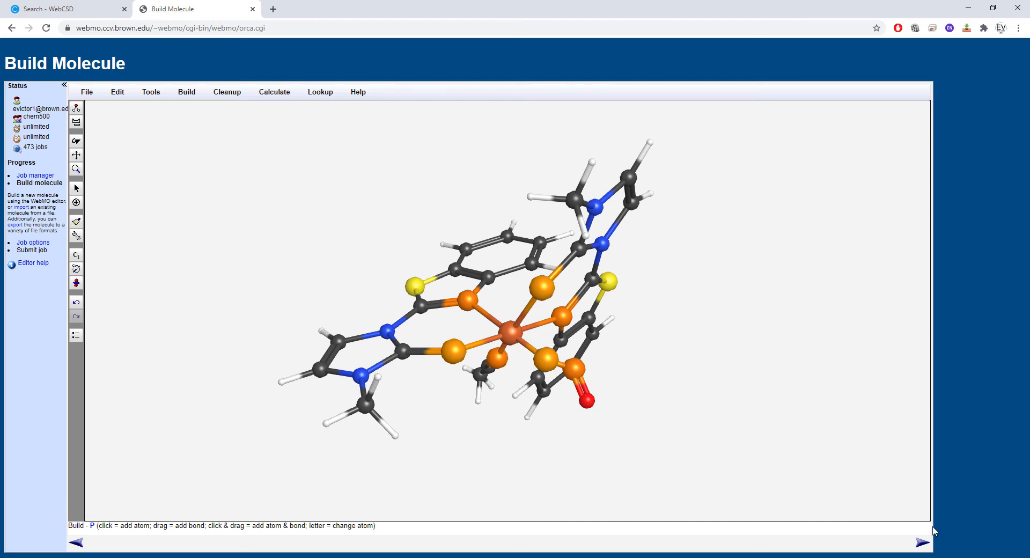
pyautogui.click(921, 543)
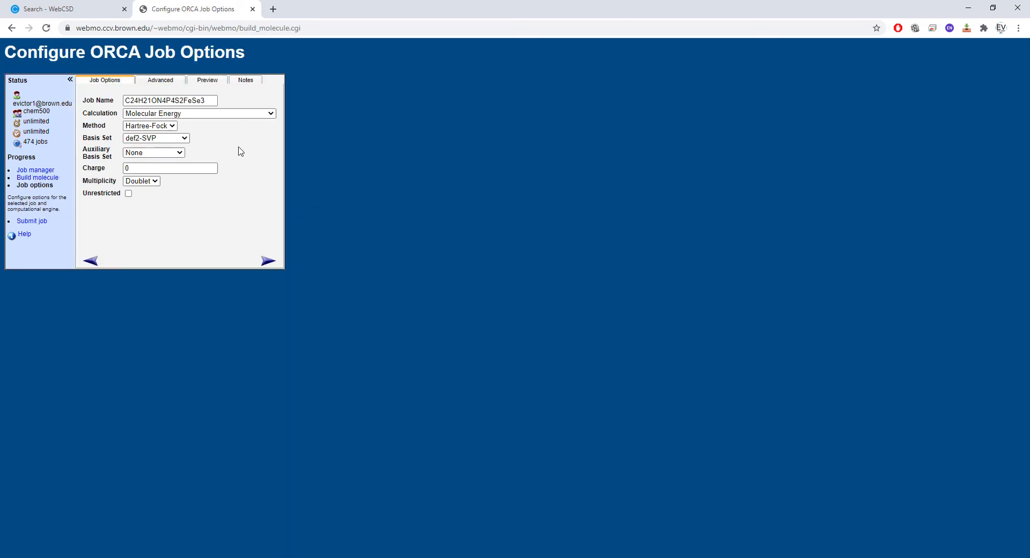
# Name the job Fe_SNO_SN and set its calculation to Geometry Optimization Corrected
pyautogui.moveTo(214, 100); pyautogui.dragTo(18, 100)
pyautogui.write('F')
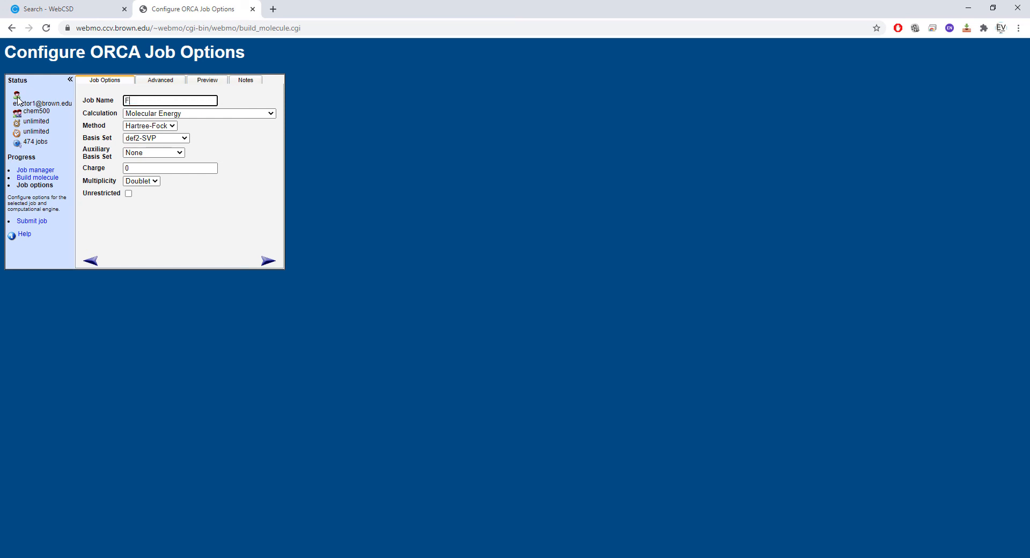
pyautogui.write('e_SNO_SN')
pyautogui.click(194, 114)
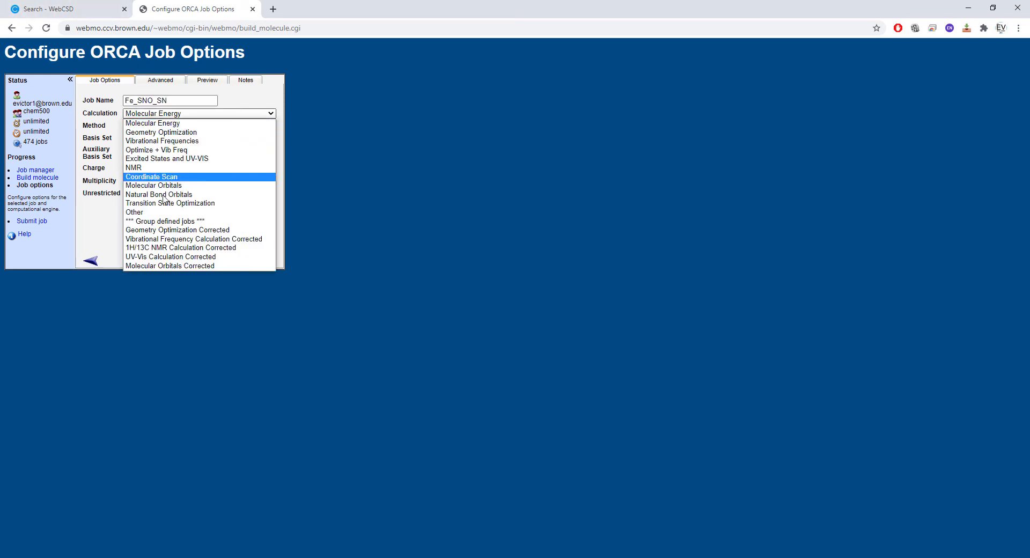
pyautogui.click(164, 230)
# Set the method to B3LYP and the auxiliary basis set to def2-TZVP/C
pyautogui.click(161, 125)
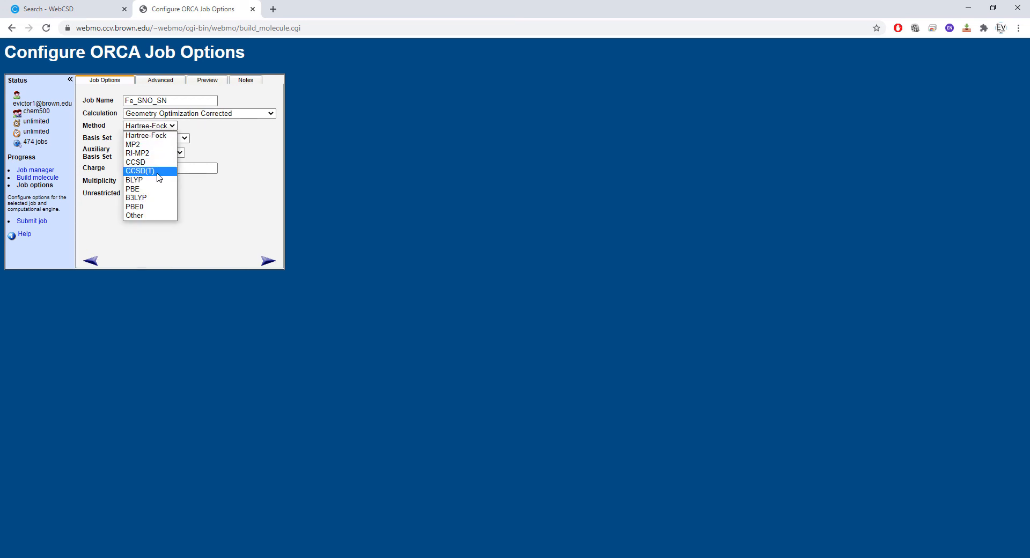
pyautogui.click(158, 198)
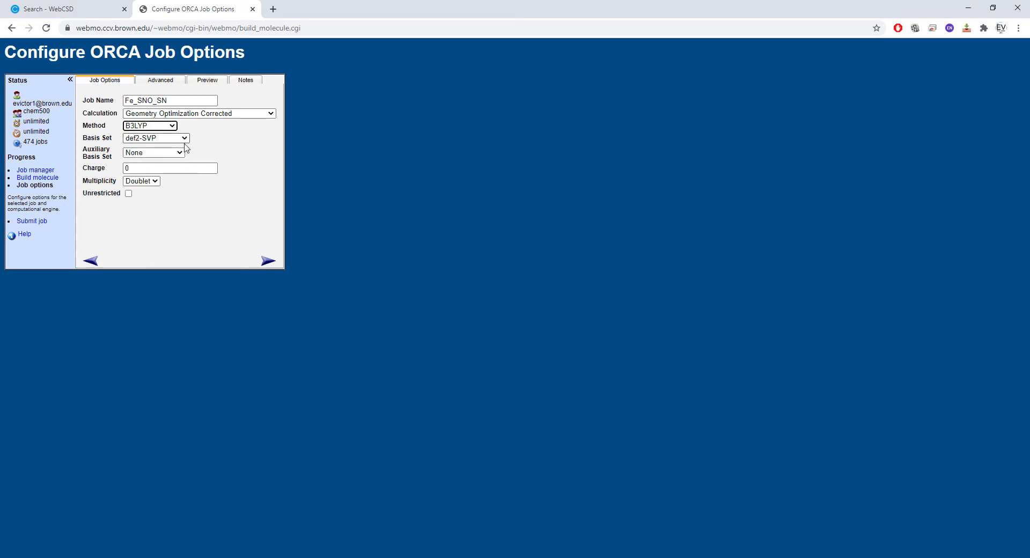
pyautogui.click(156, 153)
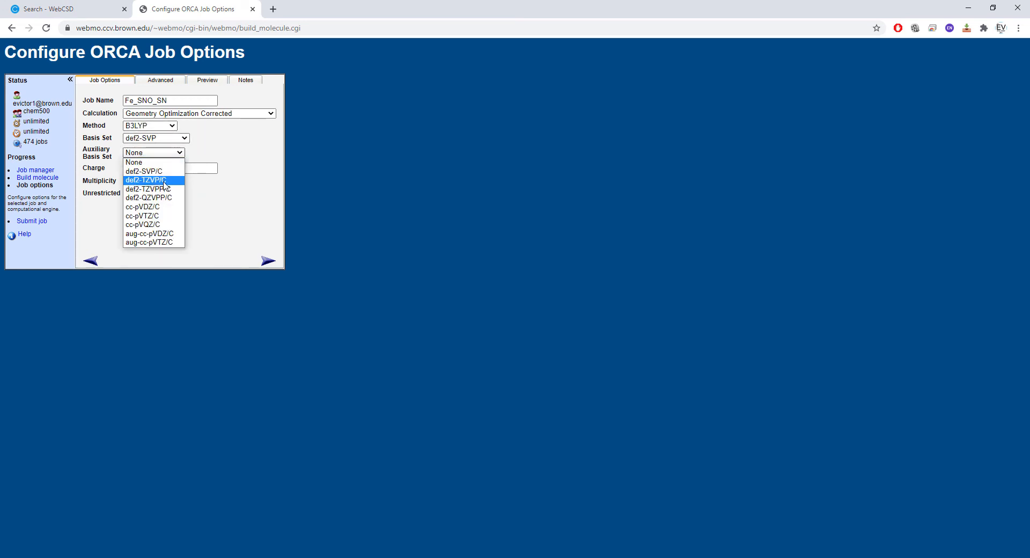
pyautogui.click(182, 181)
# Set the charge to 1 and the multiplicity to Quintet with an unrestricted calculation
pyautogui.doubleClick(127, 168)
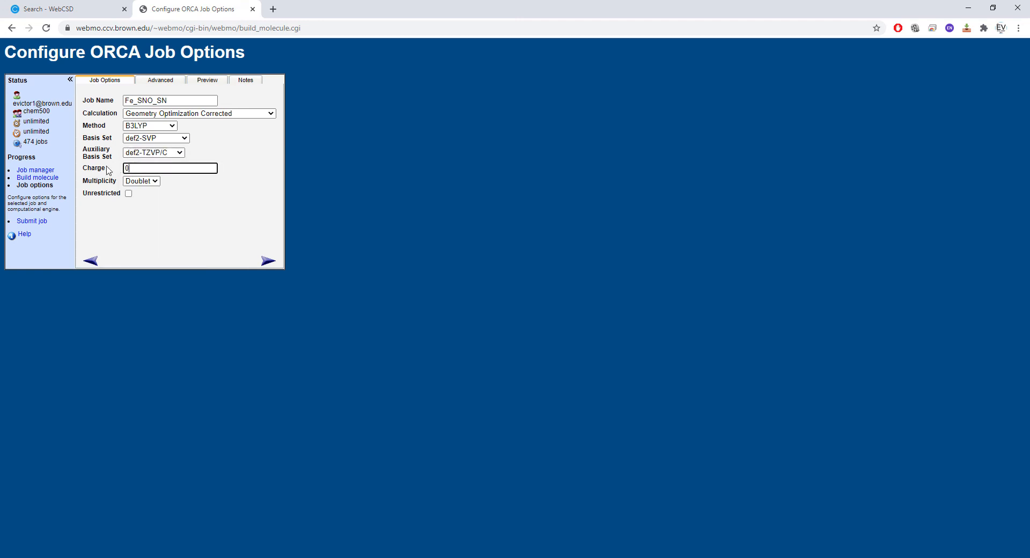
pyautogui.write('1')
pyautogui.click(141, 180)
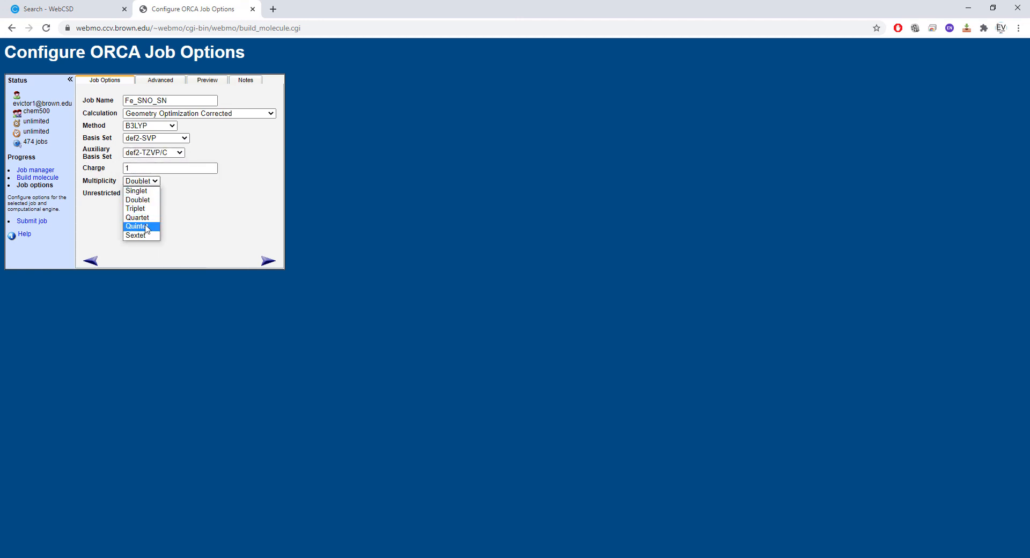
pyautogui.click(153, 226)
pyautogui.click(128, 193)
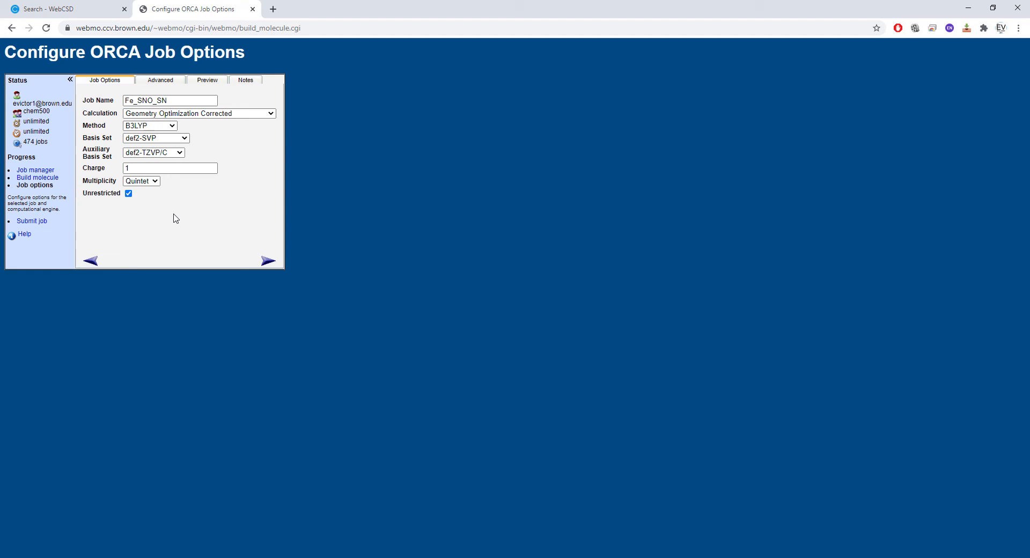
# Enable RIJCOSX in the advanced options and set the cores per node to 32
pyautogui.click(160, 80)
pyautogui.click(165, 138)
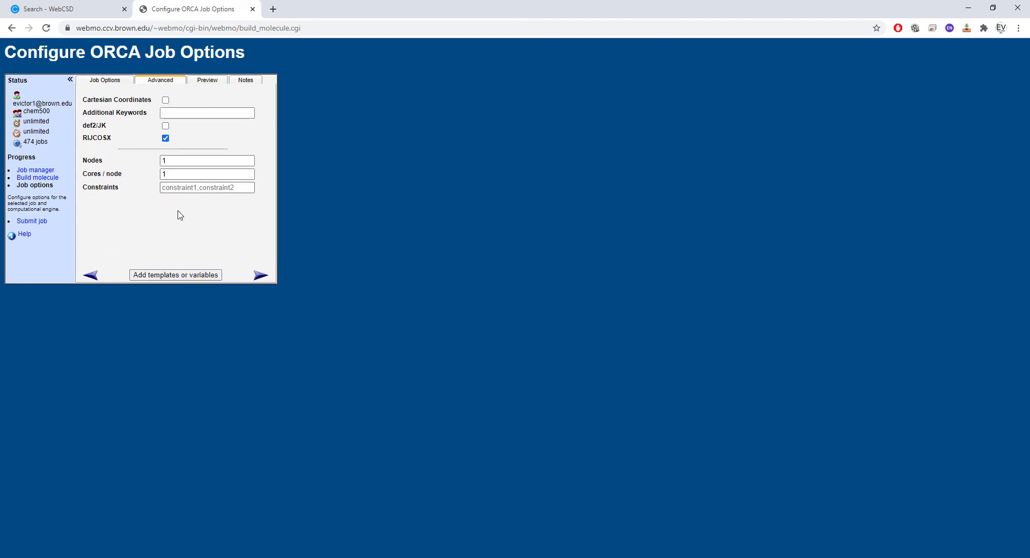
pyautogui.doubleClick(189, 177)
pyautogui.write('32')
pyautogui.click(202, 251)
# Generate the ORCA input file preview and go to its atom coordinates
pyautogui.click(213, 82)
pyautogui.click(244, 262)
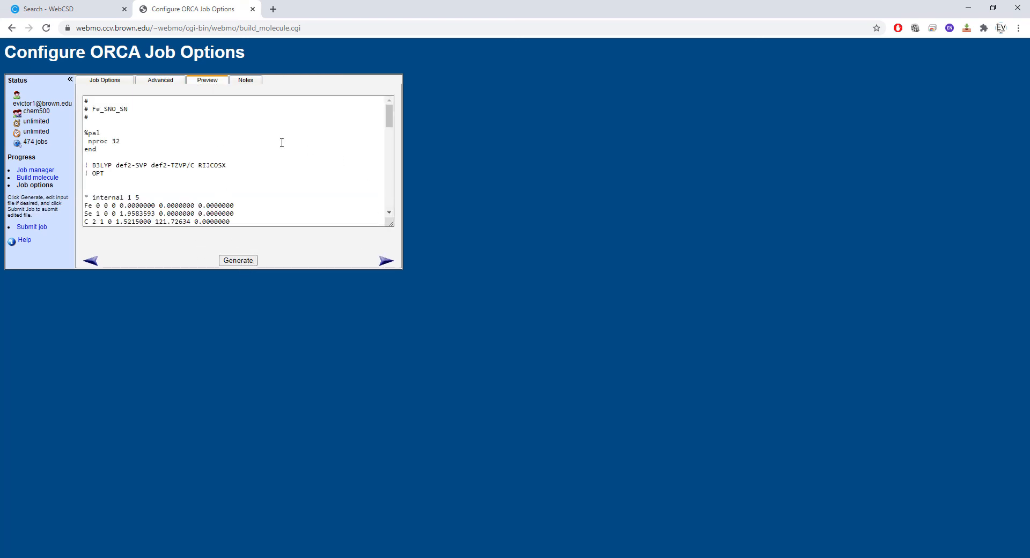
pyautogui.scroll(-2, 276, 164)
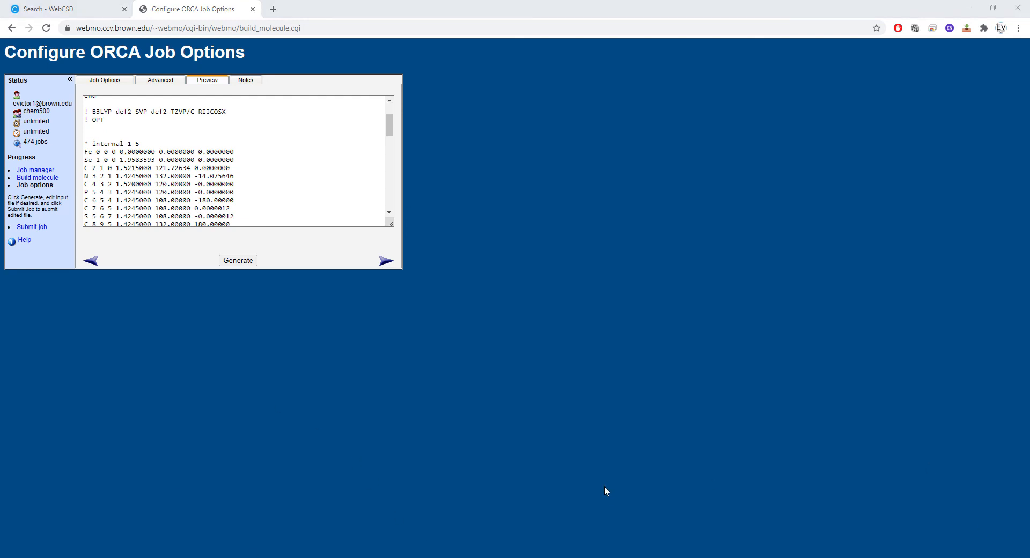
# Open Notepad++, and append newgto "def2-TZVP" end to the Fe line of the ORCA input
pyautogui.press('super')
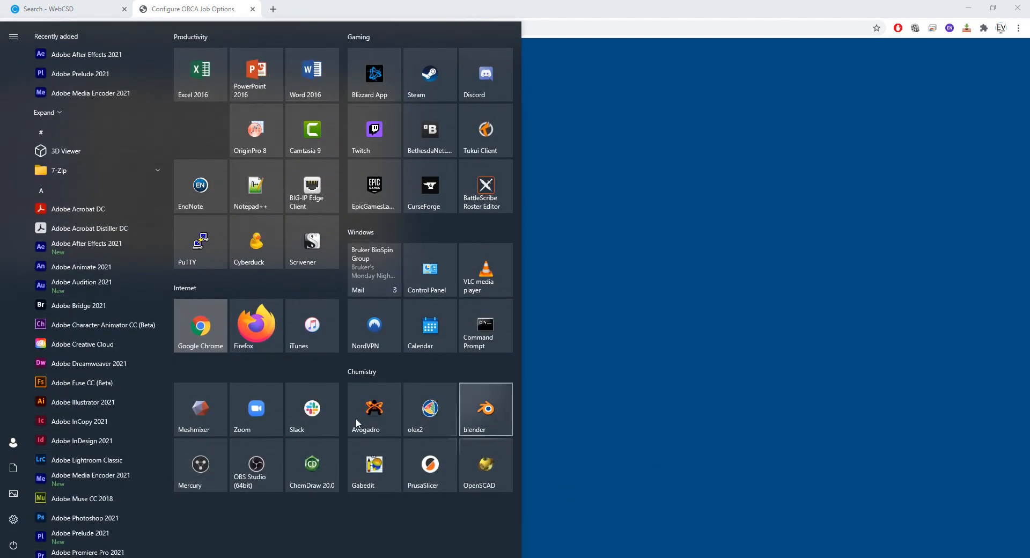
pyautogui.click(256, 186)
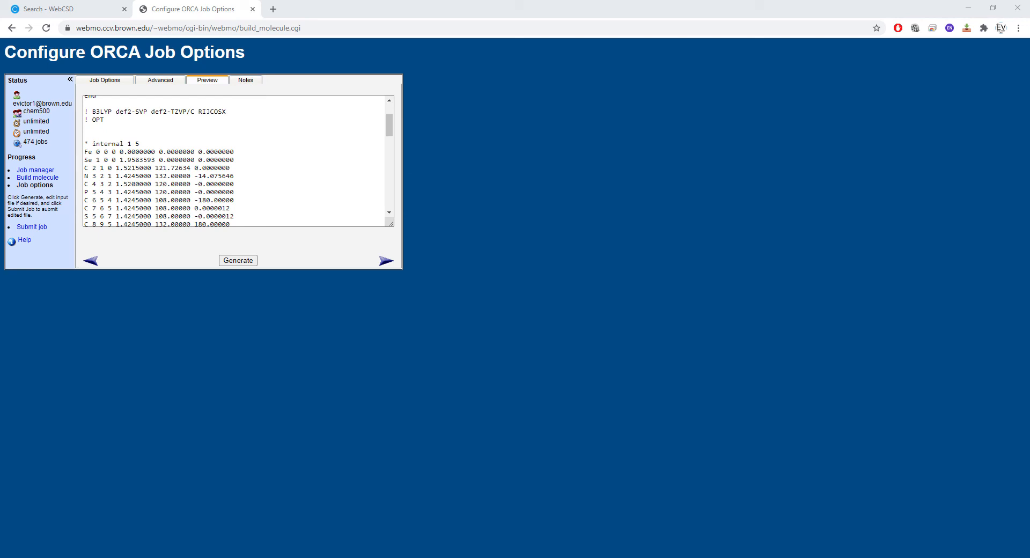
pyautogui.click(266, 151)
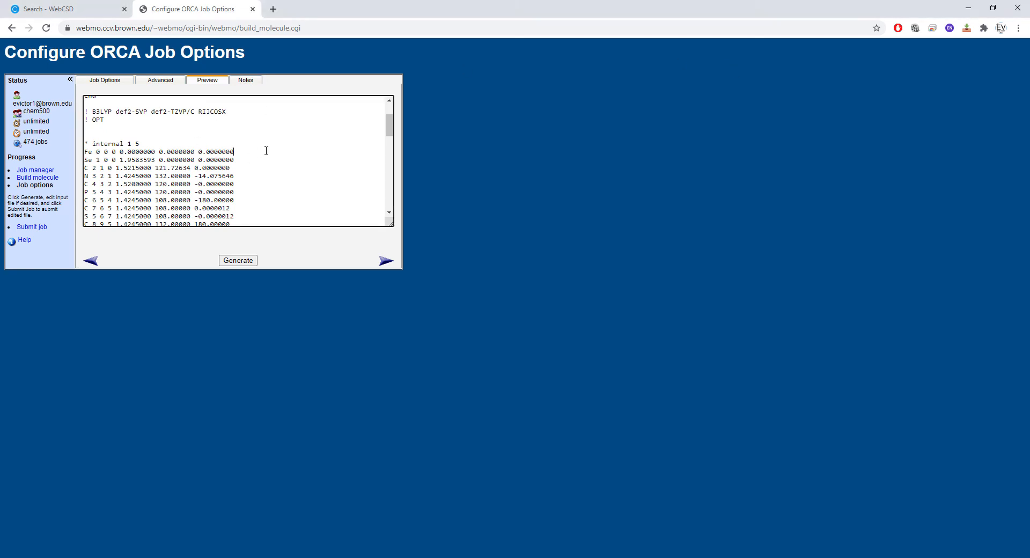
pyautogui.write('newgto Ru "def2-TZVP" end')
pyautogui.click(270, 151)
pyautogui.press('BackSpace')
pyautogui.press('BackSpace')
pyautogui.press('BackSpace')
# Copy the newgto "def2-TZVP" end text from the Fe line to the first Se line and change that element to S
pyautogui.moveTo(325, 152); pyautogui.dragTo(234, 152)
pyautogui.hotkey('ctrl', 'c')
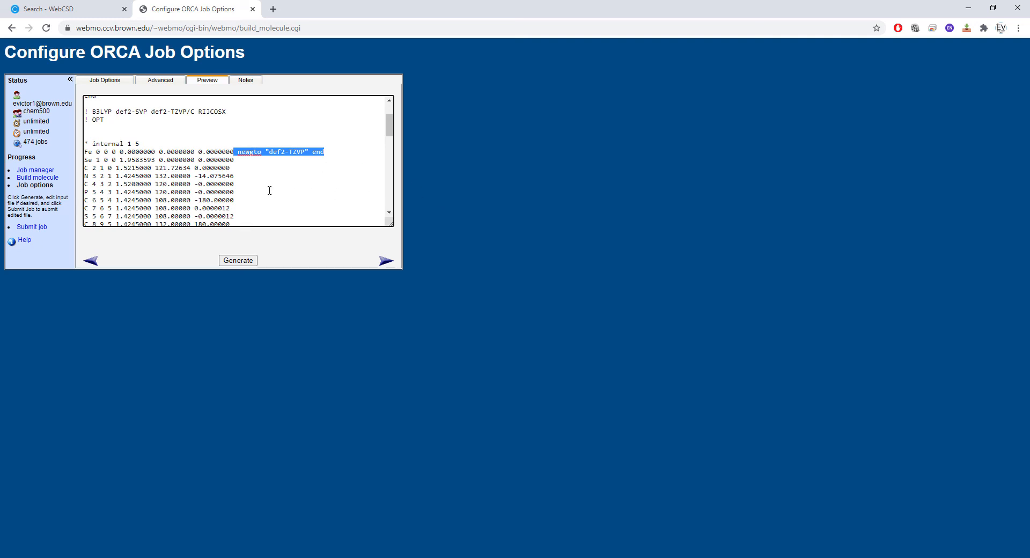
pyautogui.click(246, 160)
pyautogui.hotkey('ctrl', 'v')
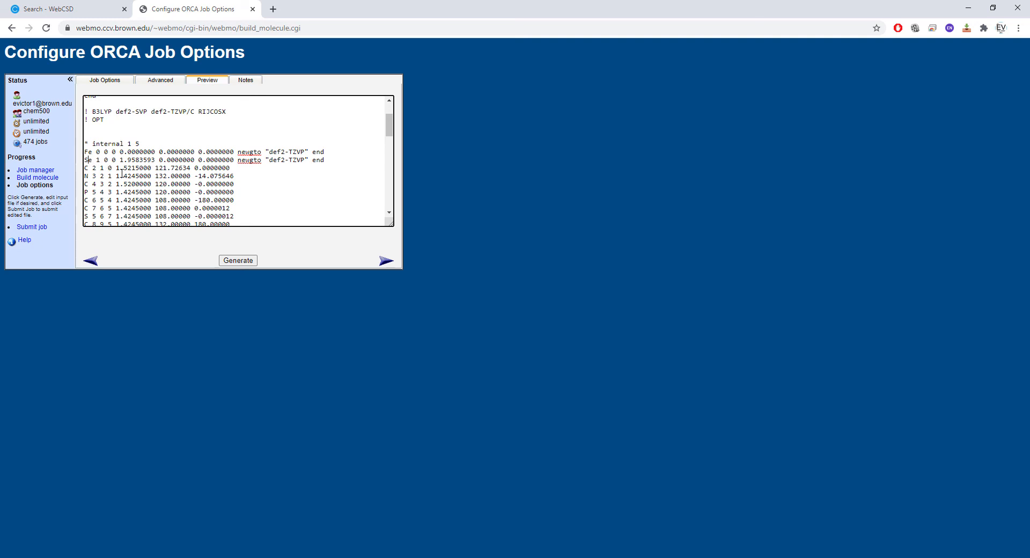
pyautogui.press('BackSpace')
# Change the P atom in the "1 2 3" line to N and append newgto "def2-TZVP" end to it
pyautogui.scroll(-3, 176, 164)
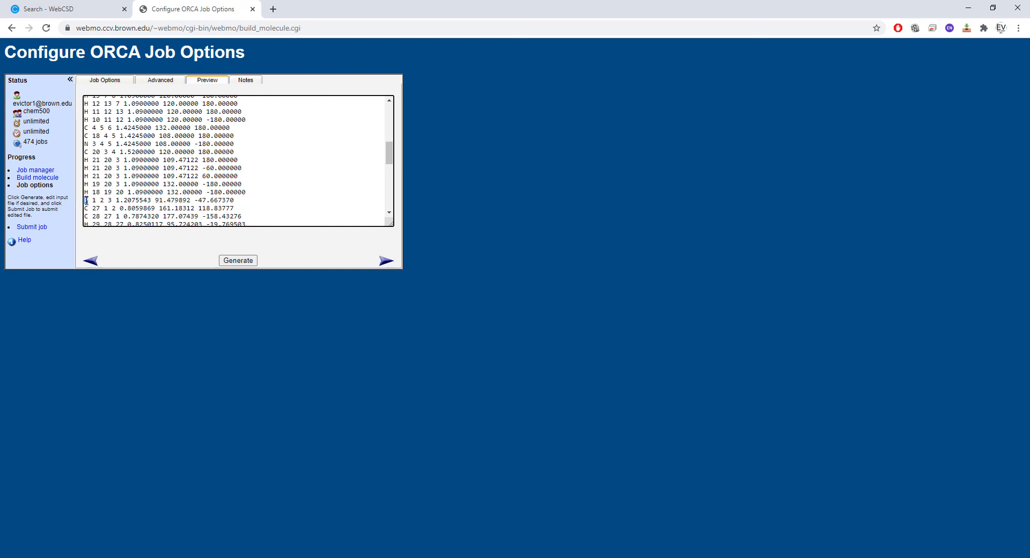
pyautogui.moveTo(89, 200); pyautogui.dragTo(84, 200)
pyautogui.write('N')
pyautogui.hotkey('ctrl', 'v')
# Change the Se atom just above the "C 33 1 2" line to S and append newgto "def2-TZVP" end to it
pyautogui.scroll(-1, 145, 203)
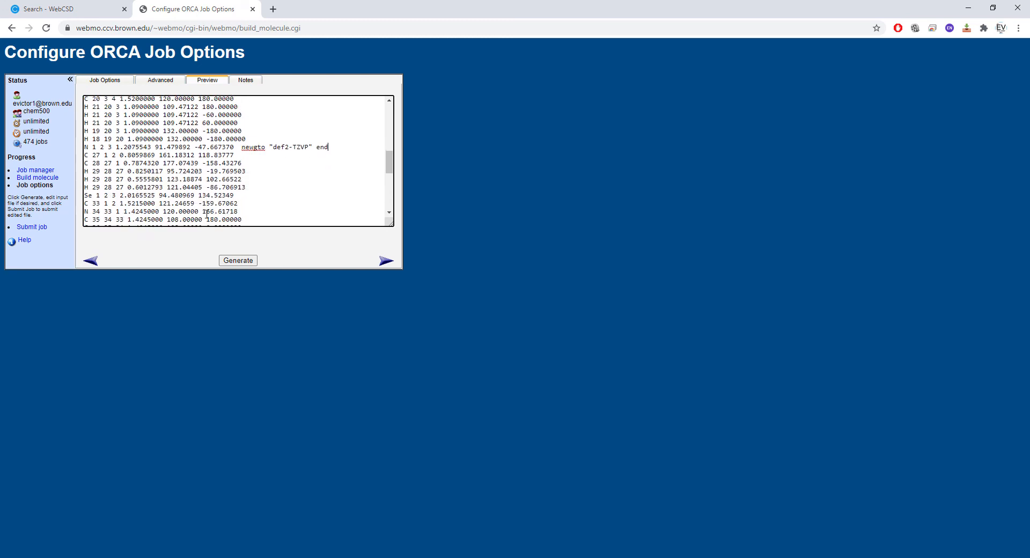
pyautogui.click(91, 194)
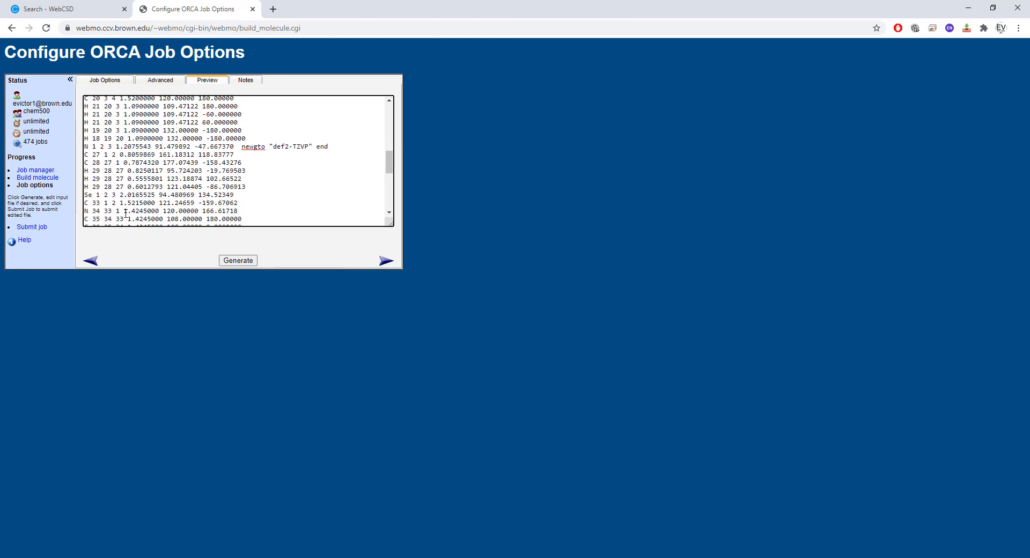
pyautogui.press('BackSpace')
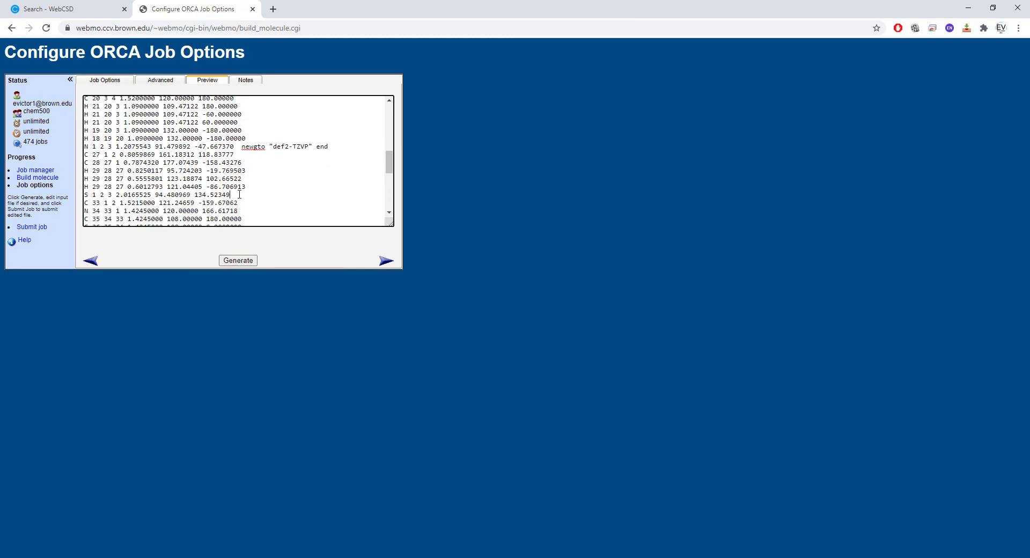
pyautogui.hotkey('ctrl', 'v')
# Change the P atom in the "39 38 34" line to N and append newgto "def2-TZVP" end to it
pyautogui.scroll(-1, 176, 200)
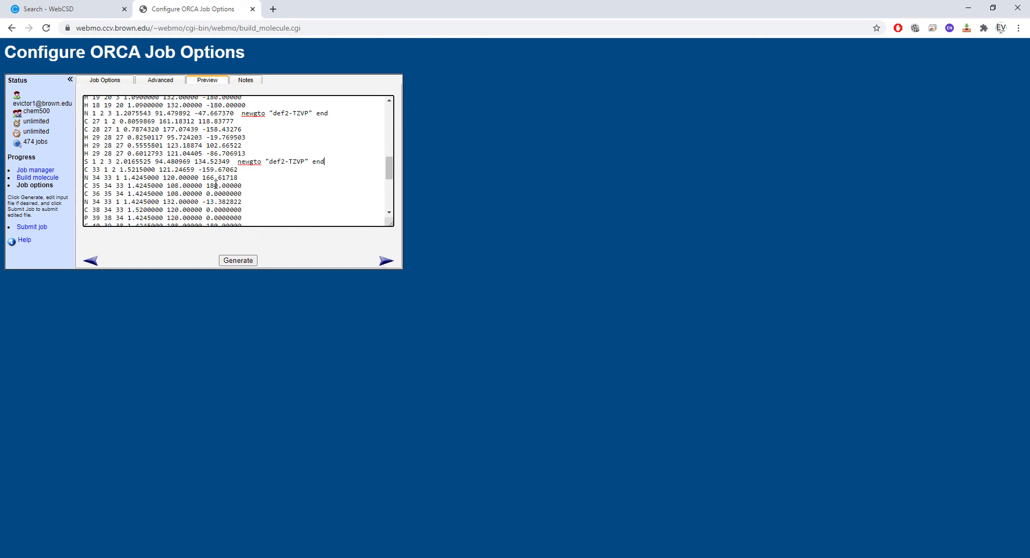
pyautogui.click(88, 198)
pyautogui.press('BackSpace')
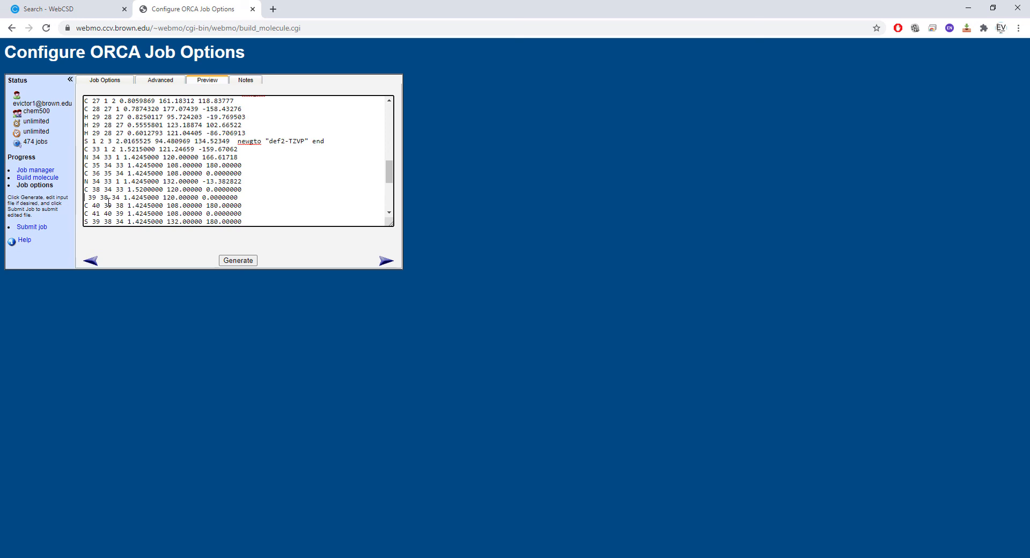
pyautogui.write('N')
pyautogui.click(254, 196)
pyautogui.hotkey('ctrl', 'v')
# Change the Se and P atoms near the end of the coordinate list to S and N
pyautogui.scroll(-1, 204, 171)
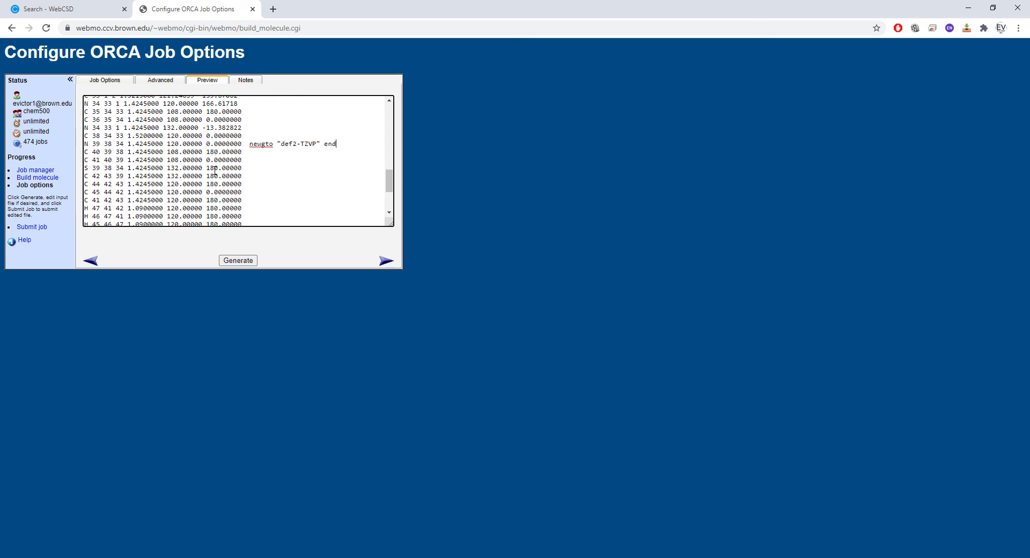
pyautogui.scroll(-2, 148, 177)
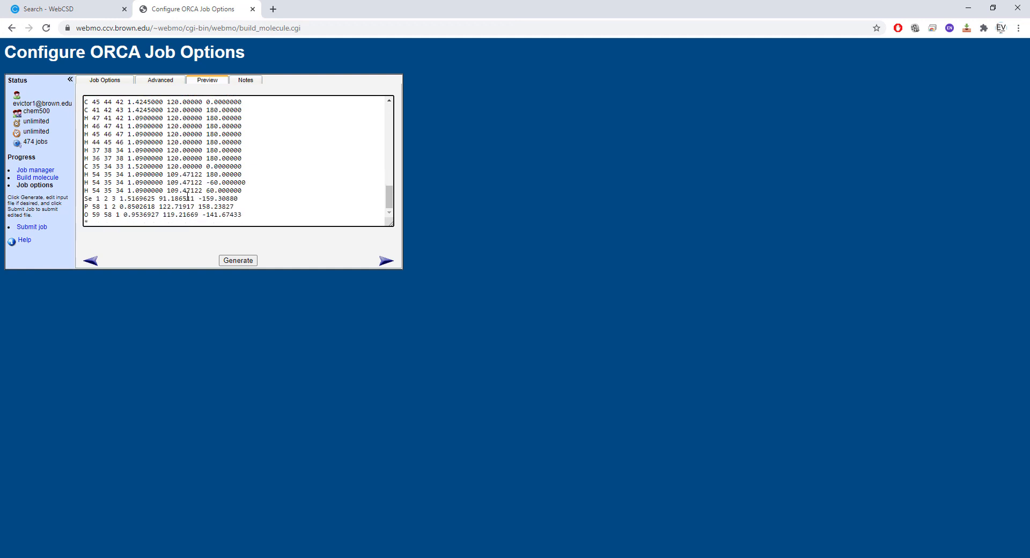
pyautogui.click(91, 199)
pyautogui.press('BackSpace')
pyautogui.click(89, 207)
pyautogui.press('BackSpace')
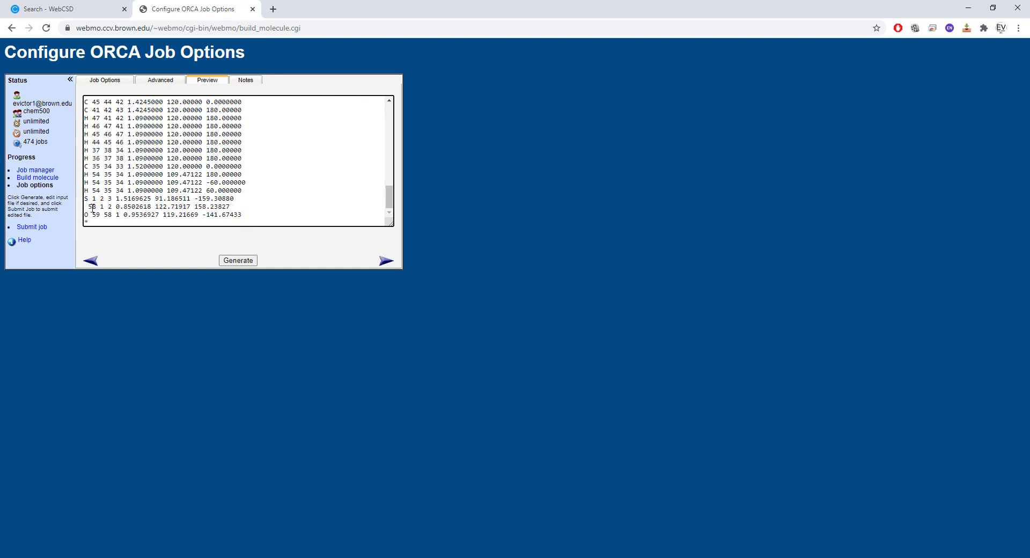
pyautogui.write('N')
# Append newgto "def2-TZVP" end to the final S, N and O lines of the coordinate list
pyautogui.click(265, 199)
pyautogui.hotkey('ctrl', 'v')
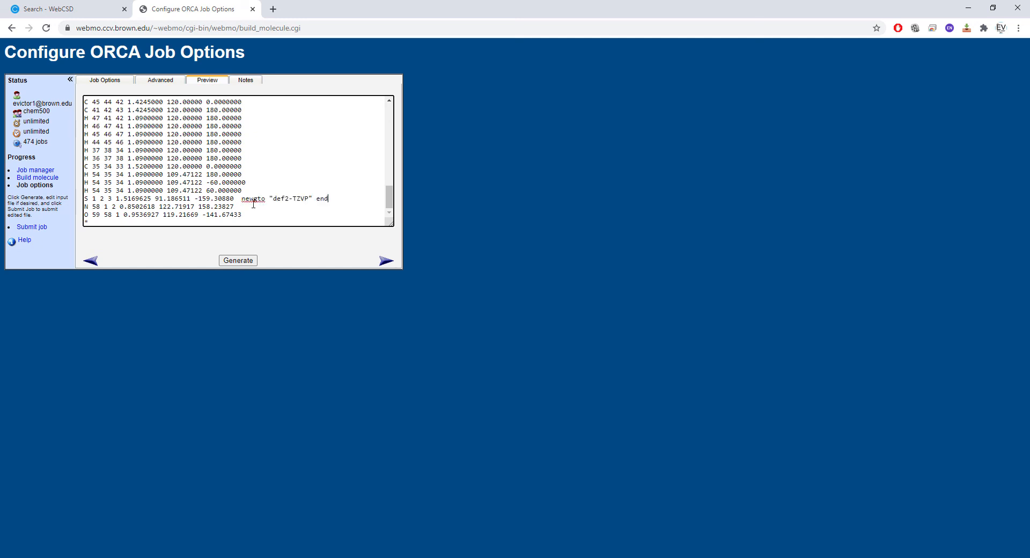
pyautogui.hotkey('ctrl', 'v')
pyautogui.click(255, 215)
pyautogui.hotkey('ctrl', 'v')
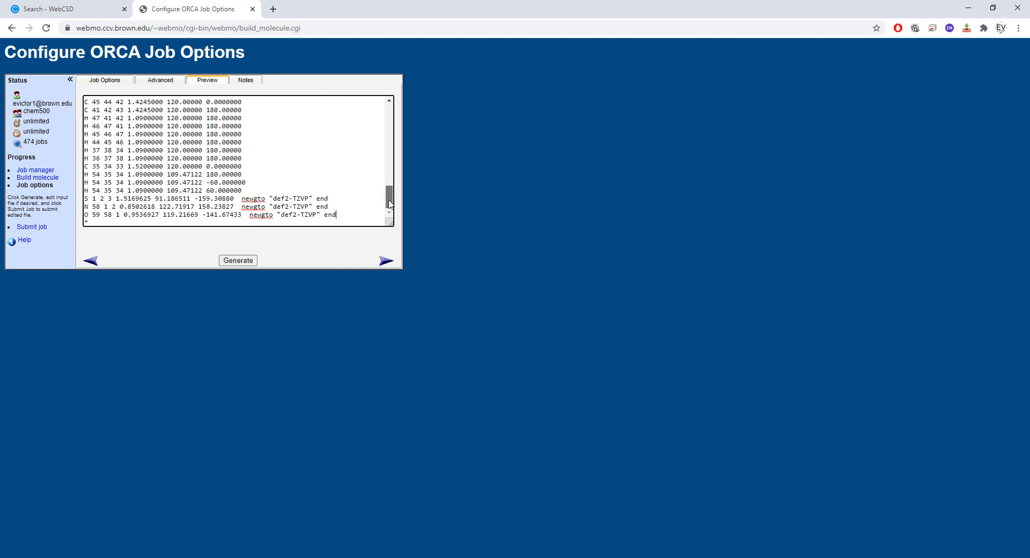
# Change the remaining P atom in the "5 4 3" line to N and append newgto "def2-TZVP" end to it
pyautogui.moveTo(389, 198); pyautogui.dragTo(397, 122)
pyautogui.scroll(-2, 378, 134)
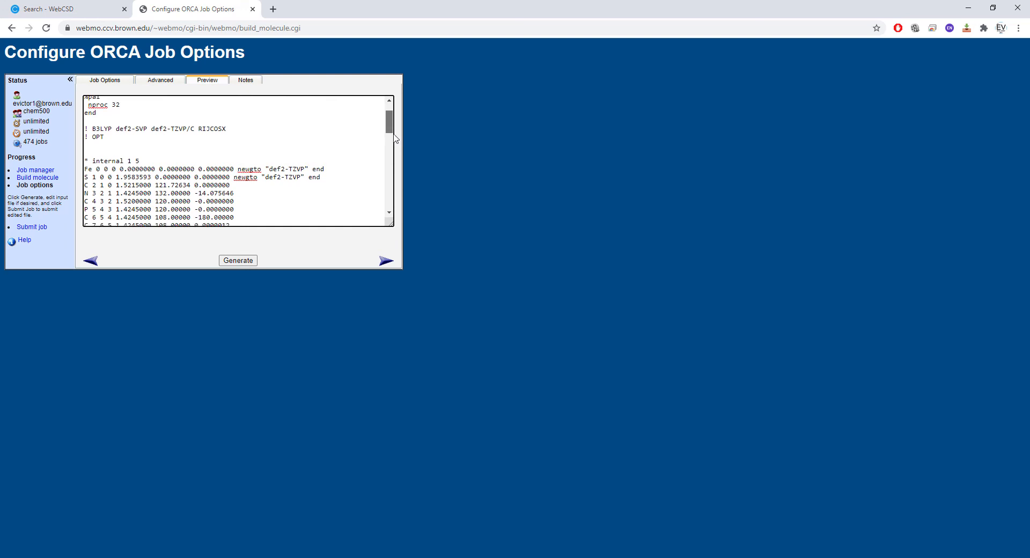
pyautogui.scroll(2, 379, 134)
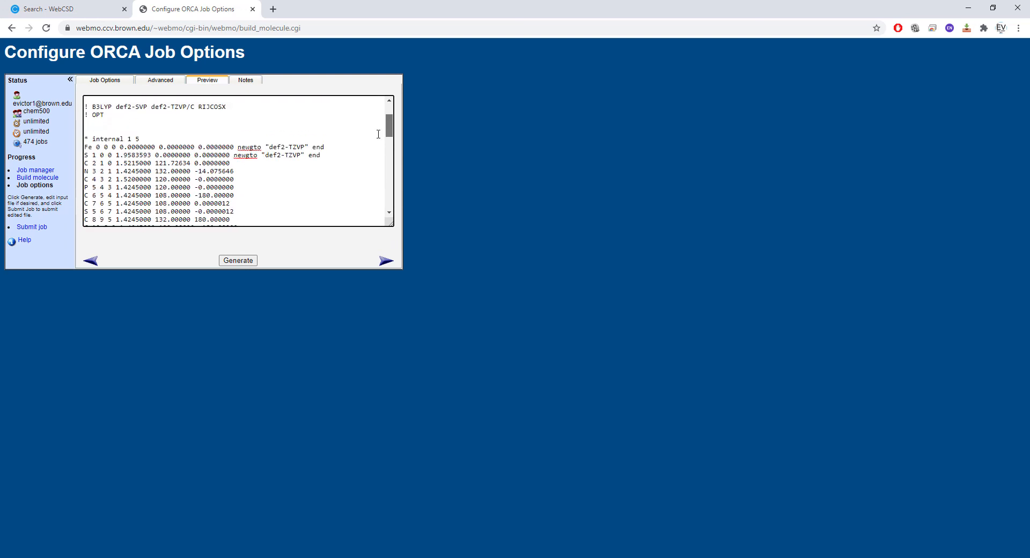
pyautogui.doubleClick(87, 187)
pyautogui.write('N')
pyautogui.click(252, 187)
pyautogui.hotkey('ctrl', 'v')
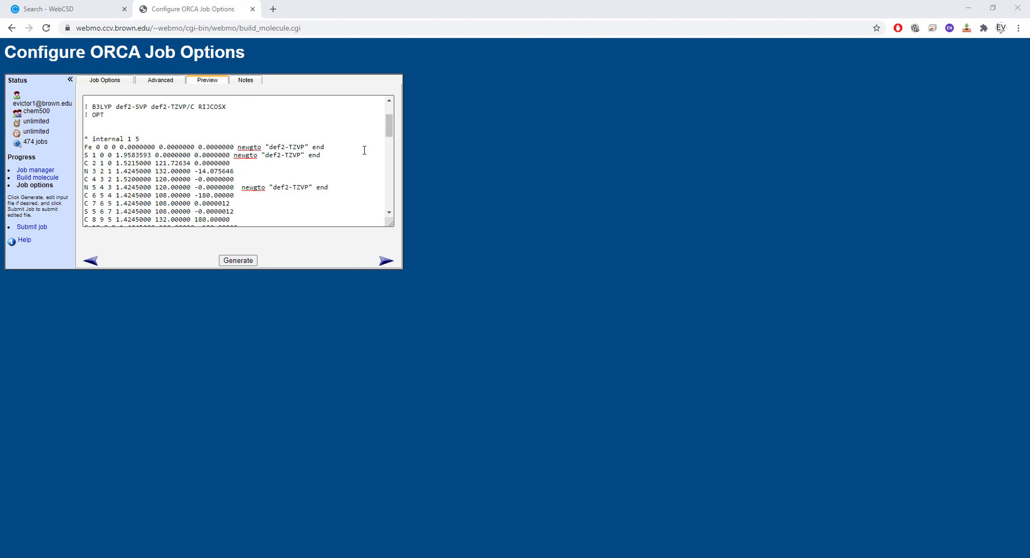
# Review the edited element symbols and basis-set additions throughout the coordinate list
pyautogui.click(390, 134)
pyautogui.moveTo(390, 135); pyautogui.dragTo(395, 209)
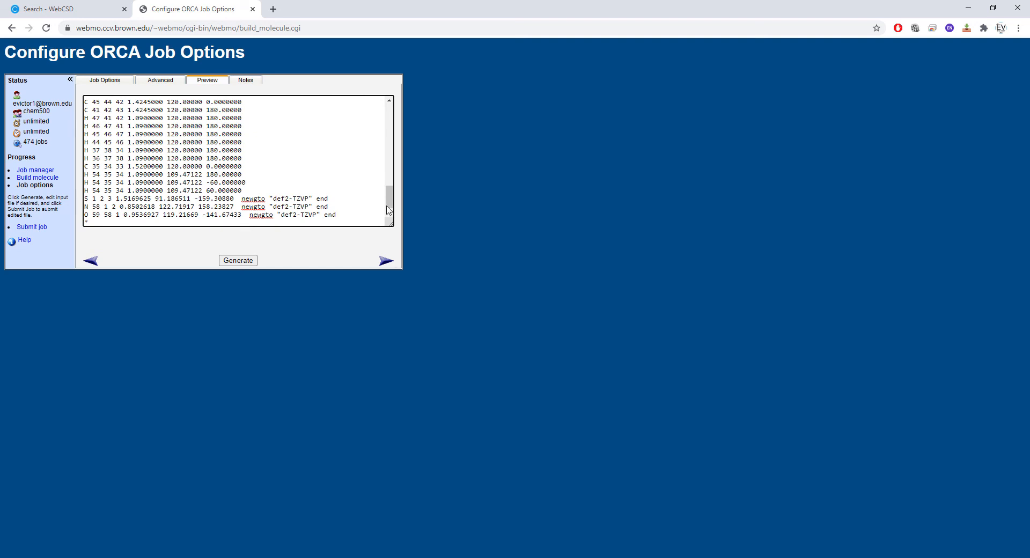
pyautogui.moveTo(391, 203); pyautogui.dragTo(384, 134)
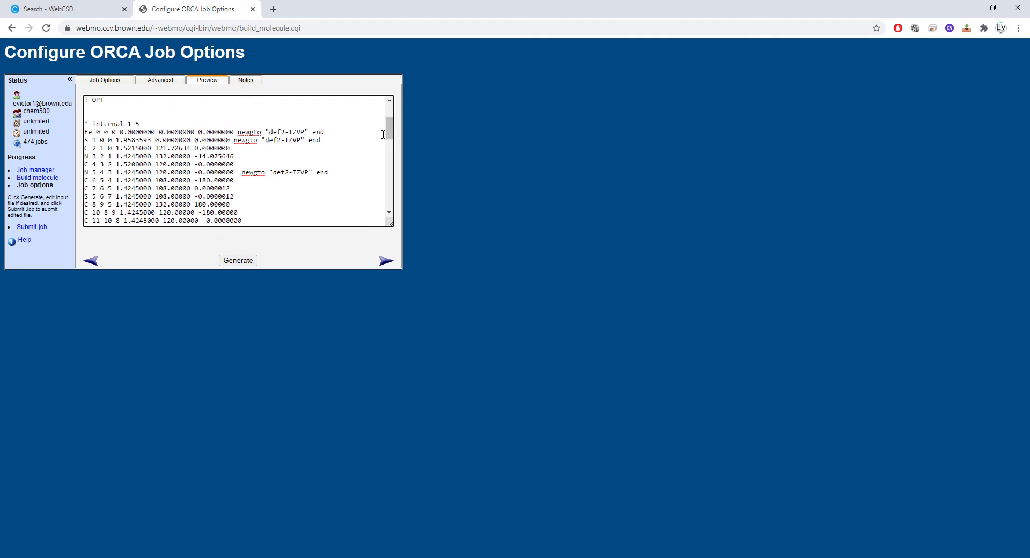